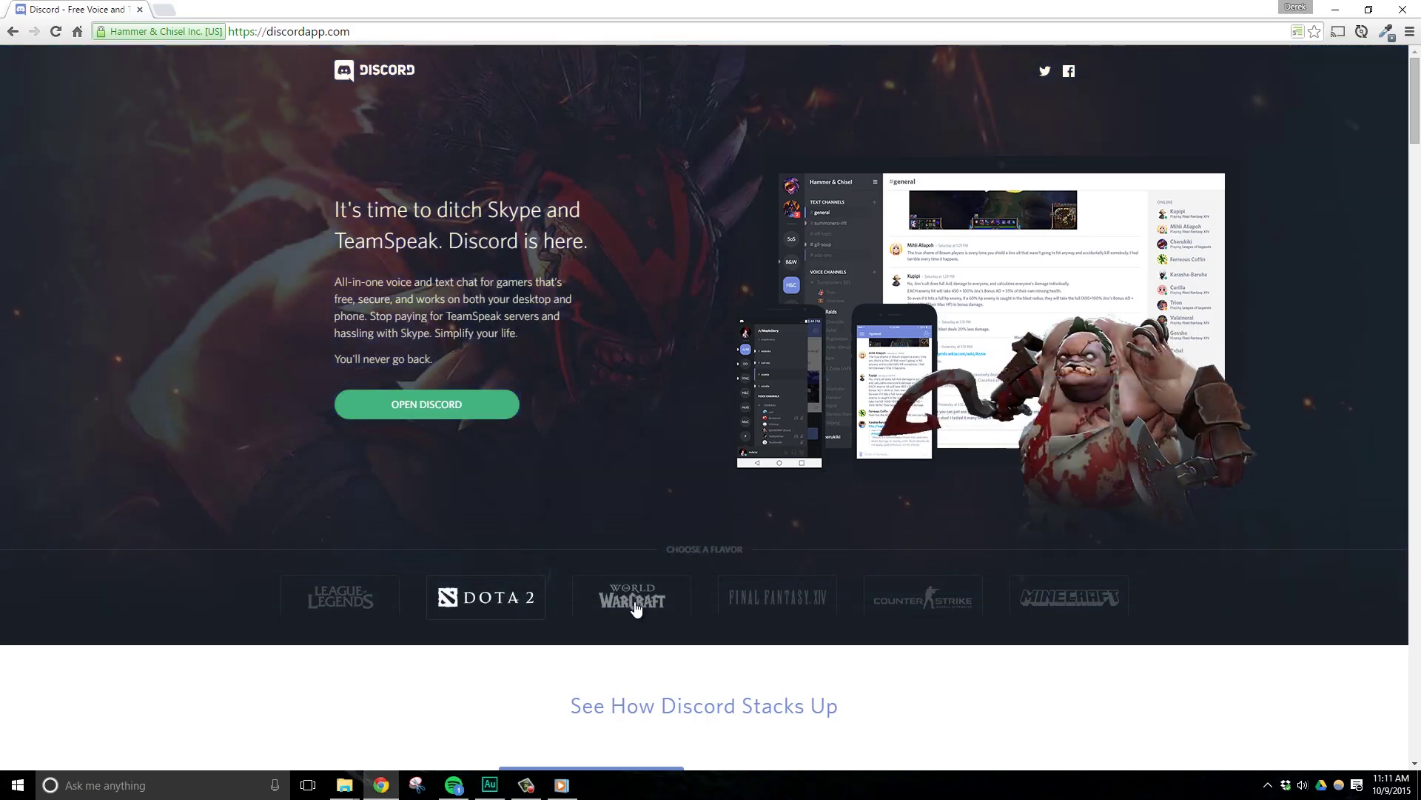
Preview the WoW, Final Fantasy XIV, Dota 2, Minecraft and Counter-Strike themes, ending on World of Warcraft.
click(633, 602)
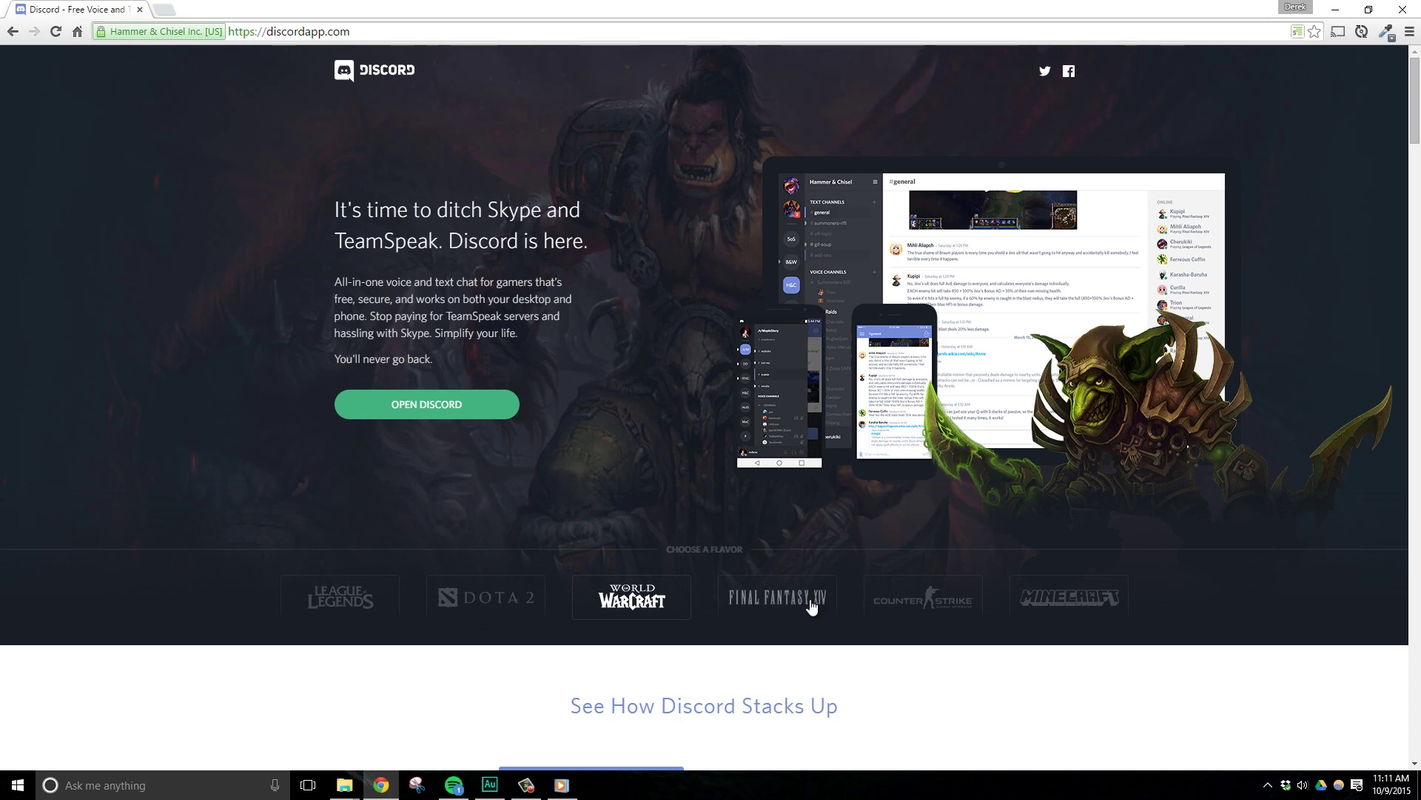
click(812, 604)
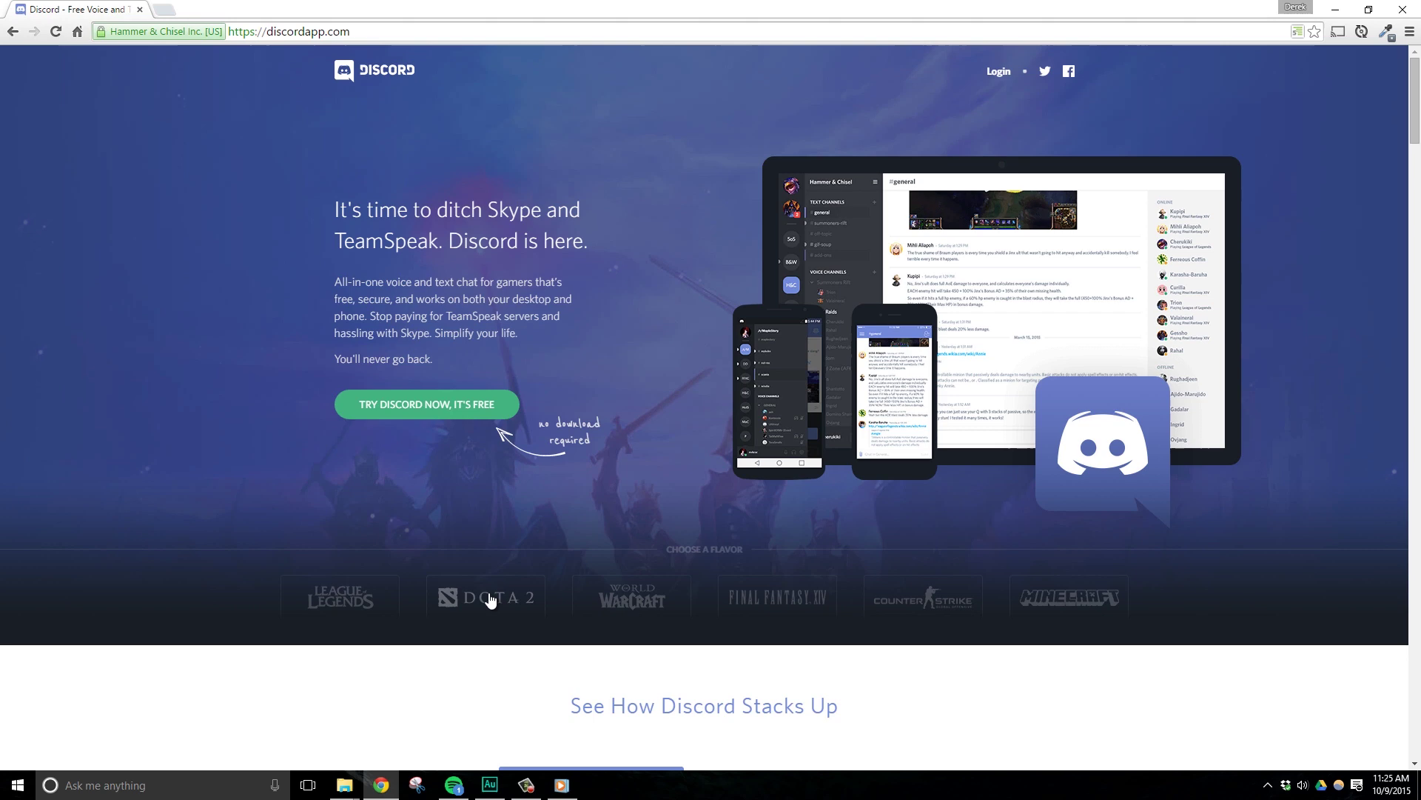
click(490, 598)
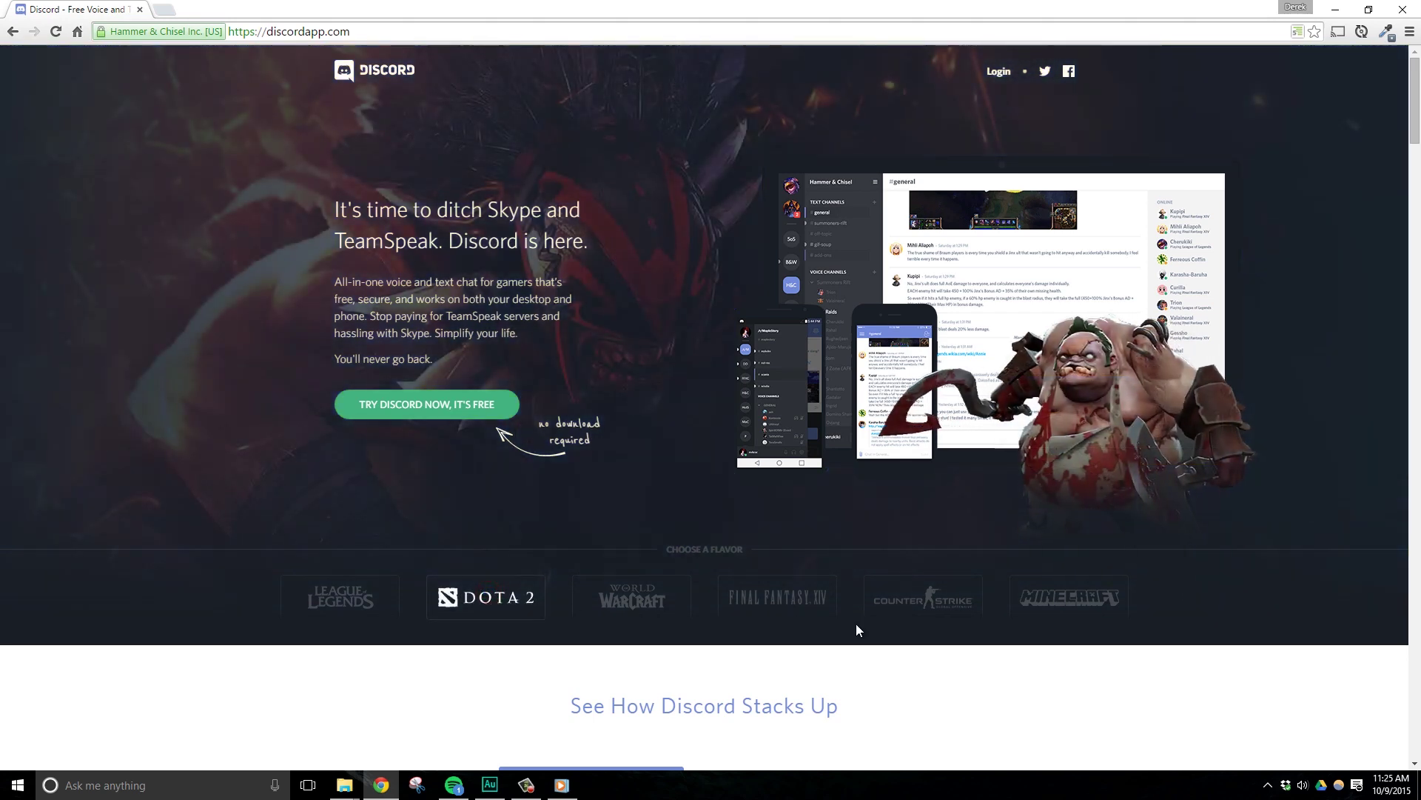
click(1066, 597)
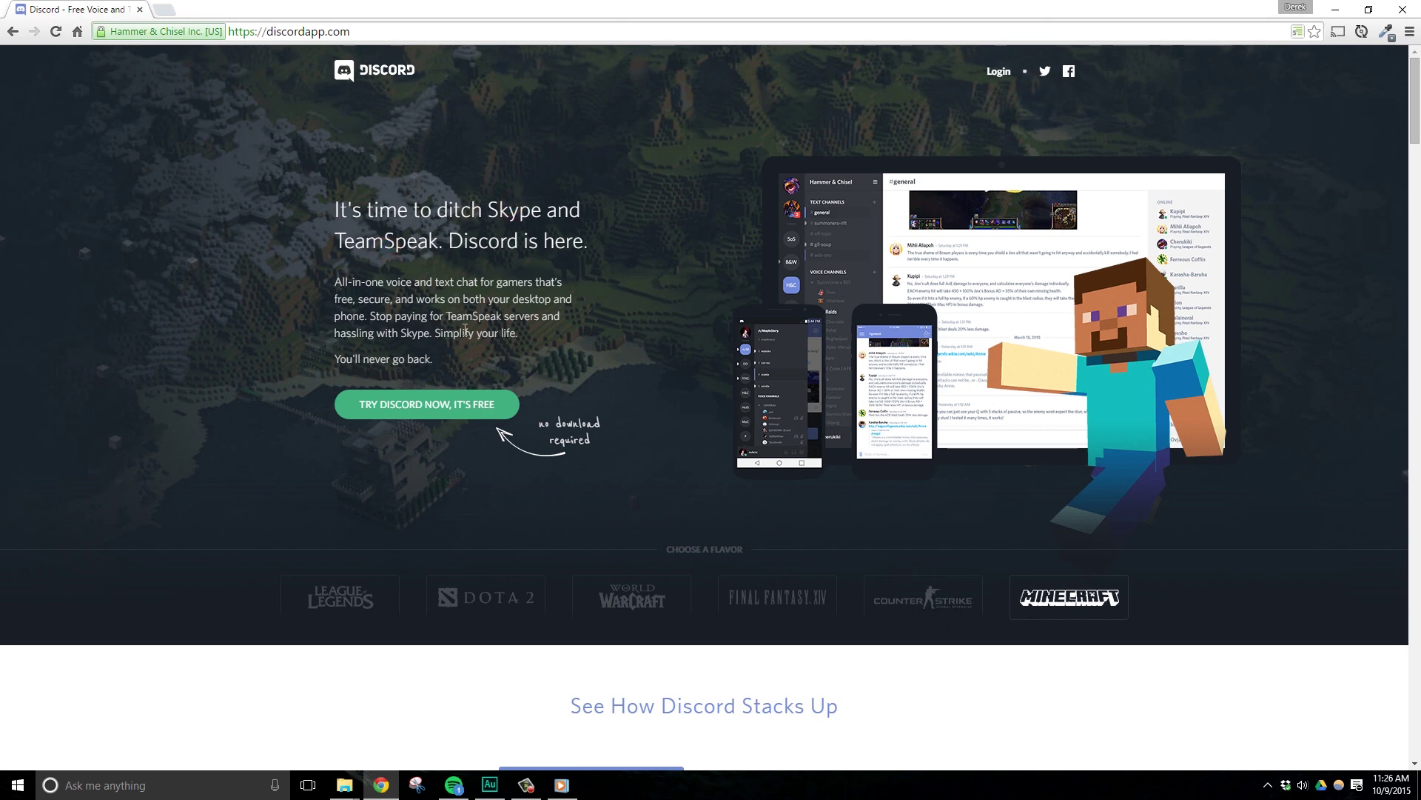
click(940, 598)
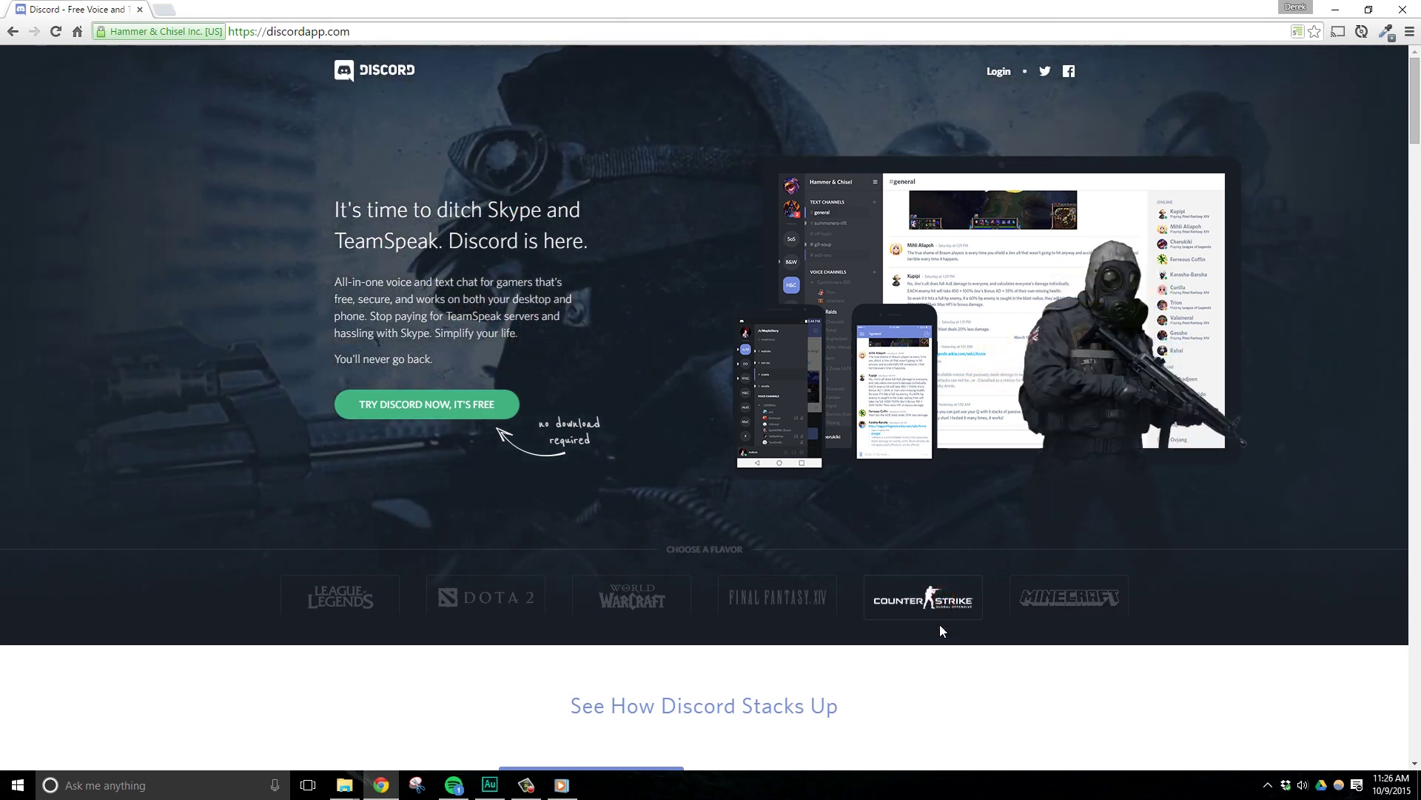
click(784, 596)
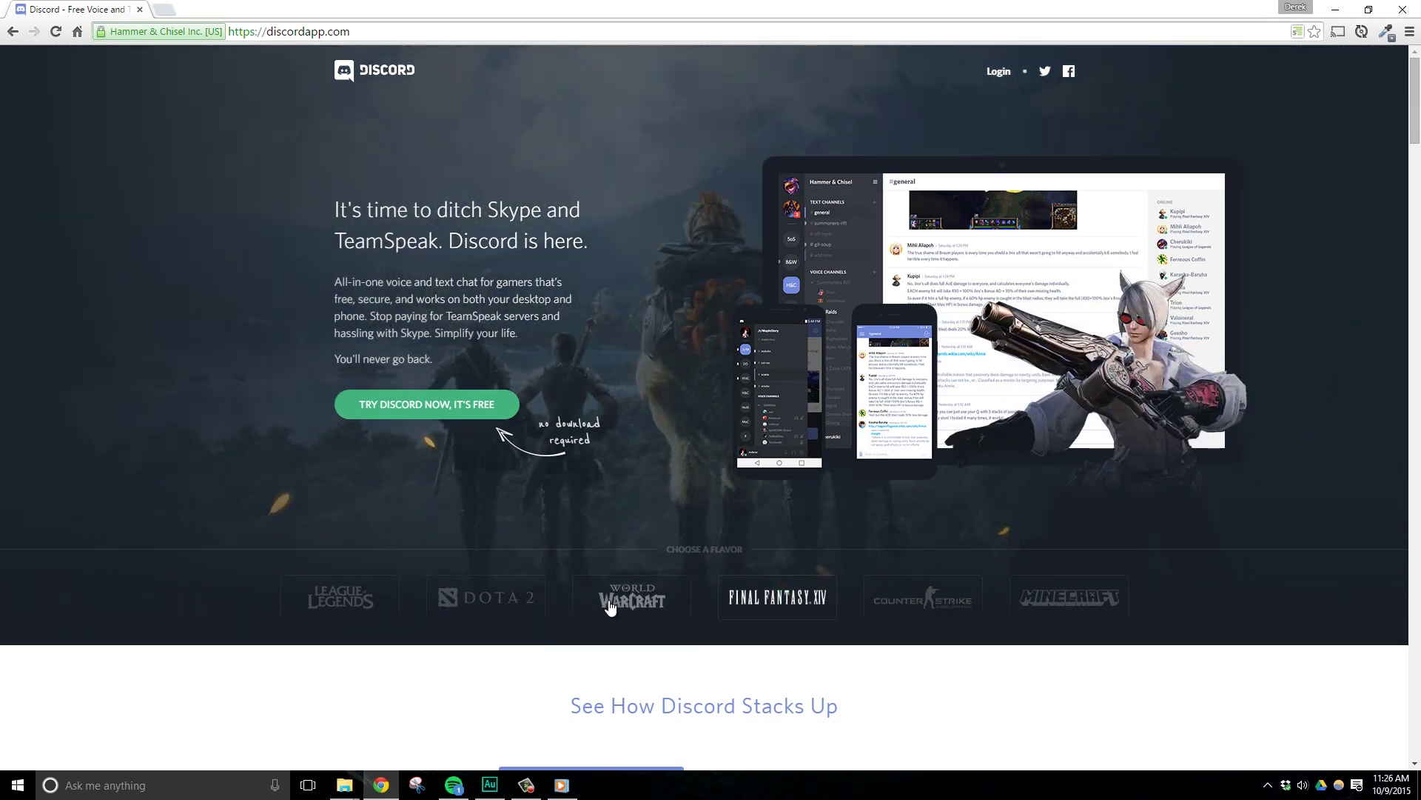
click(610, 605)
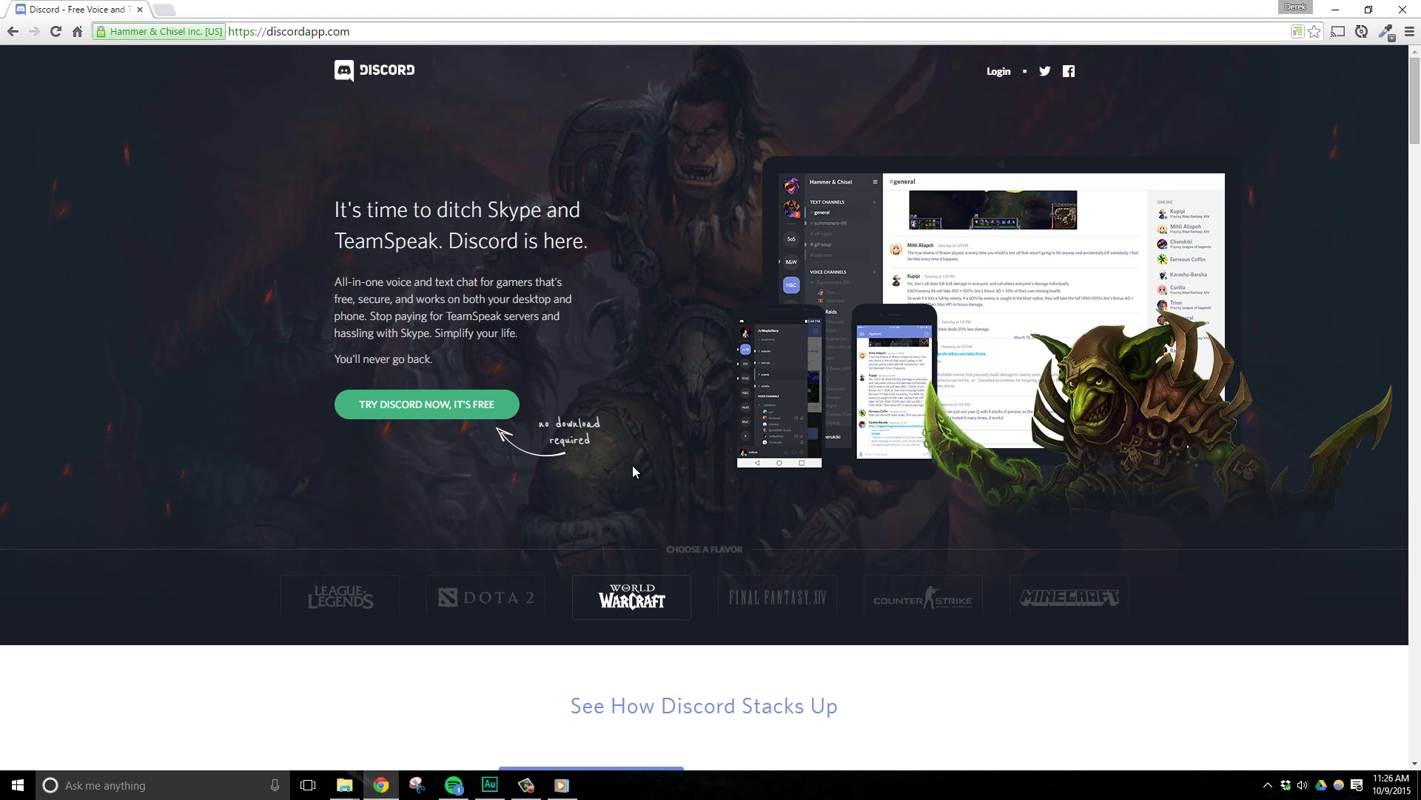
Select the page address and scroll the homepage down and back up.
click(287, 30)
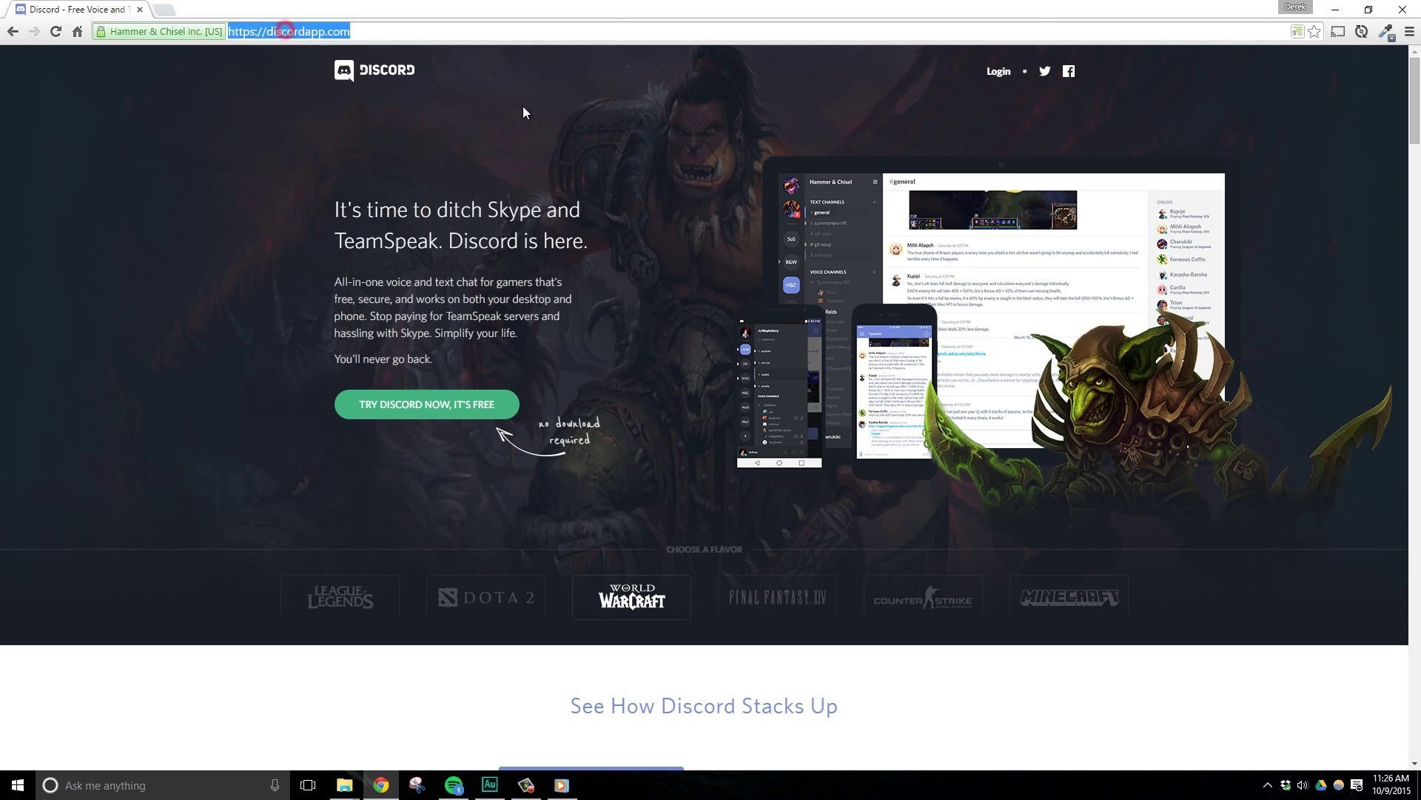
scroll(668, 529, down, 1)
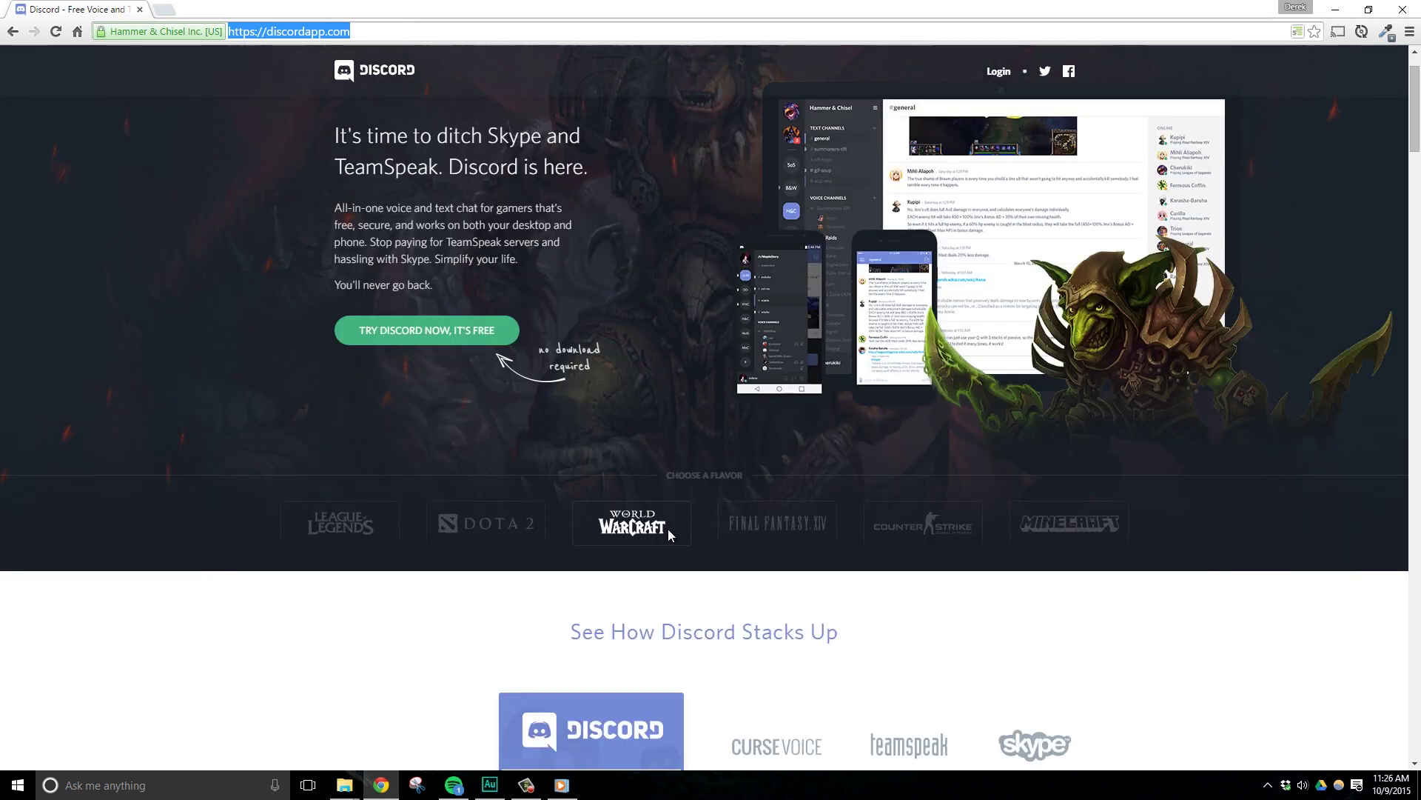
scroll(602, 474, up, 1)
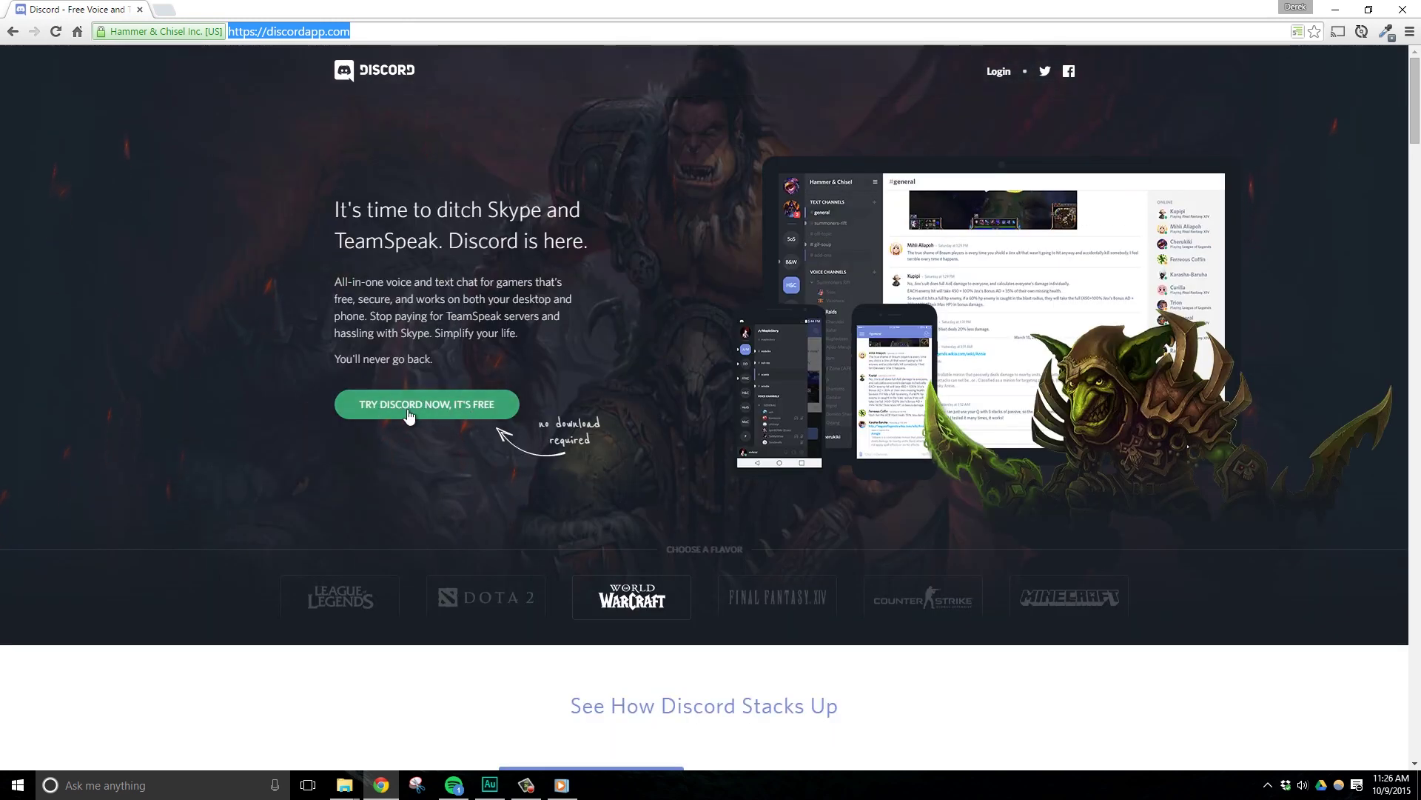
Start the free trial and type a username into the field.
click(476, 405)
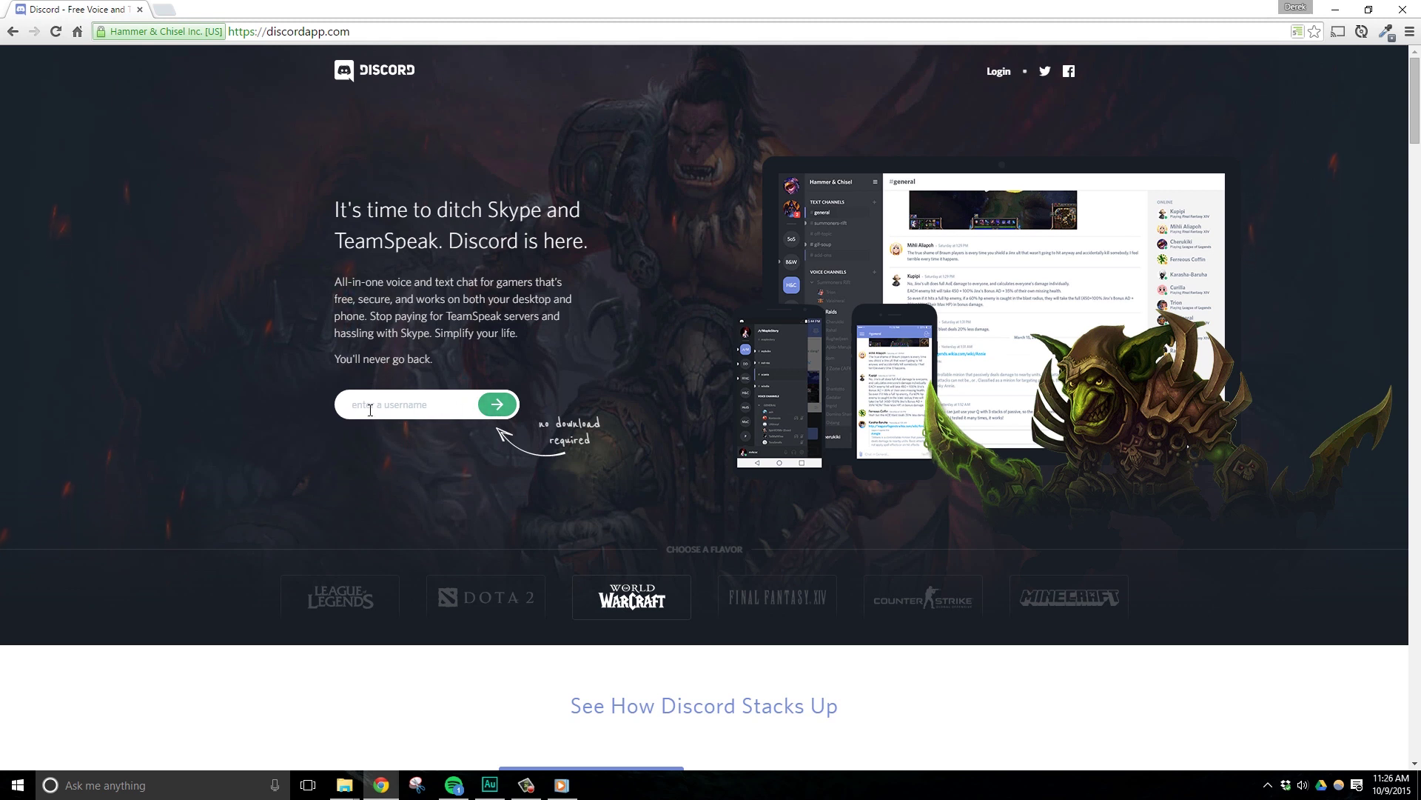
text(NerdOrDie)
scroll(563, 511, down, 4)
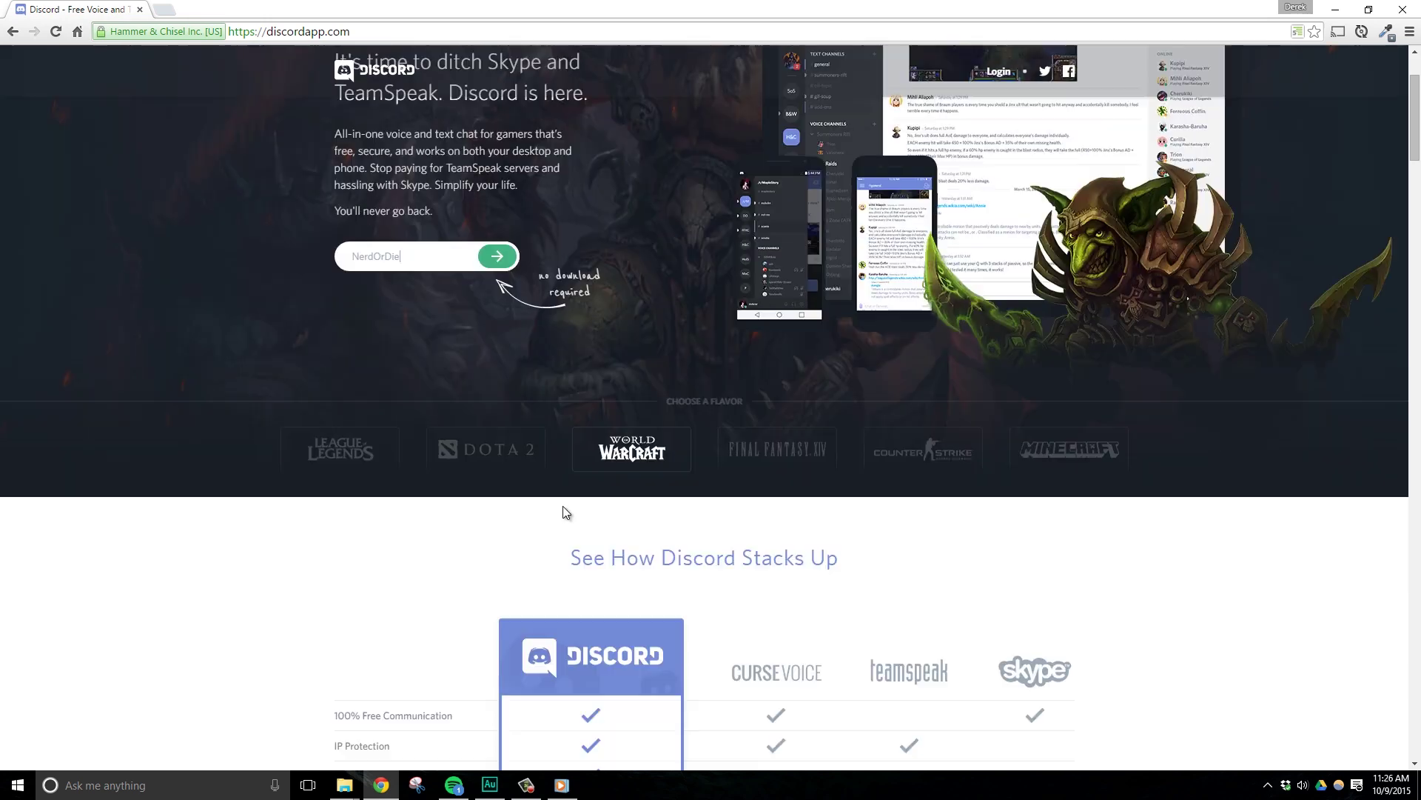
scroll(543, 576, down, 4)
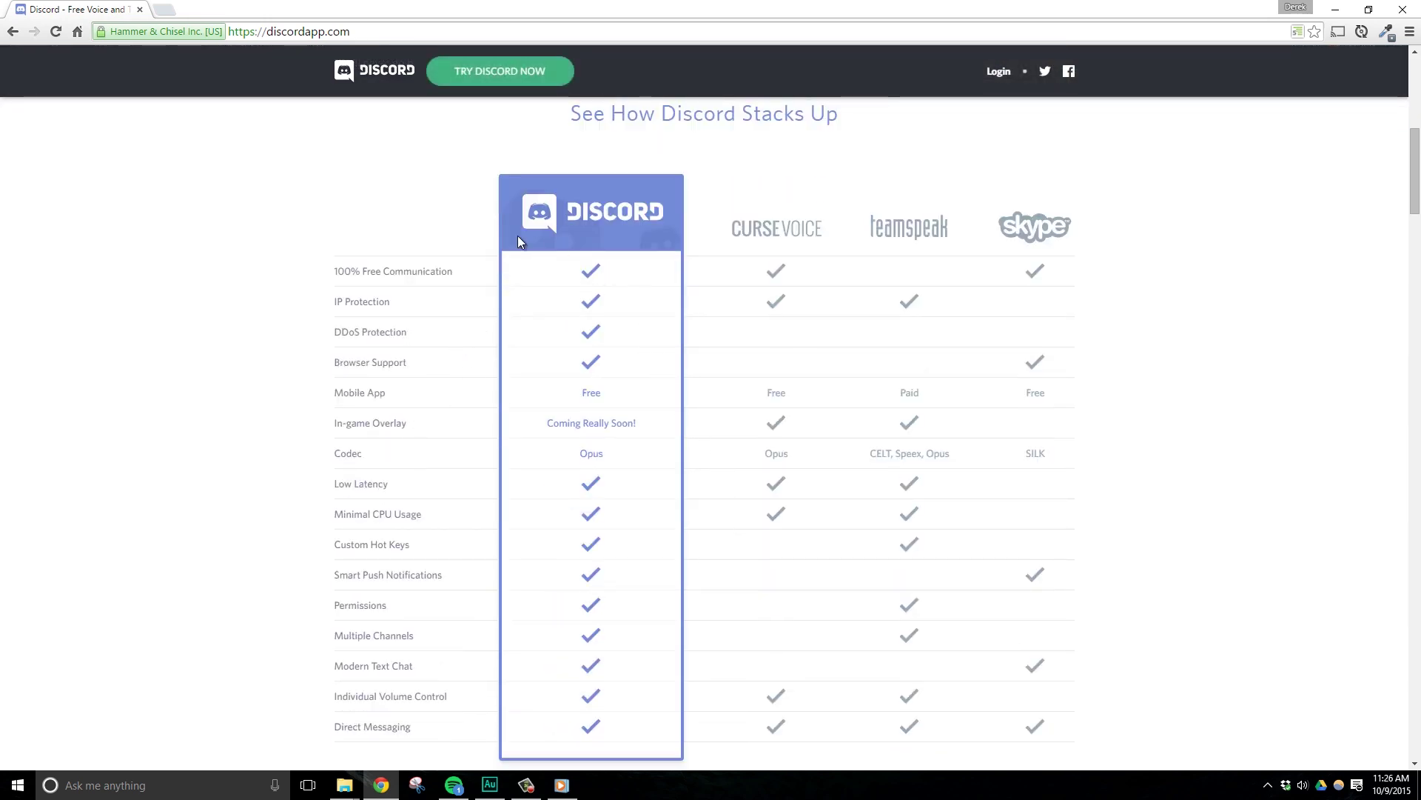
Read through the 'See How Discord Stacks Up' comparison and features list down to the footer.
click(383, 339)
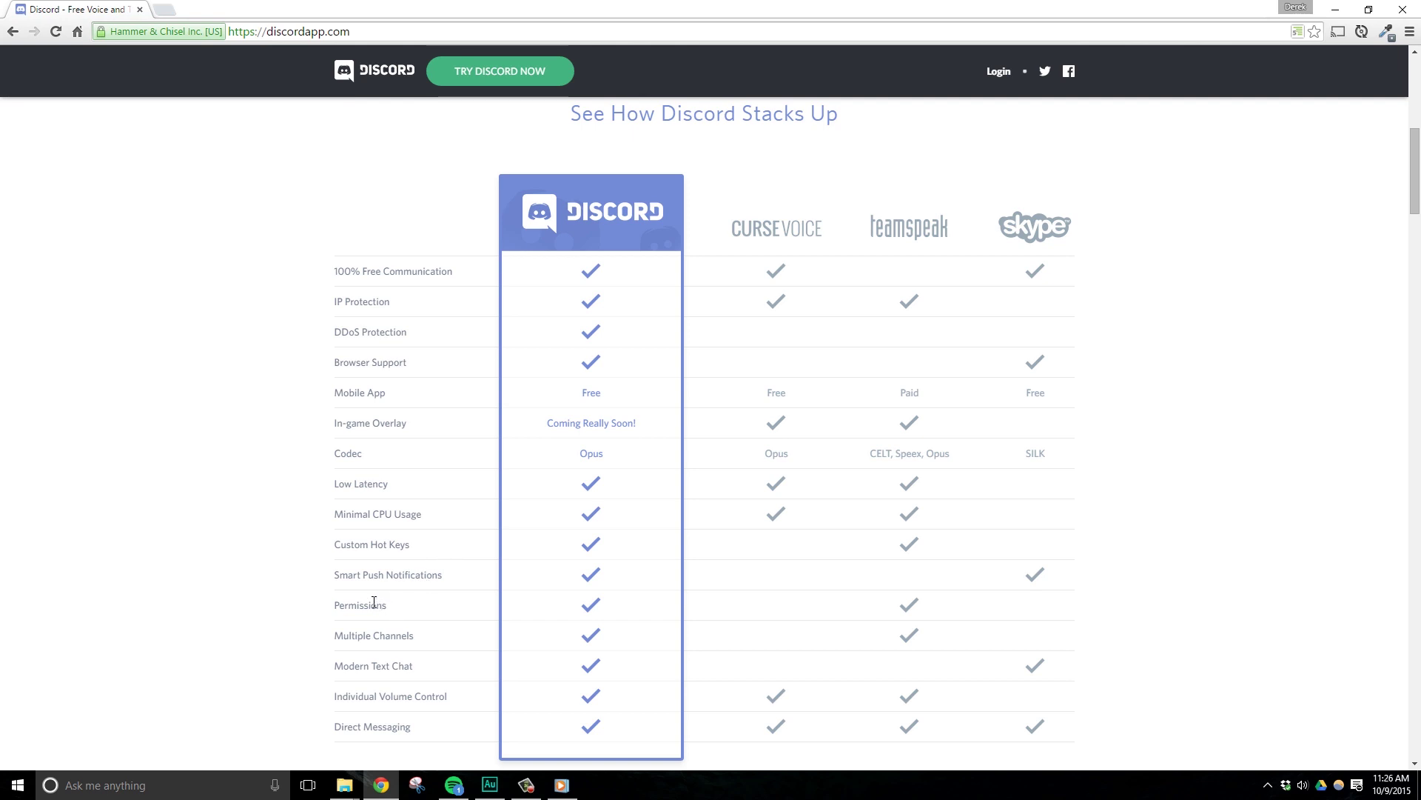
click(373, 602)
drag(1416, 157, 1410, 662)
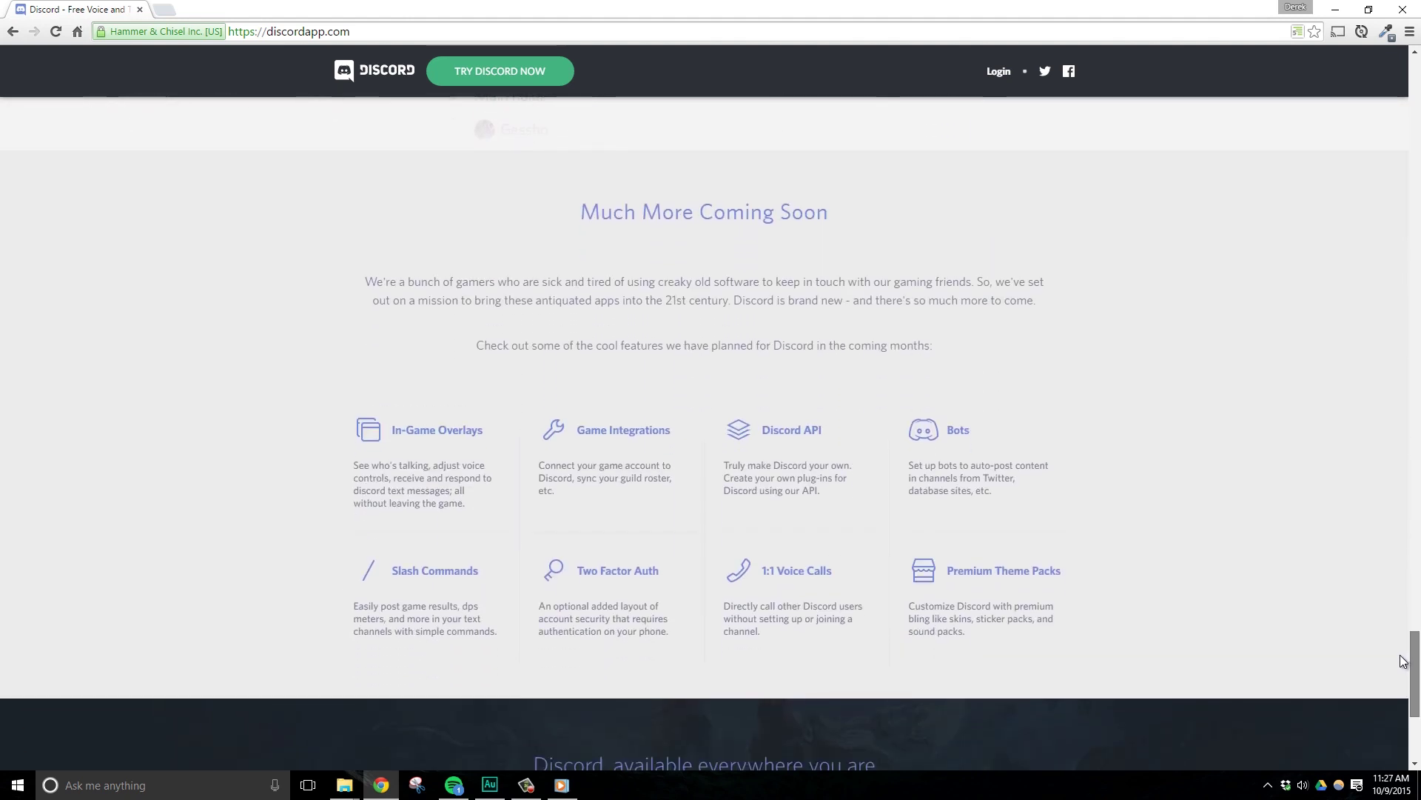
click(452, 624)
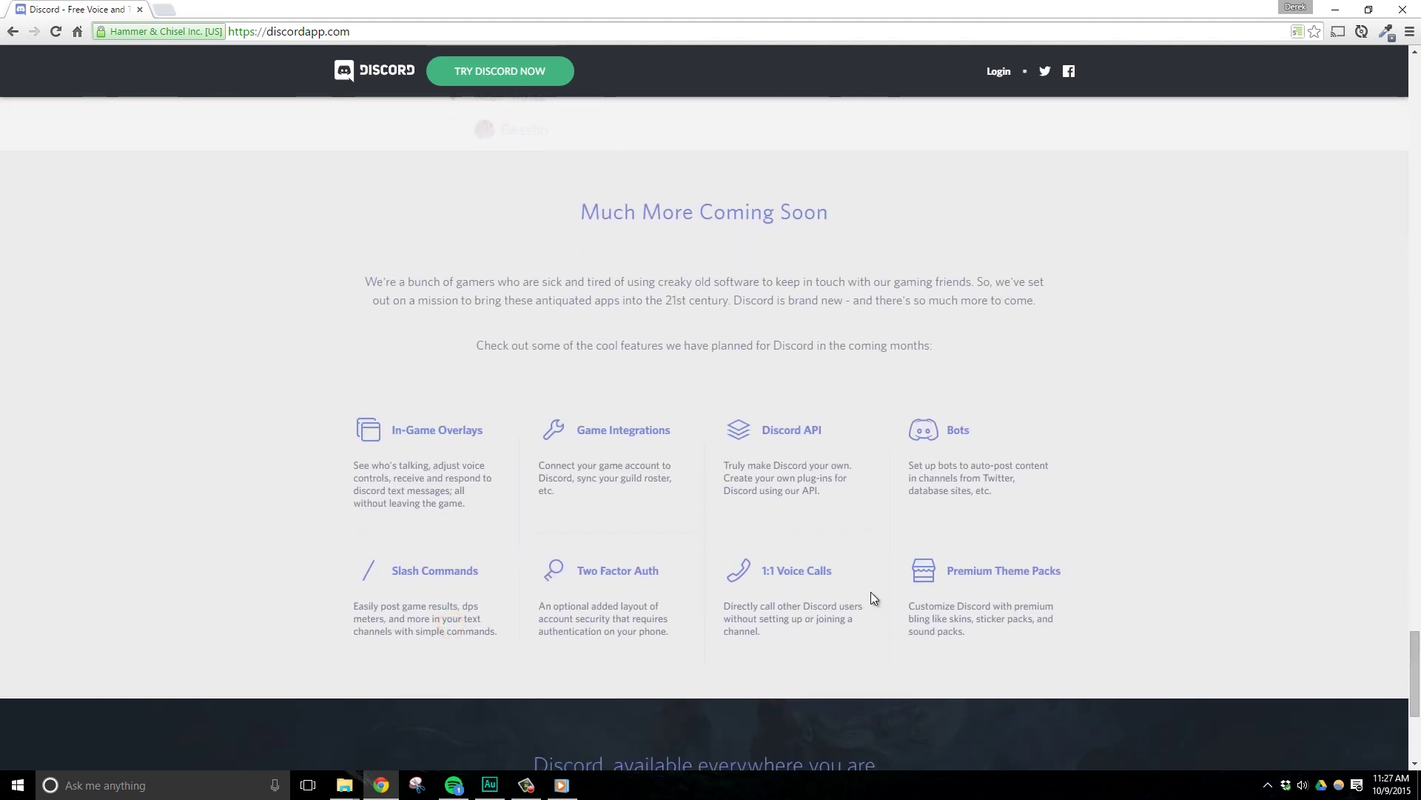
scroll(773, 562, down, 5)
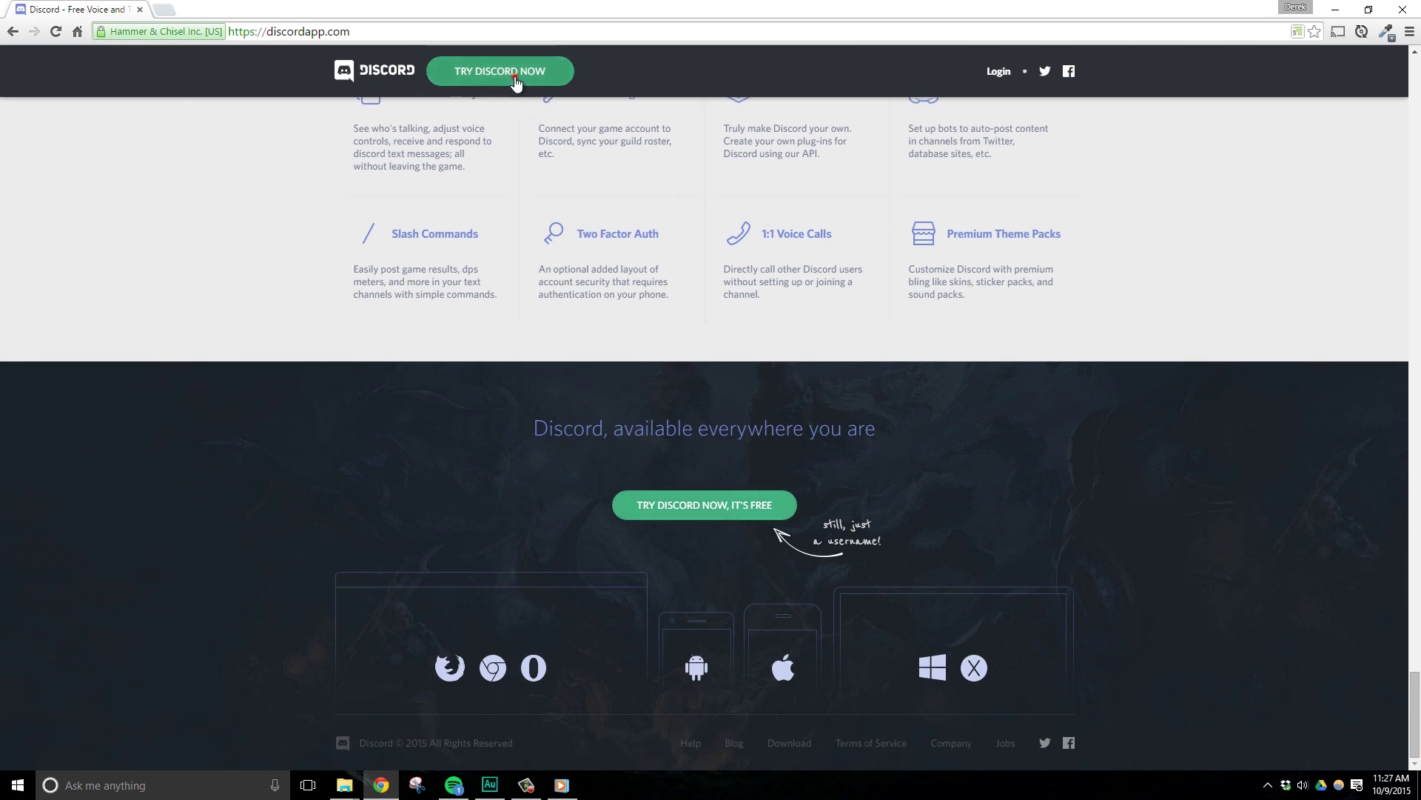
Log in with the account e-mail and password, decline saving it, and skip the welcome tour.
click(522, 72)
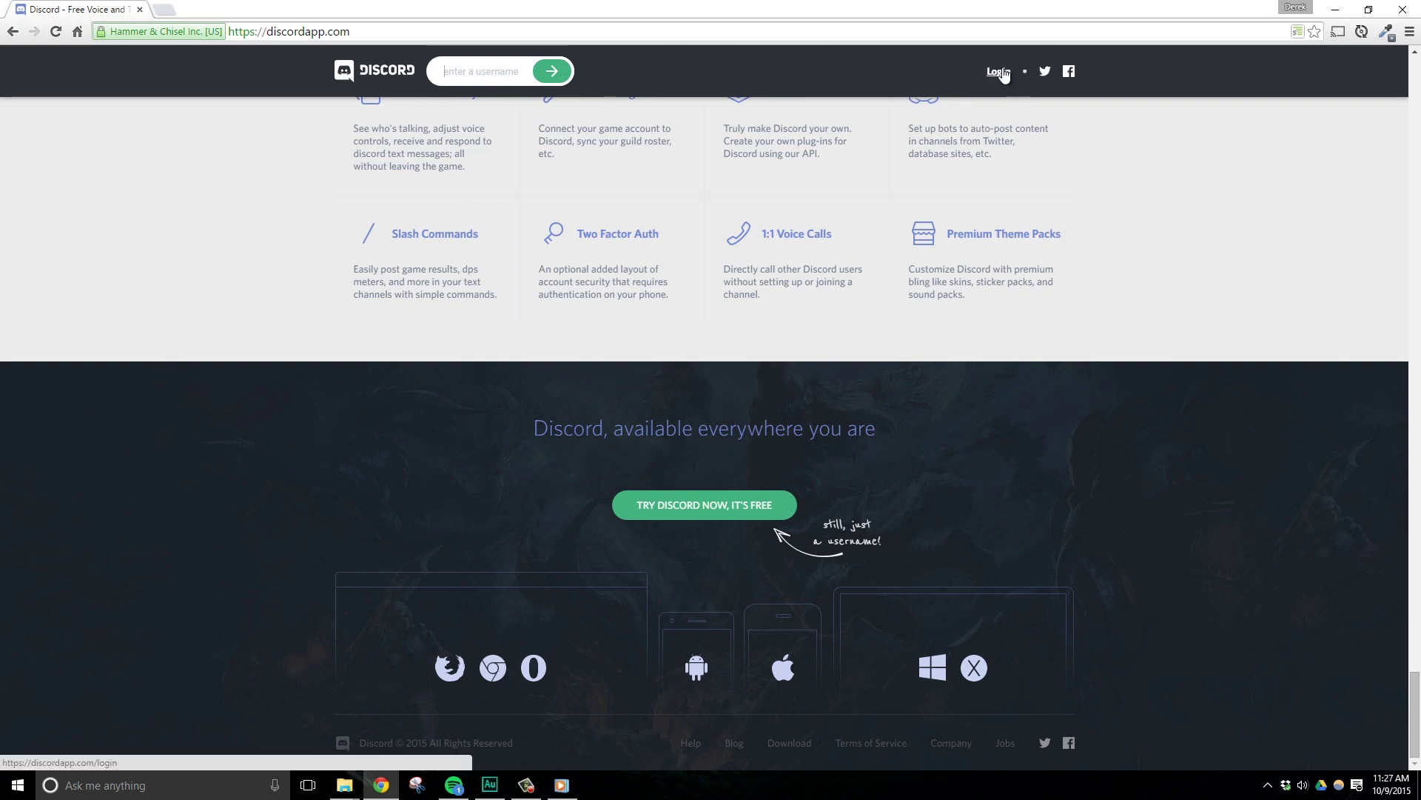
click(999, 71)
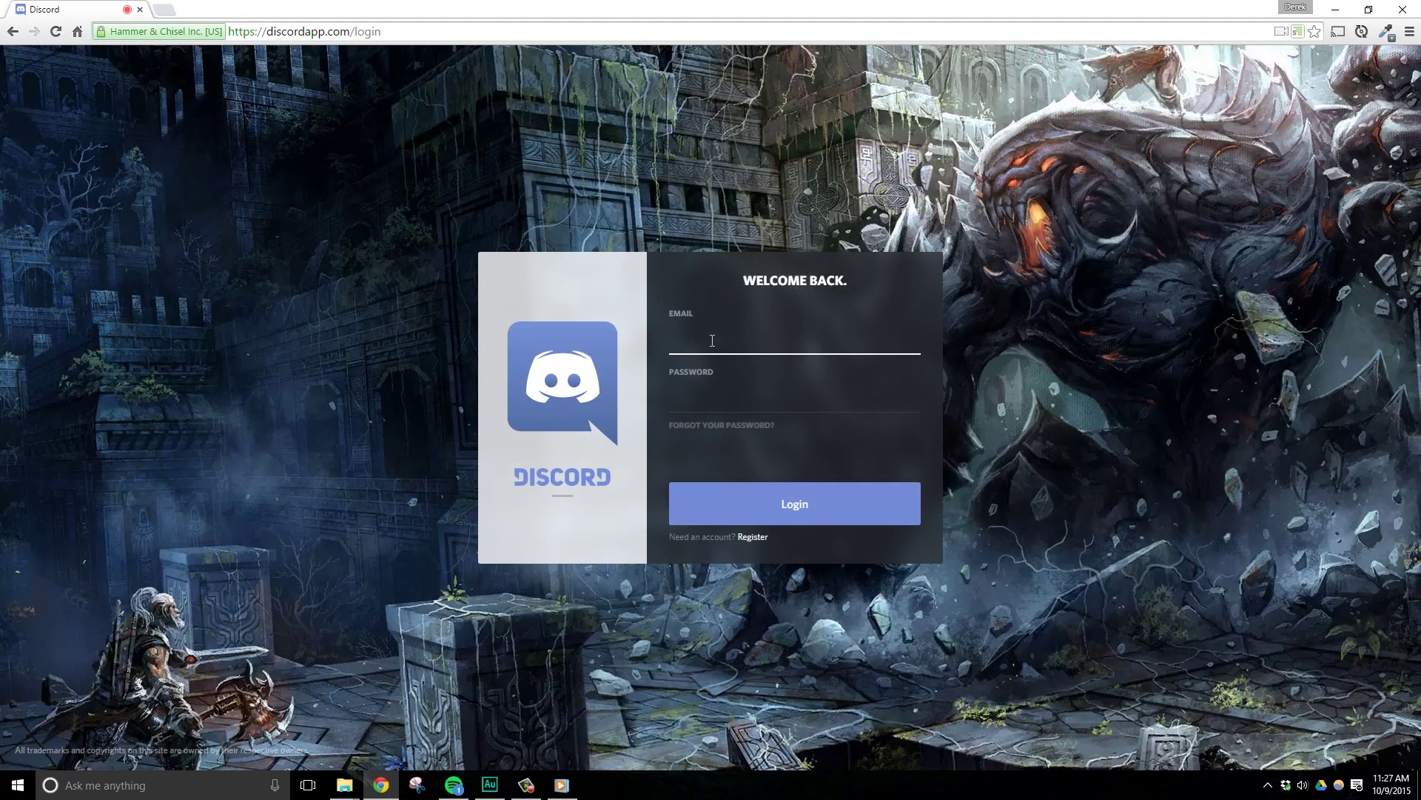
click(712, 338)
click(740, 398)
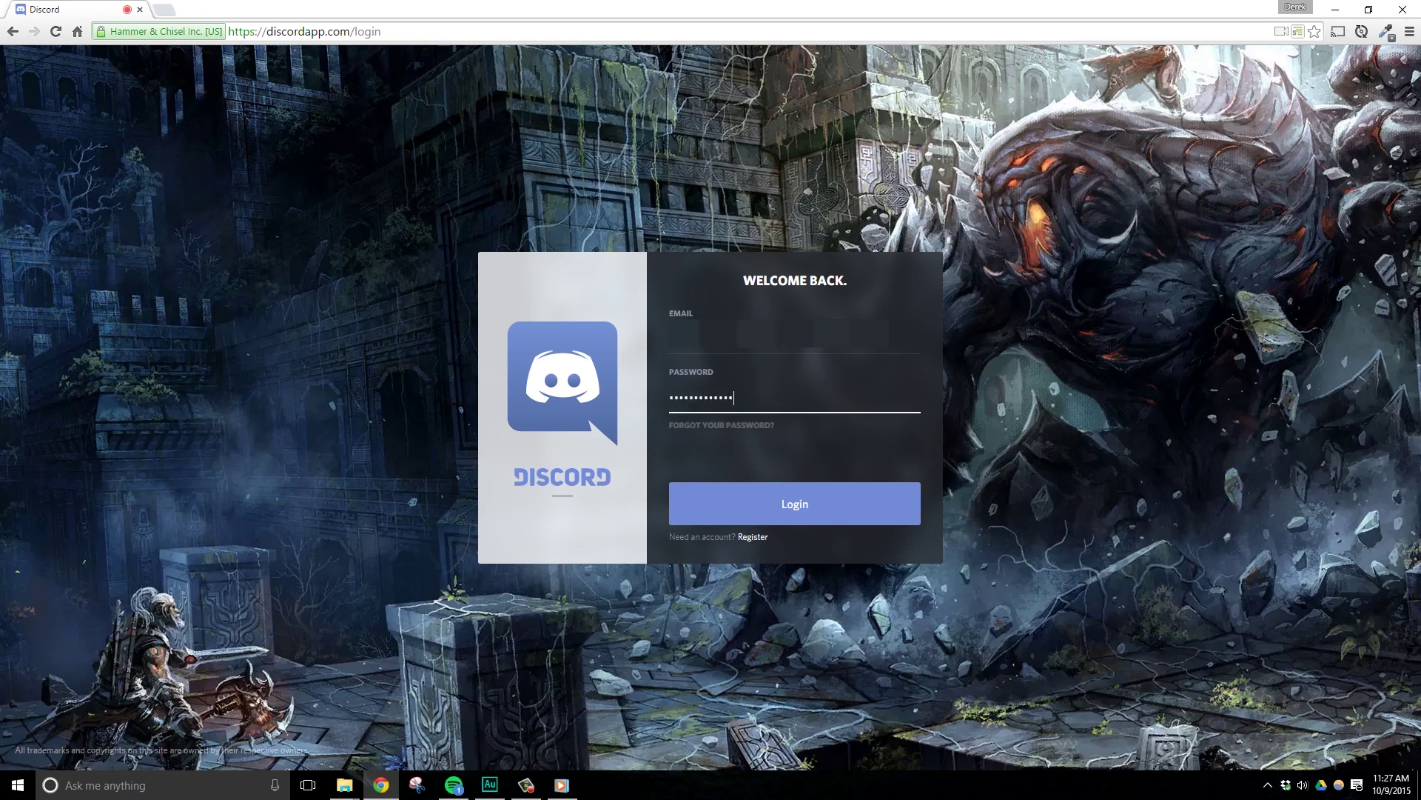
click(802, 512)
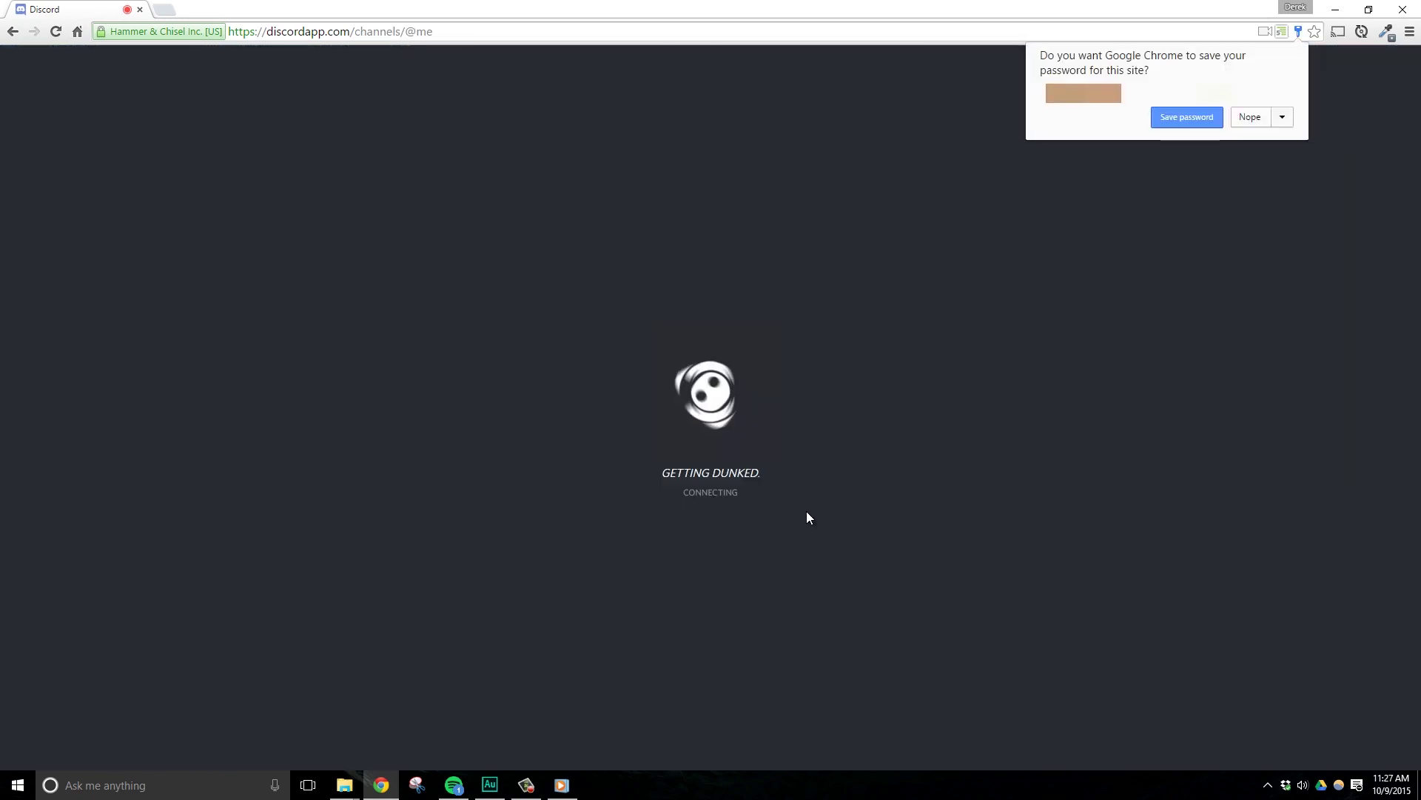
click(1251, 116)
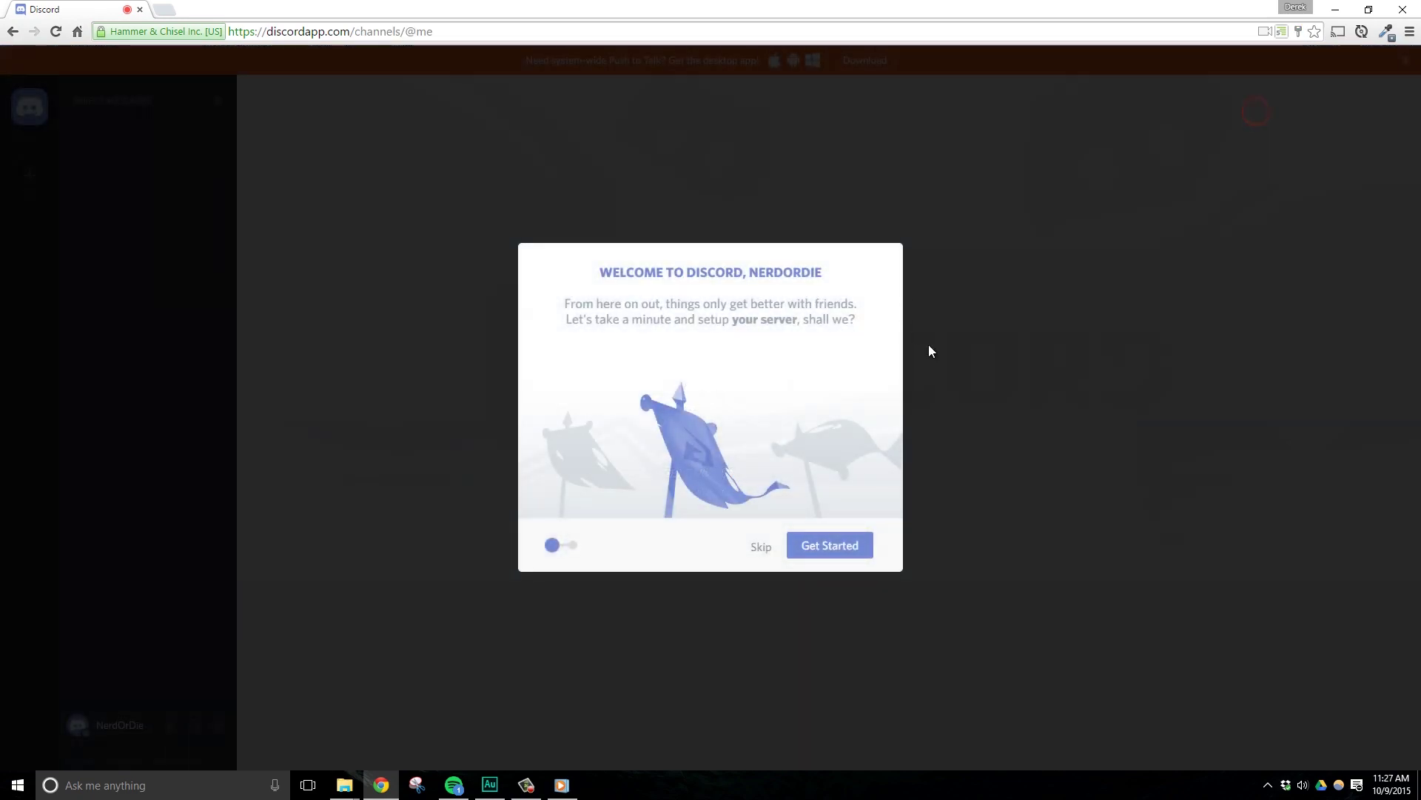
click(762, 545)
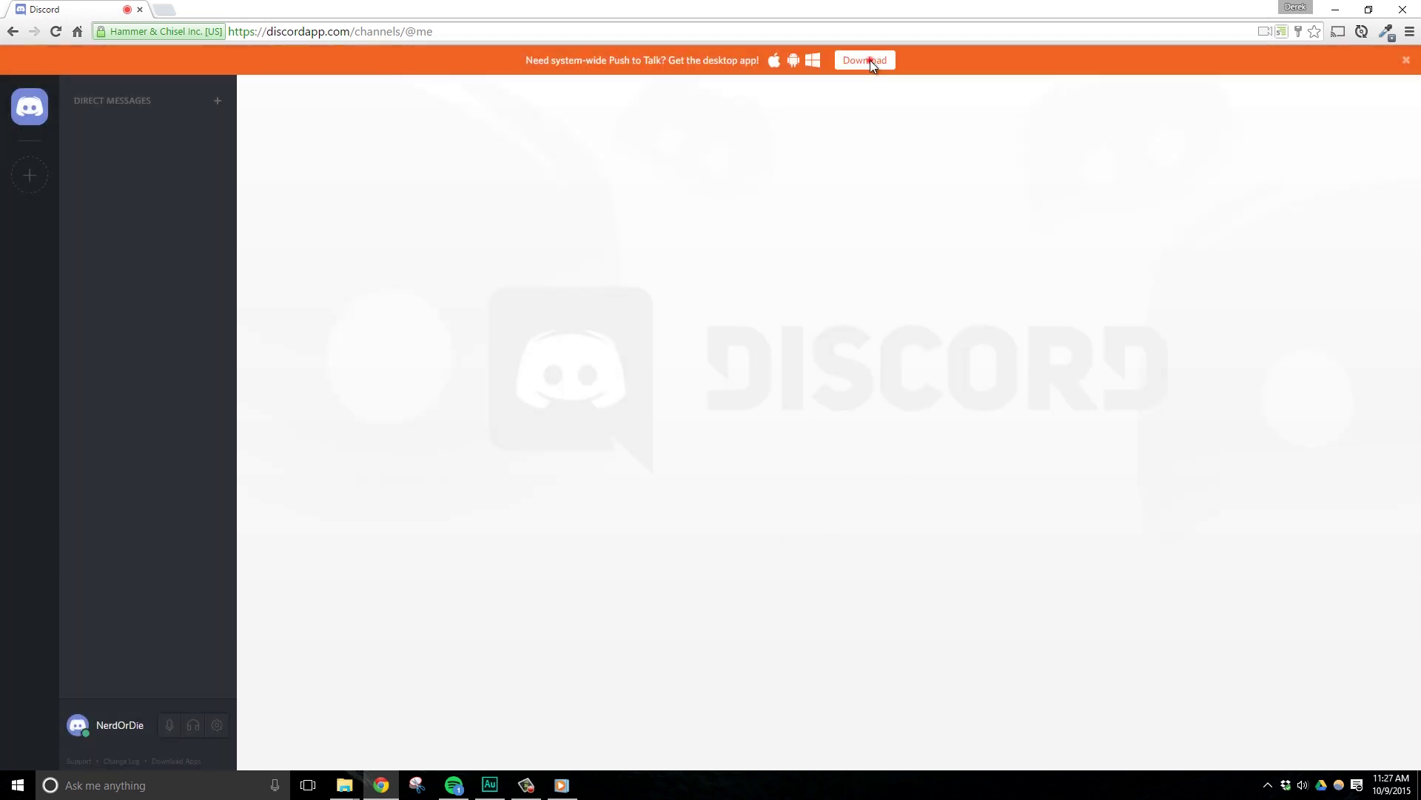
Download the Windows PC installer from the Download banner and close the download options.
click(869, 60)
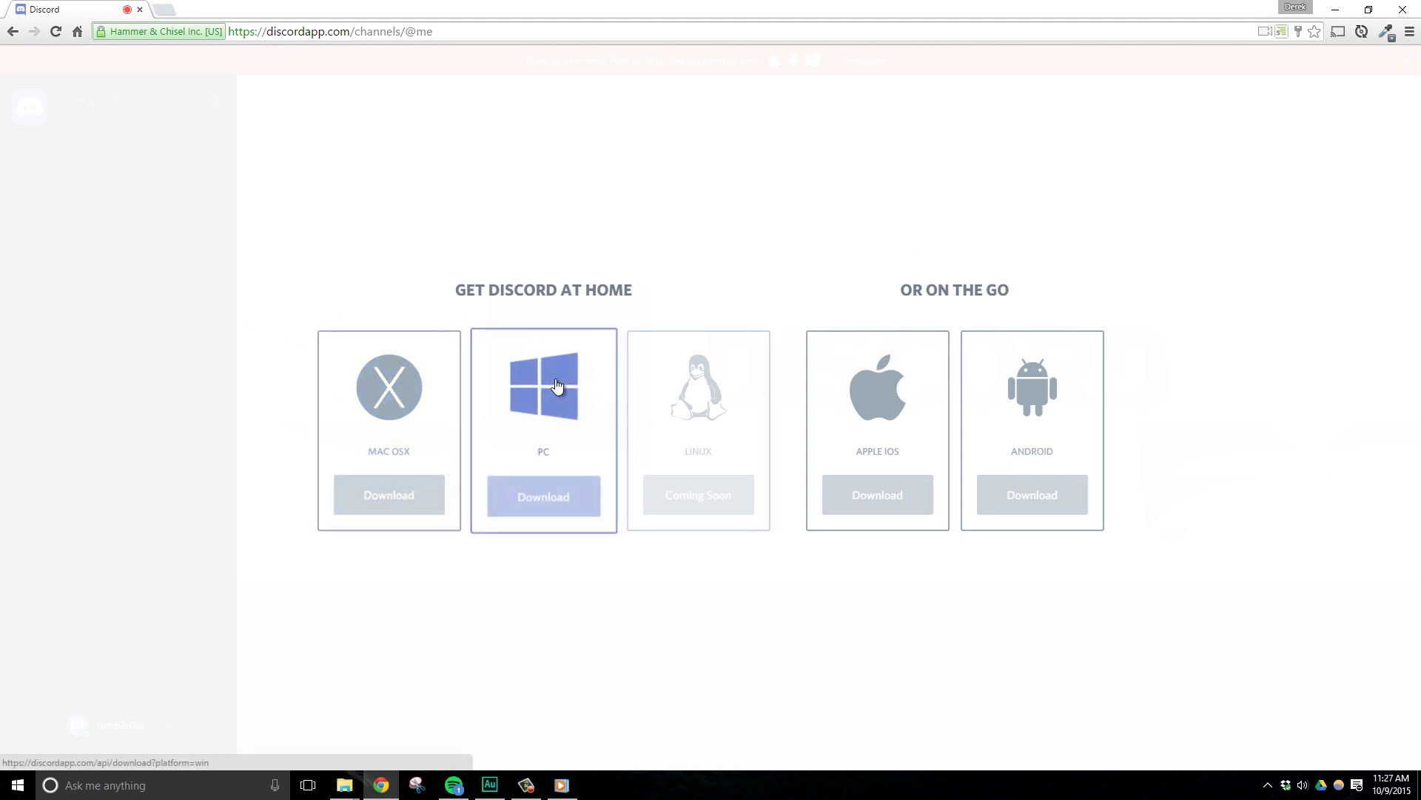
click(543, 499)
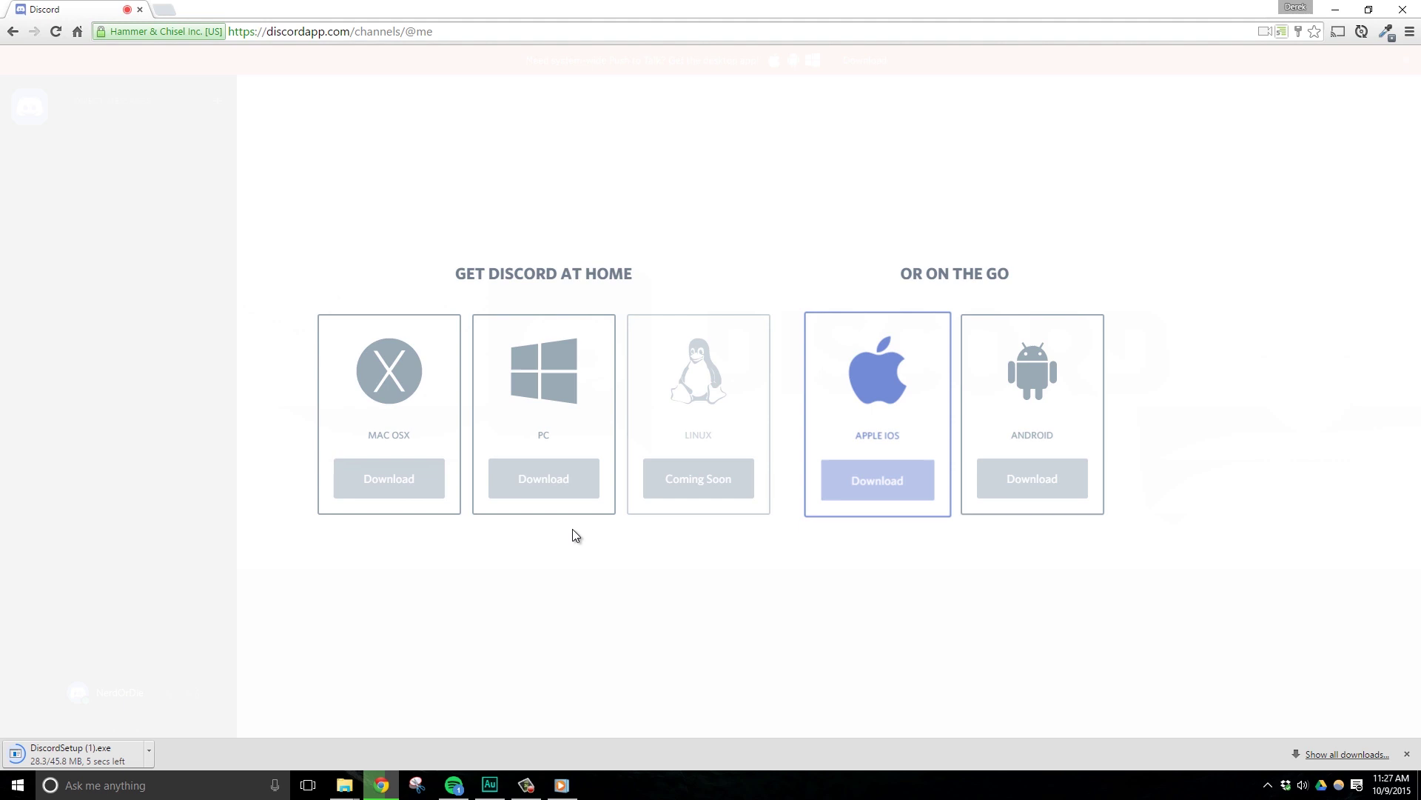
click(536, 147)
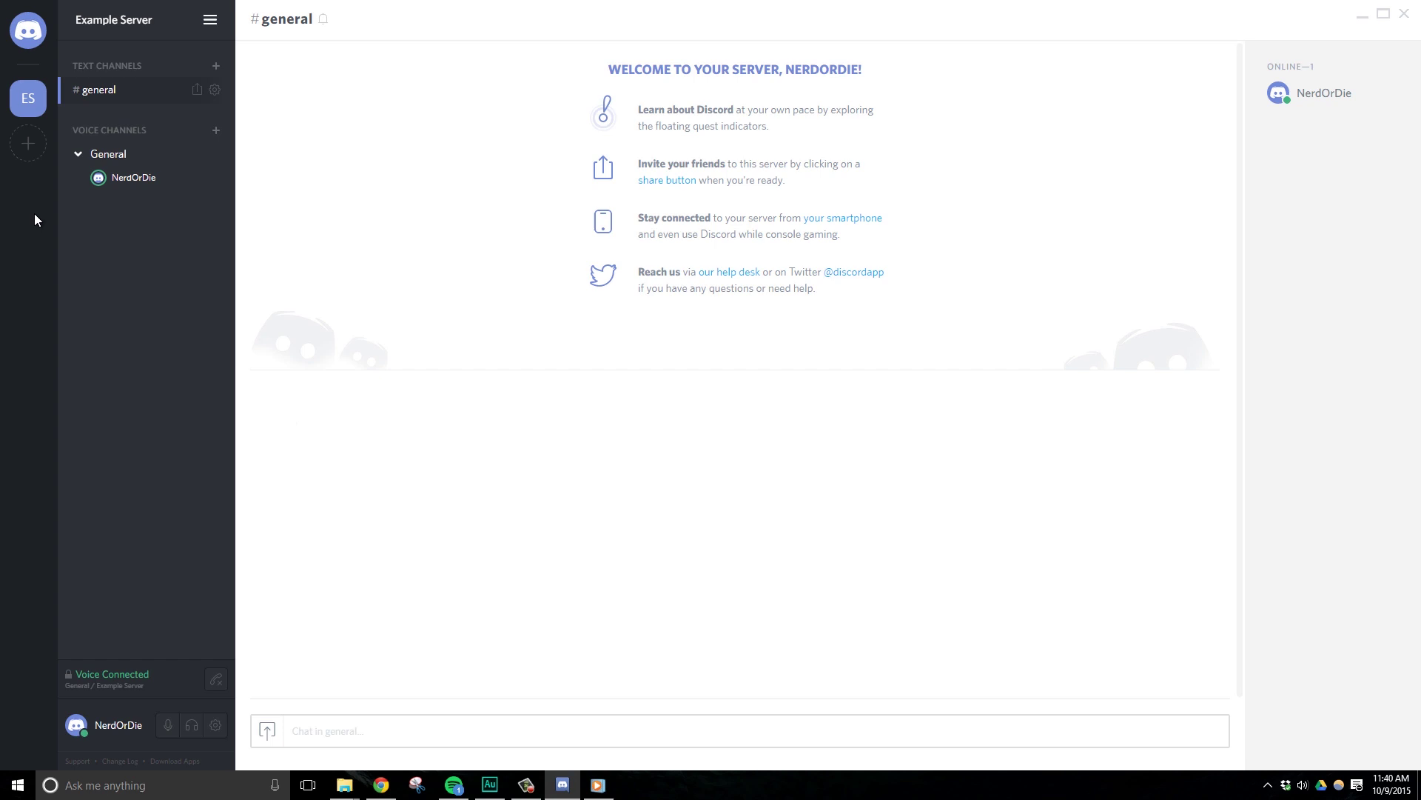
Create the server 'Nerd Or Die - Test' with US East as its region.
click(28, 146)
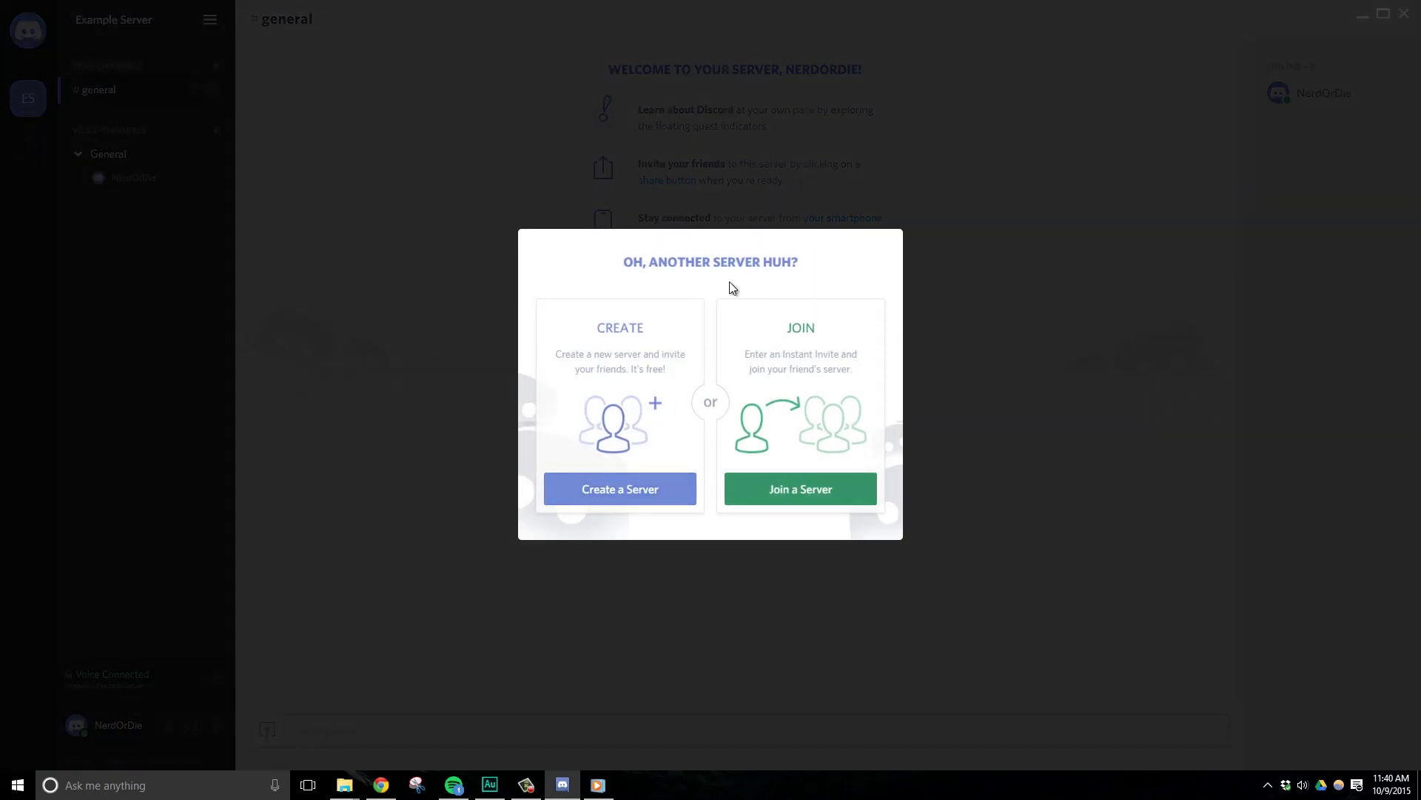
click(620, 494)
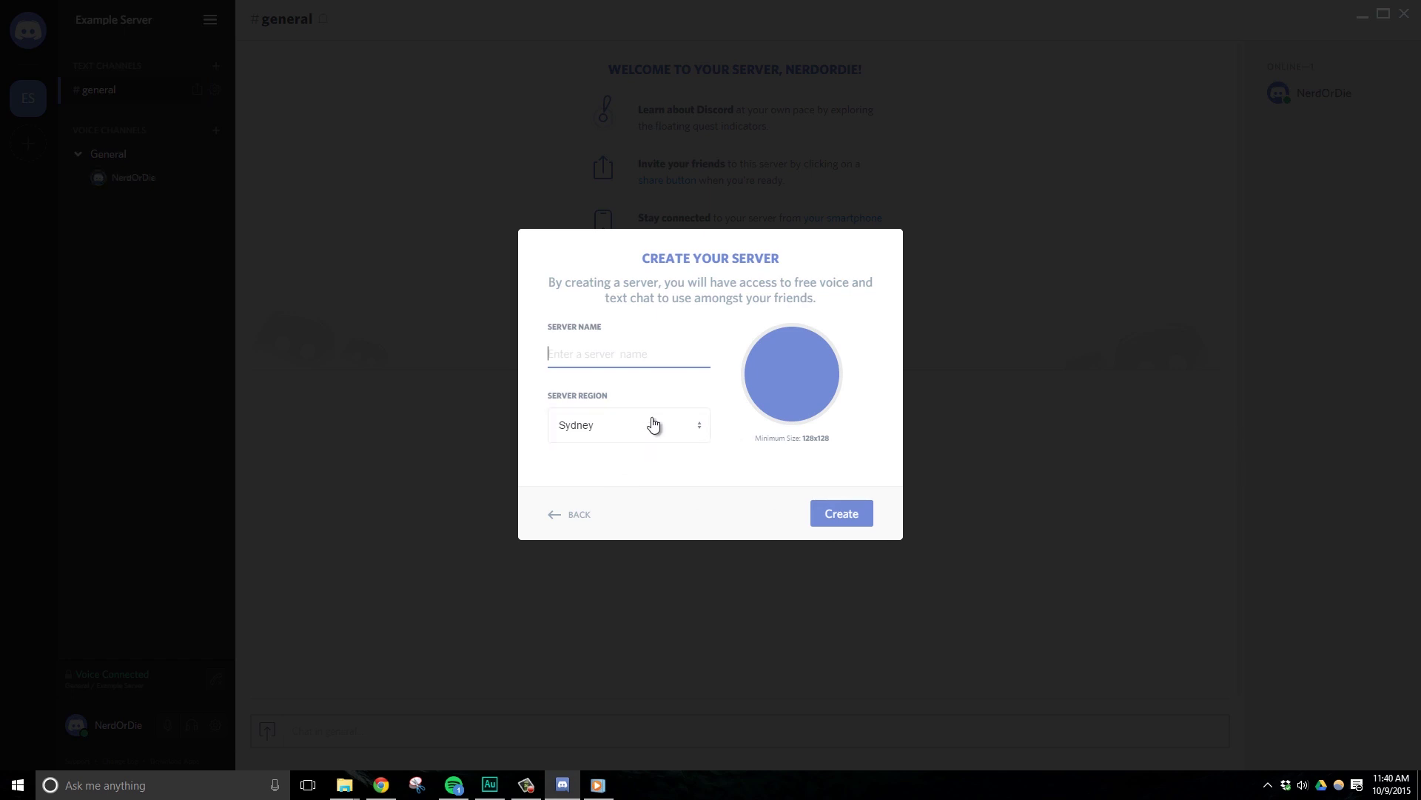
text(Nerd Or Die - Test)
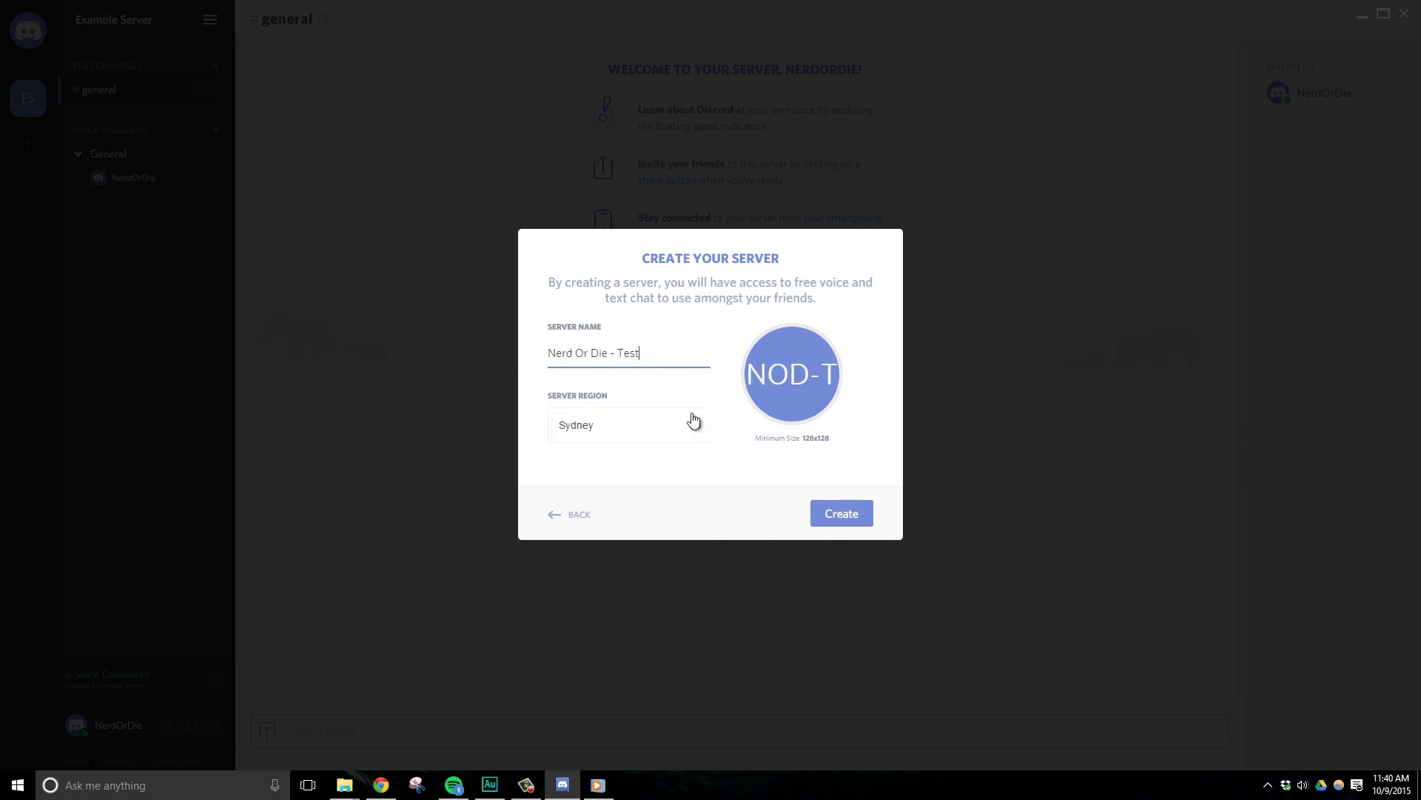
key(Tab)
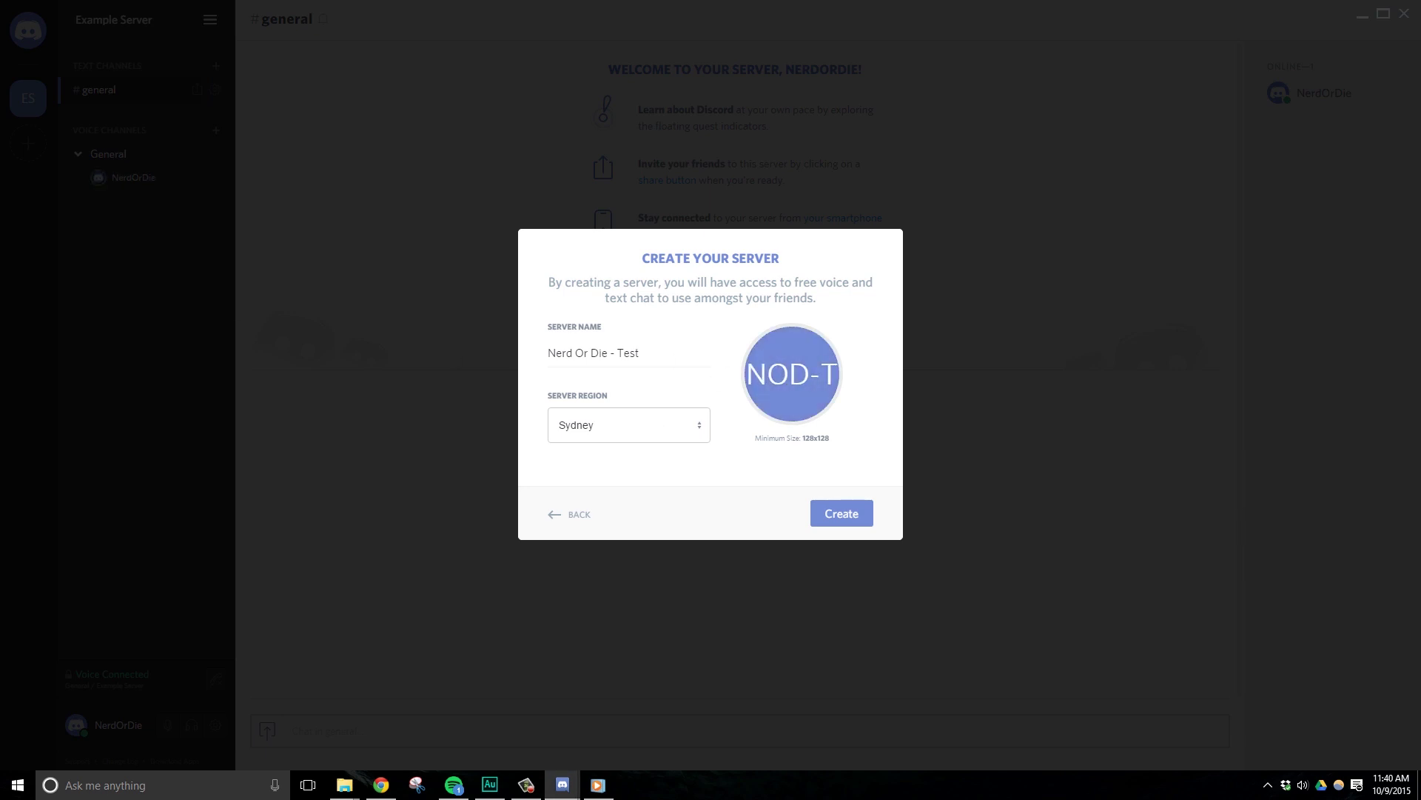
click(659, 430)
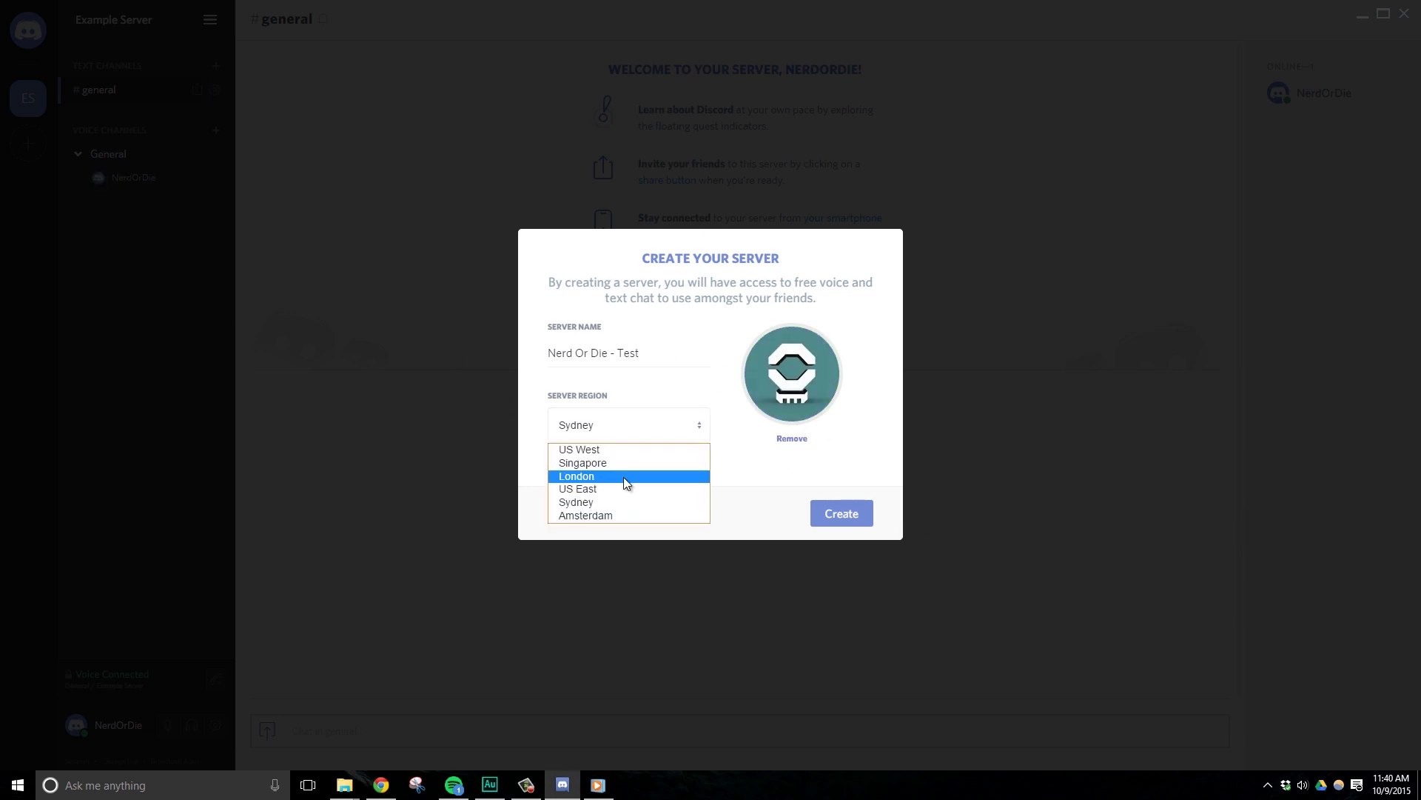
click(625, 488)
click(850, 522)
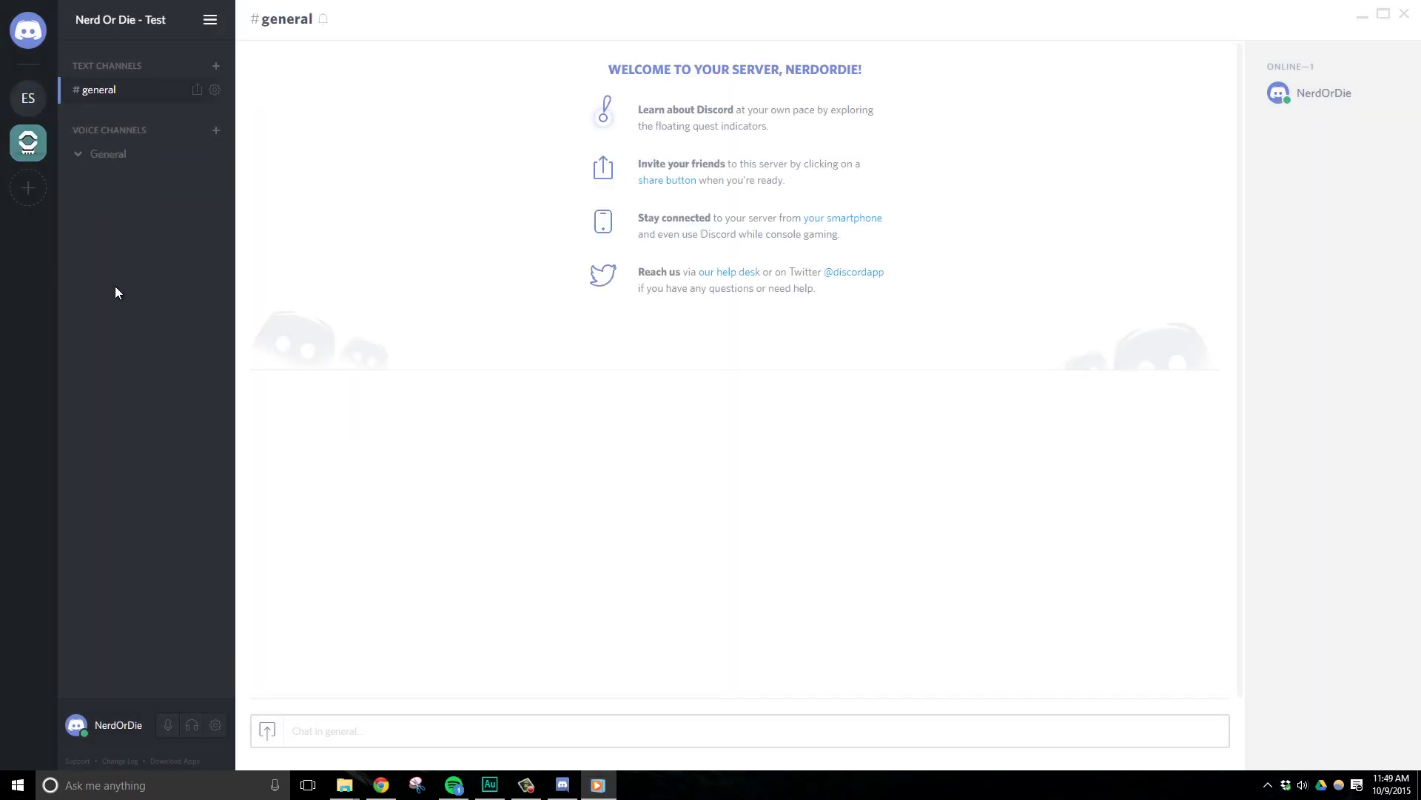
Copy an instant invite link for #general and switch to the browser.
click(147, 295)
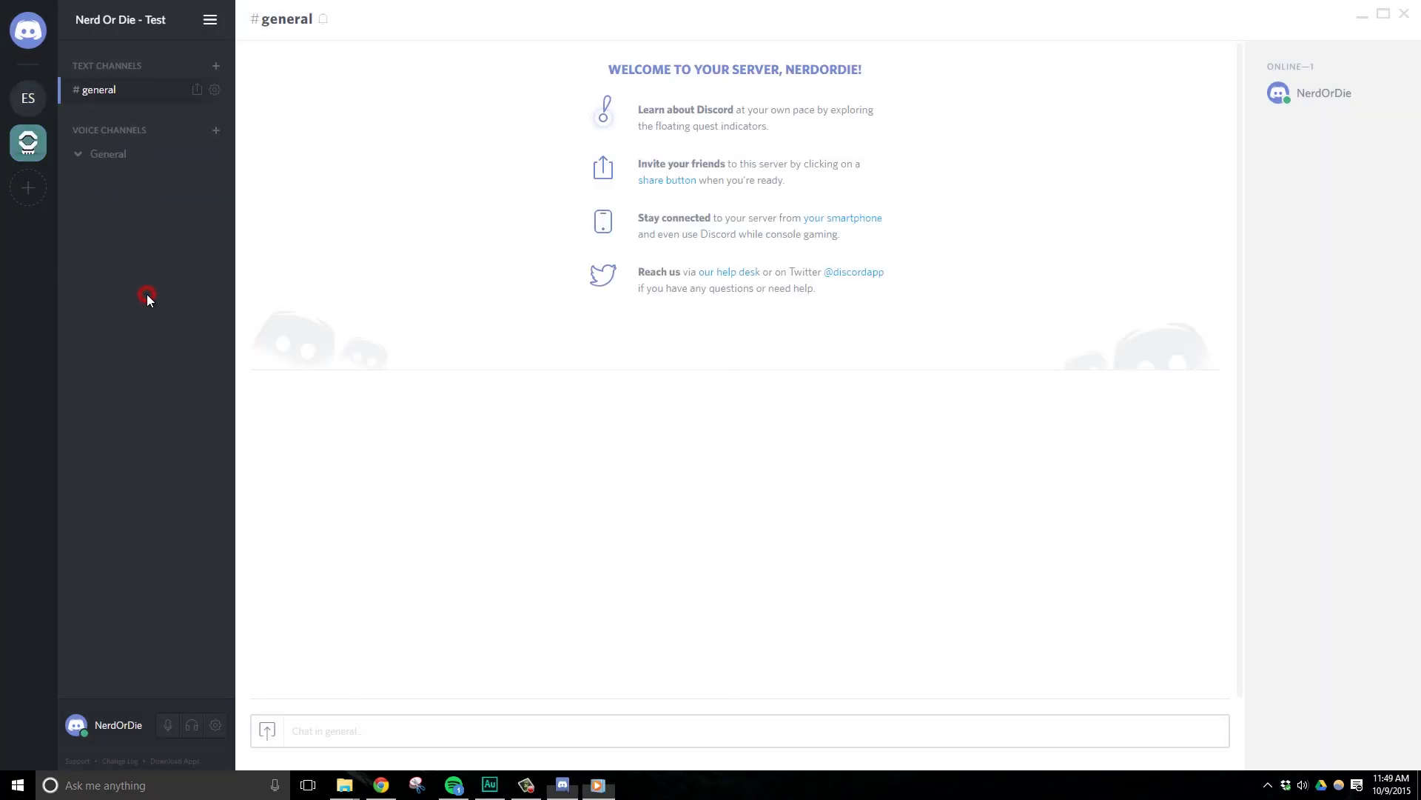
click(198, 90)
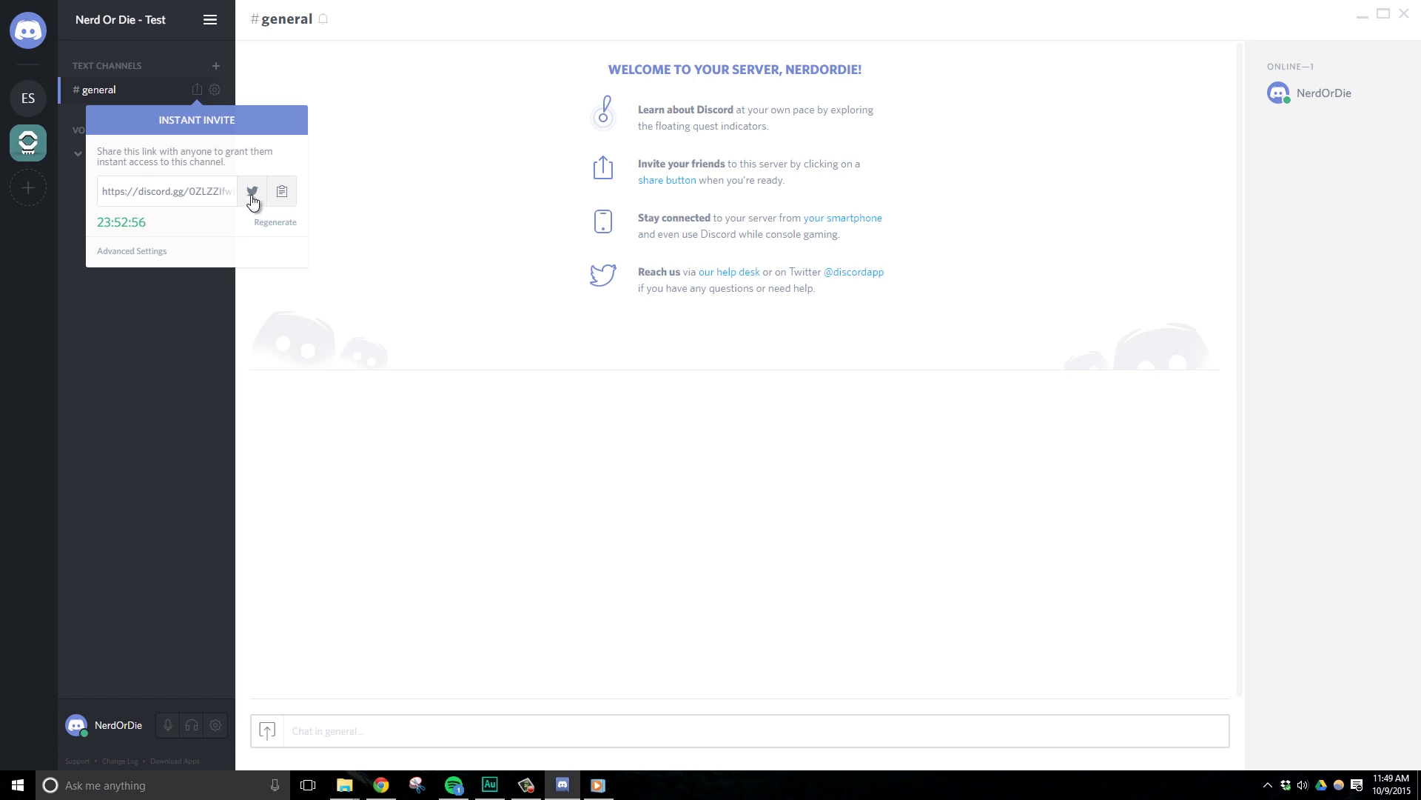
click(280, 194)
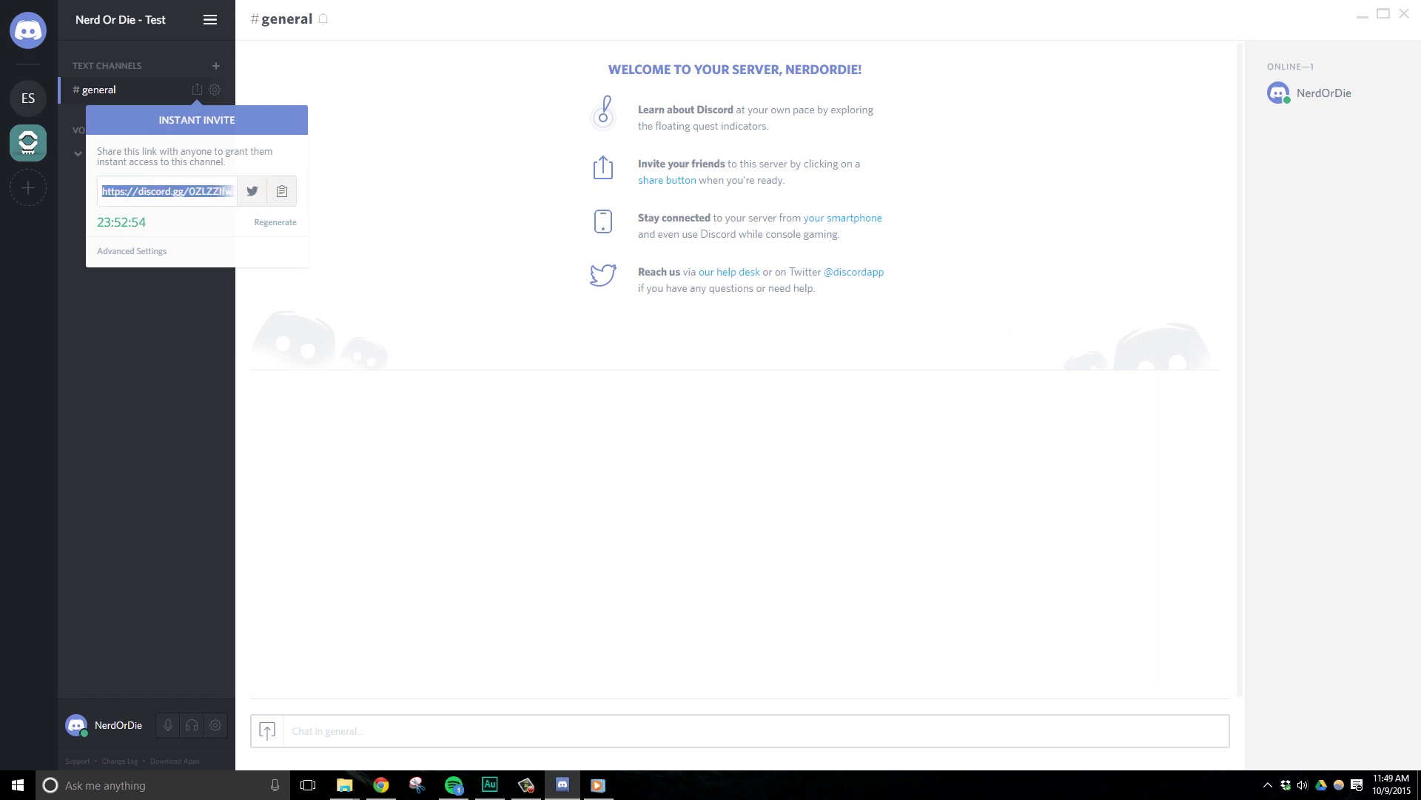
key(alt+Tab)
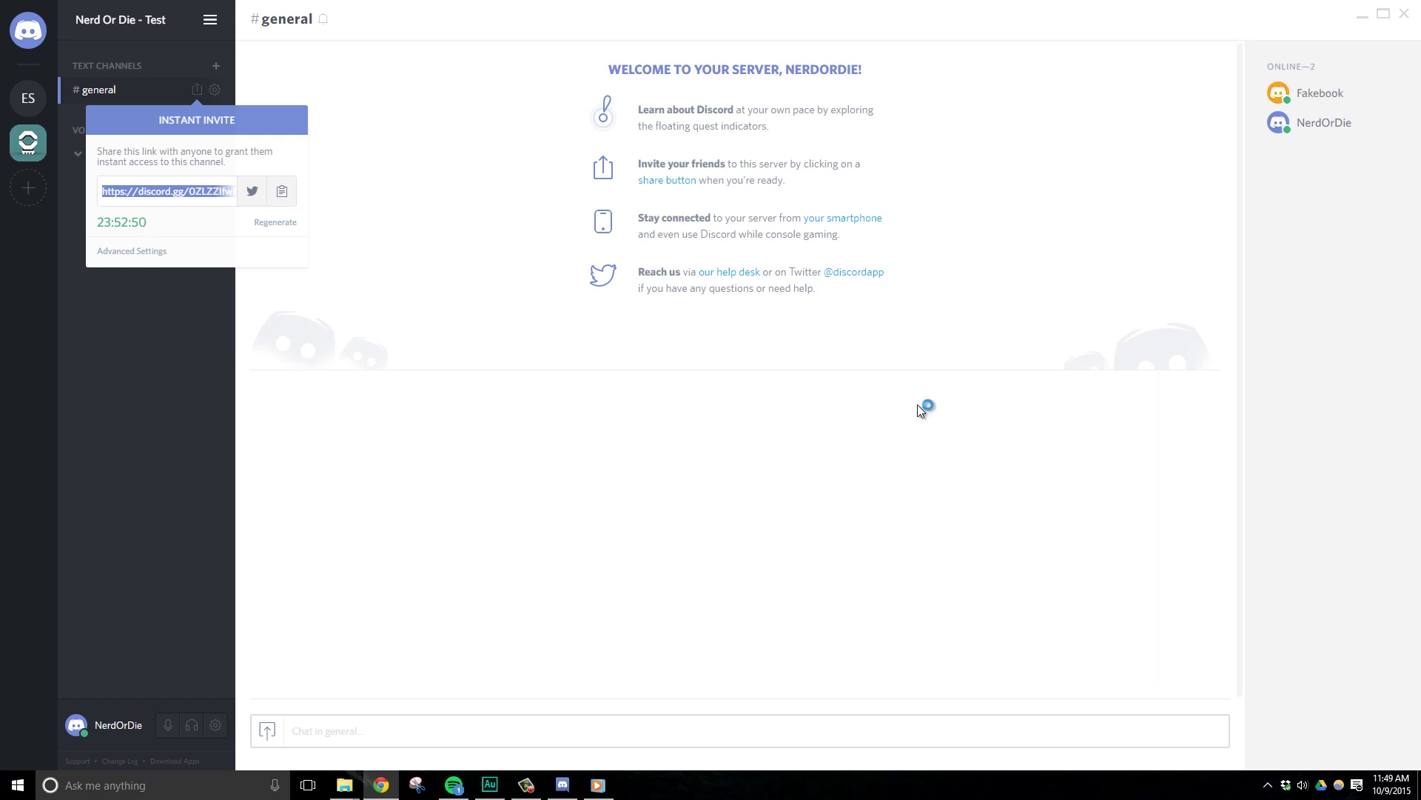
Open Server Settings, check Overview and the AFK channel list, then view Instant Invites.
click(402, 277)
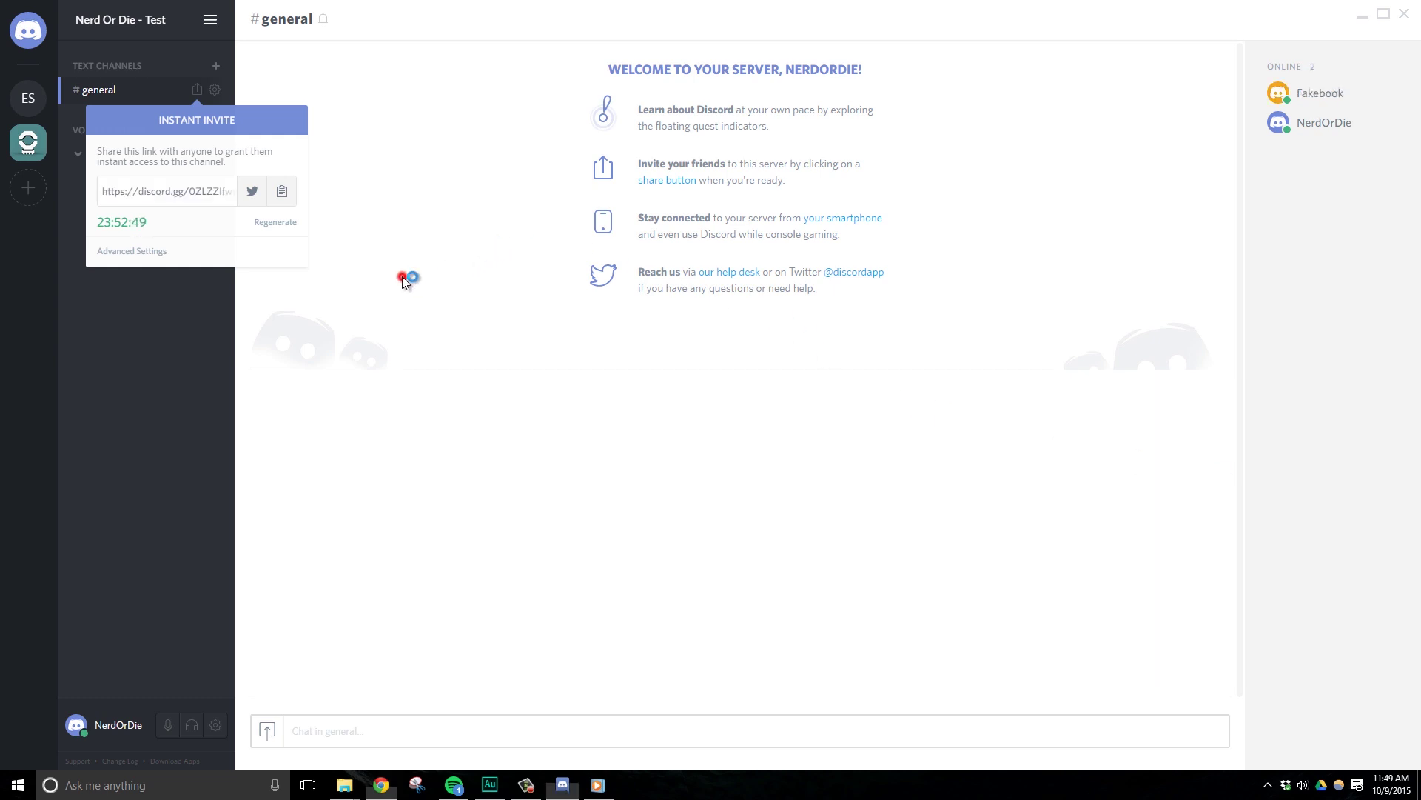
click(211, 23)
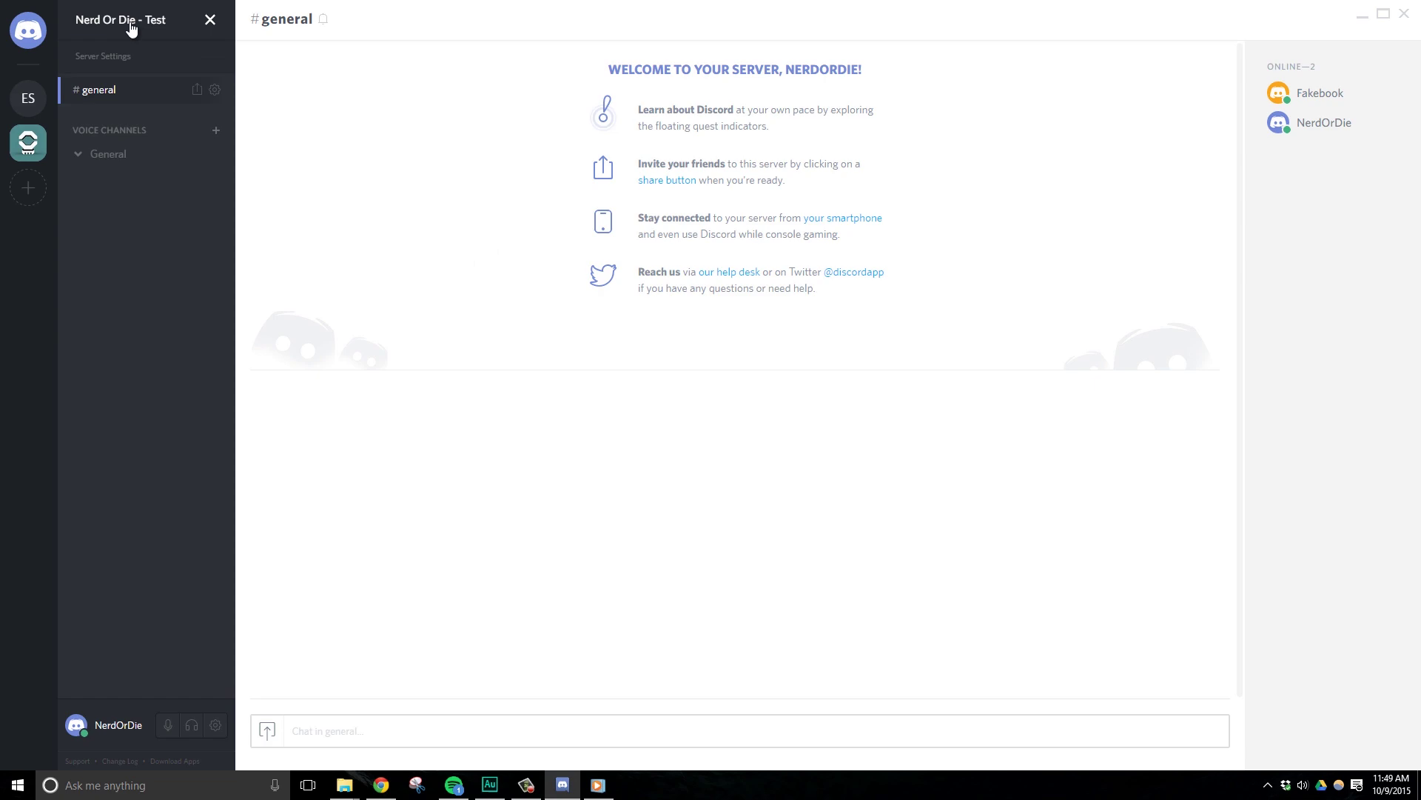
click(119, 57)
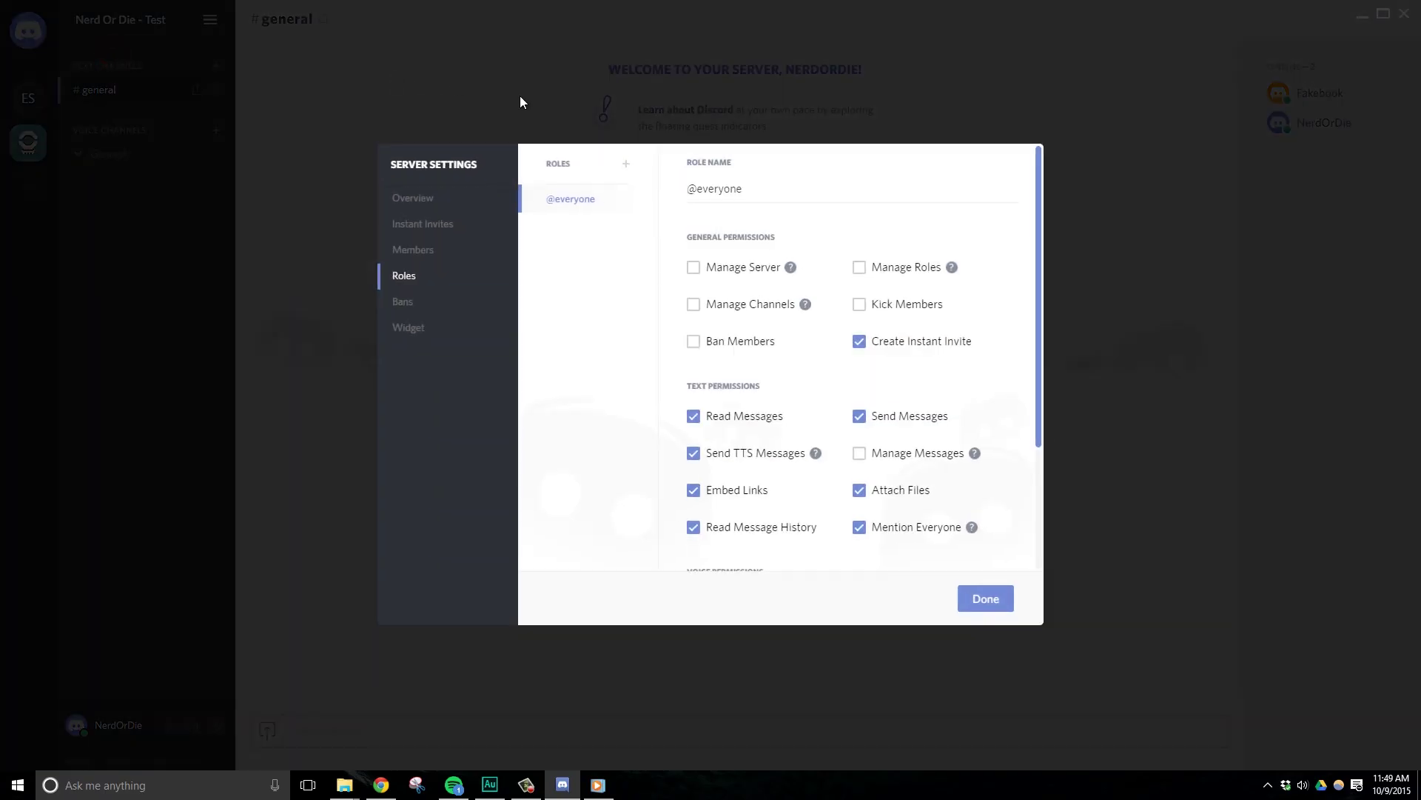
click(413, 200)
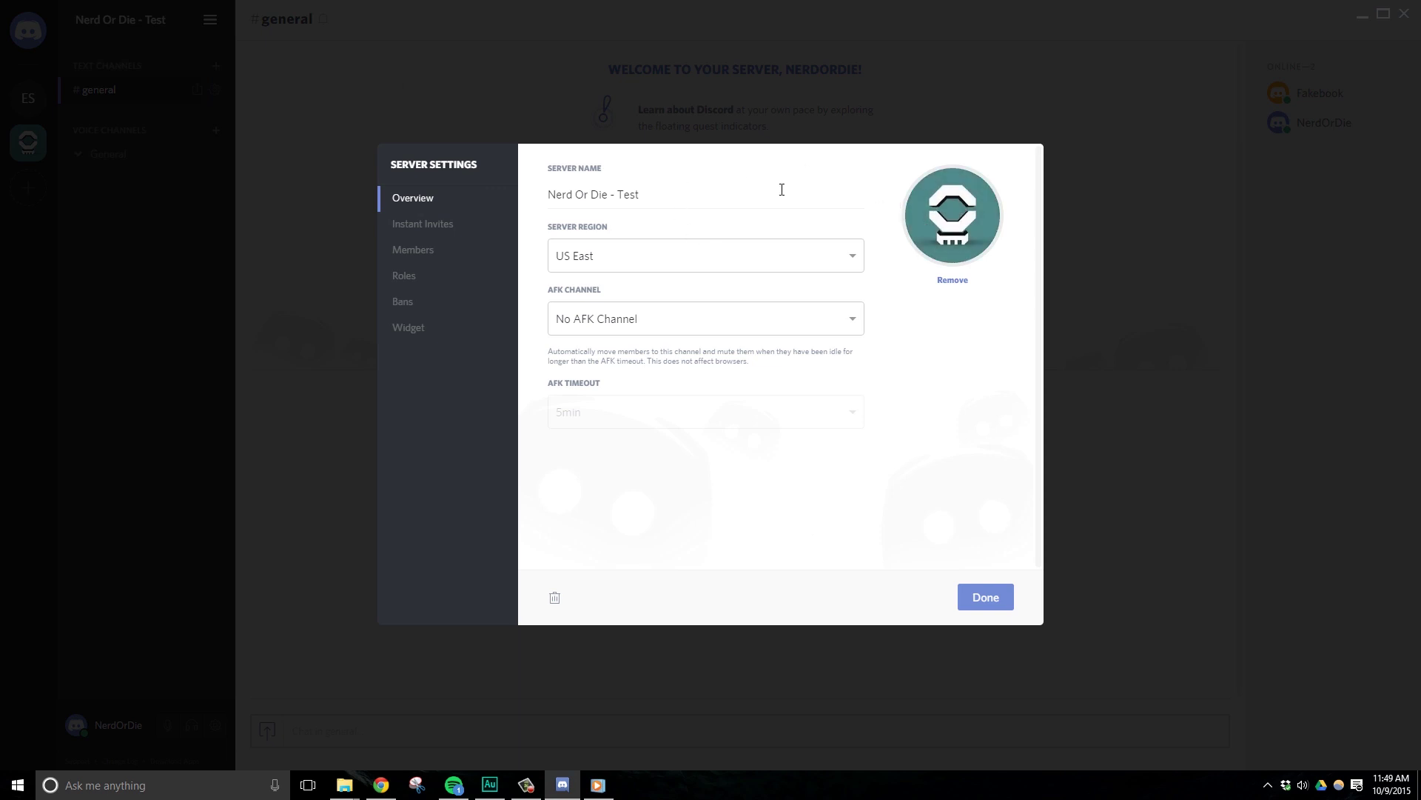
click(676, 325)
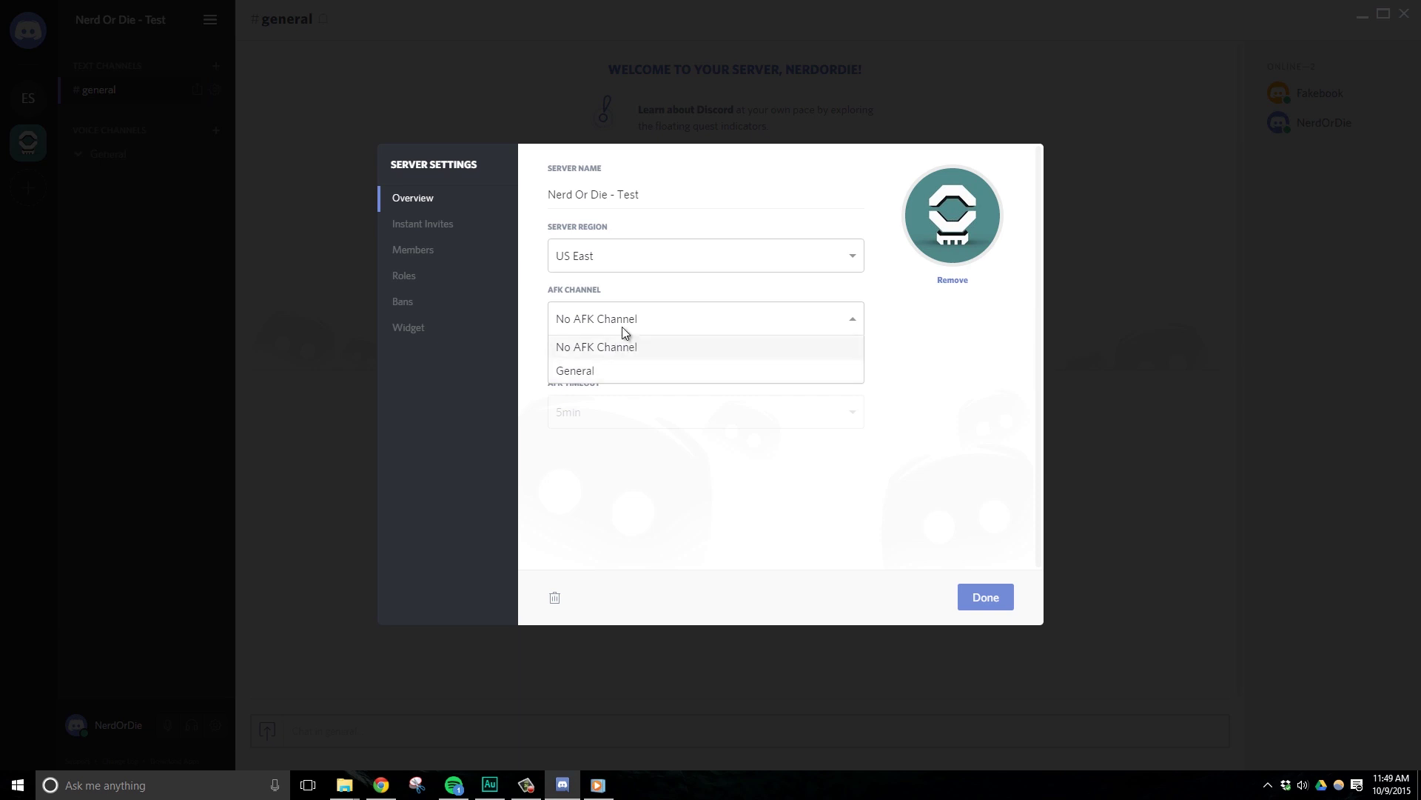
click(419, 224)
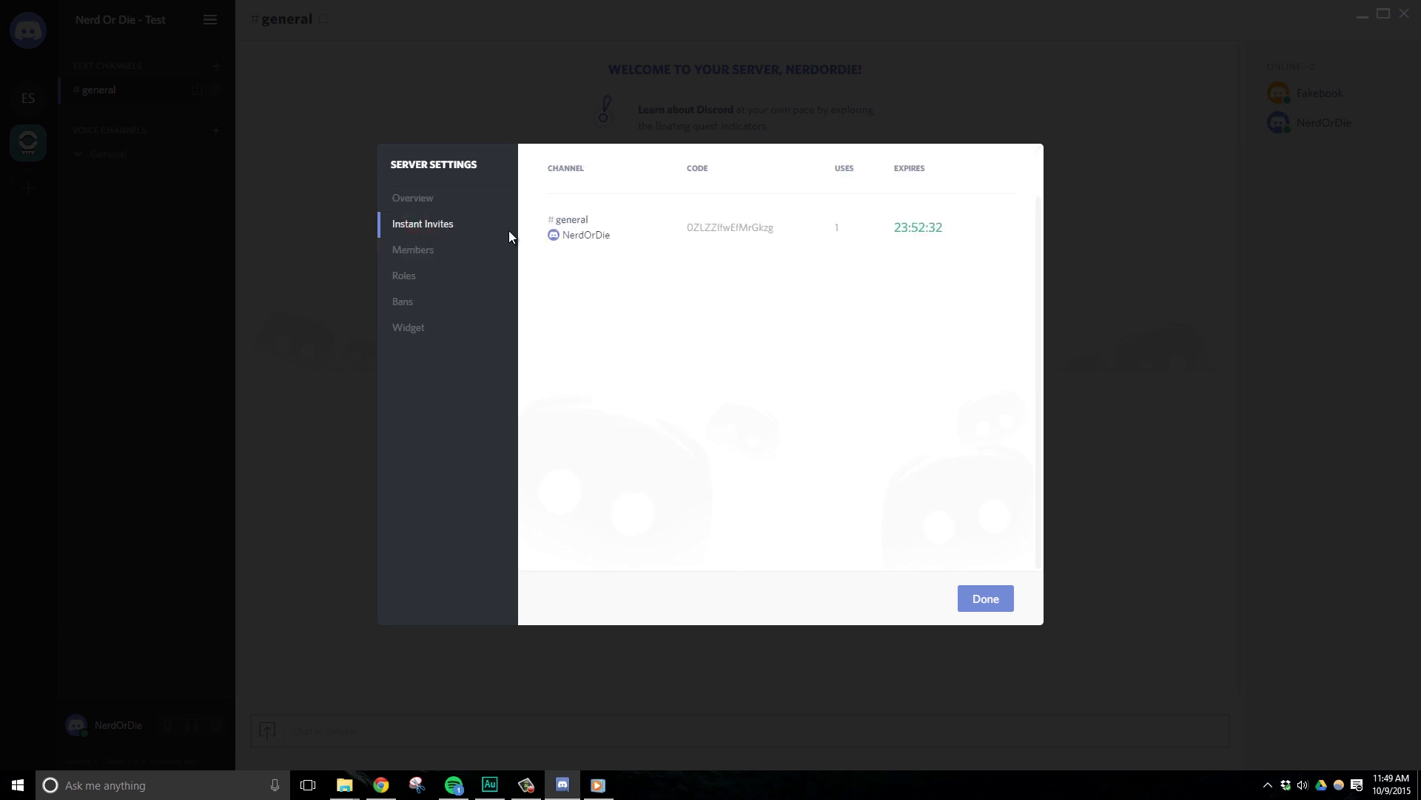
View the two-member list, open and close a member's role choices, and cancel the prune dialog.
mouse_move(629, 243)
click(415, 254)
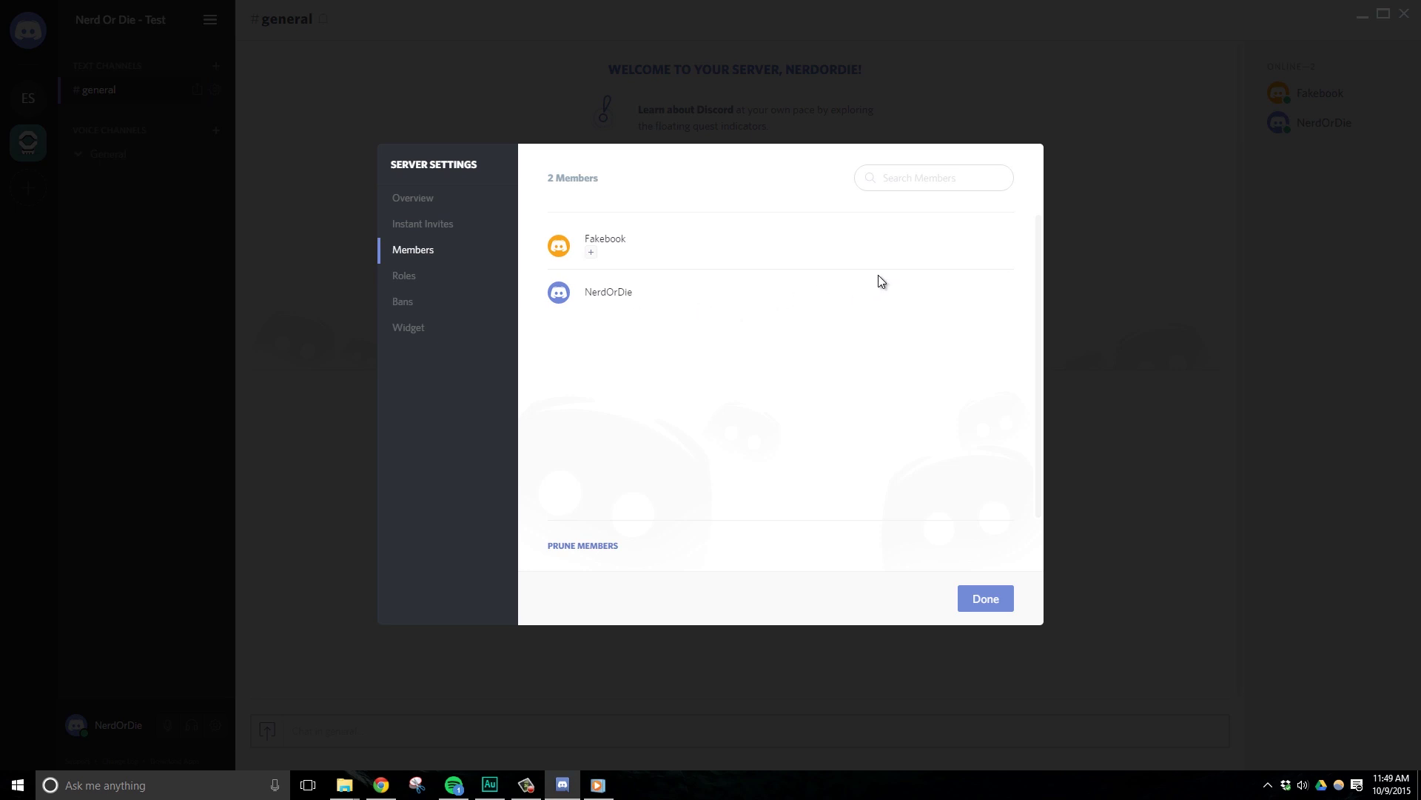
mouse_move(936, 248)
click(592, 252)
click(675, 254)
click(596, 545)
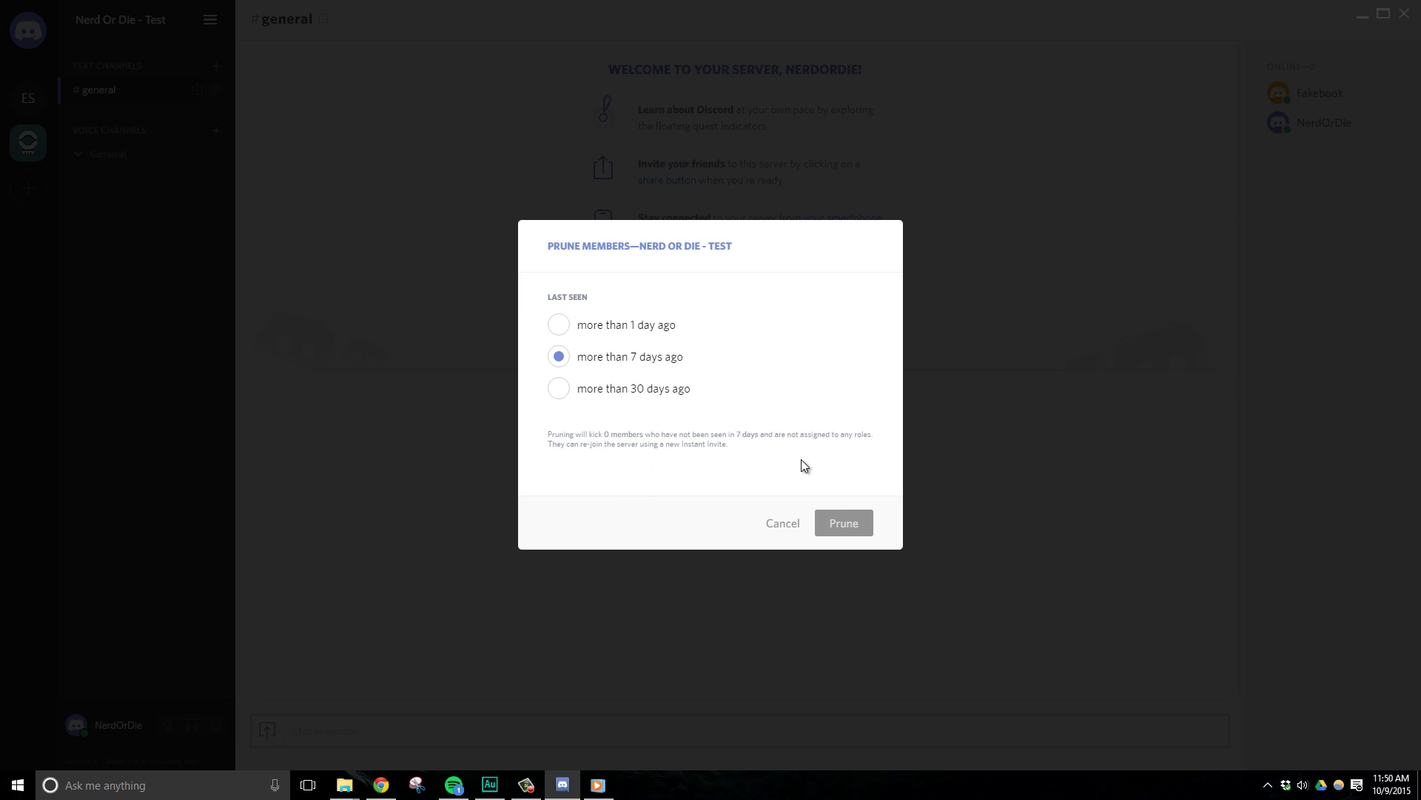
click(783, 530)
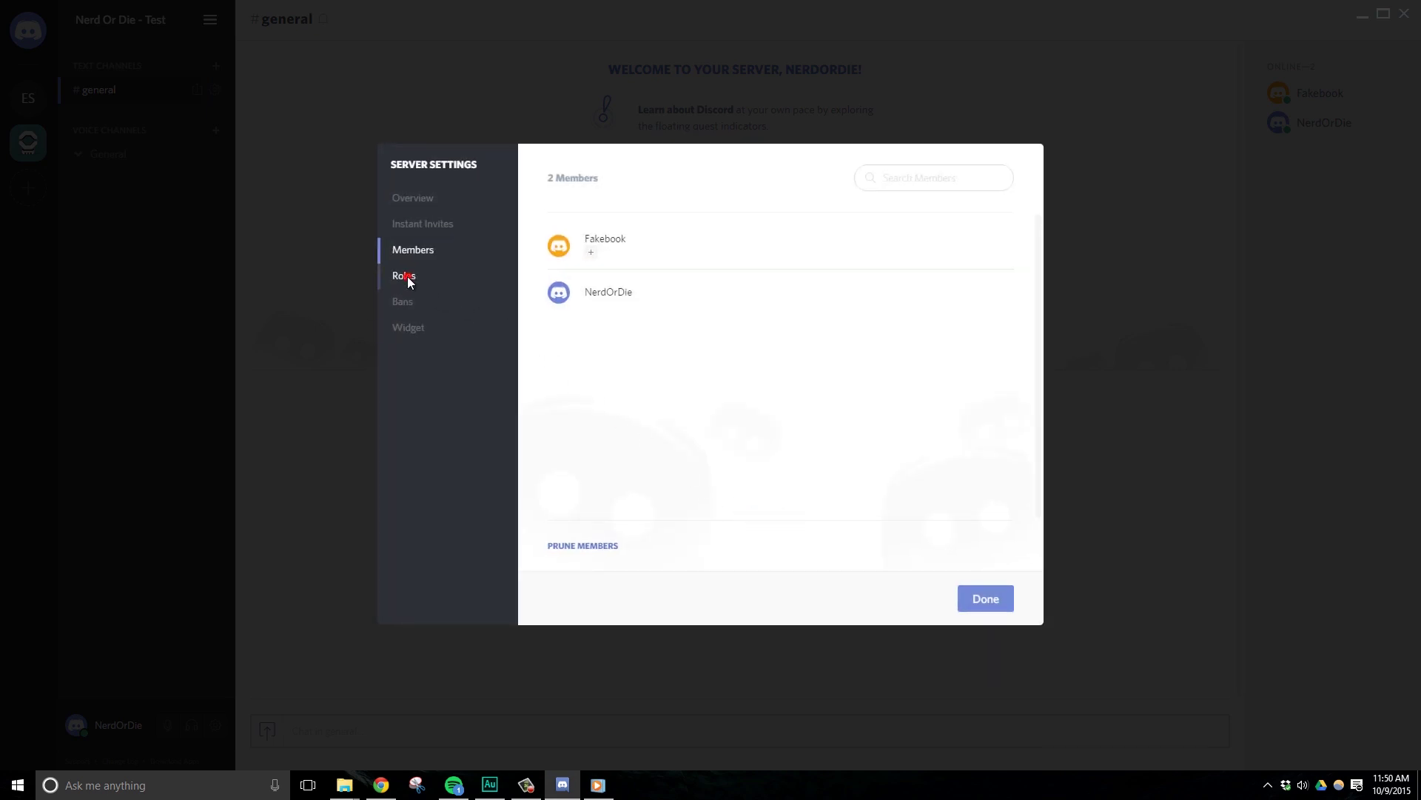
On the Roles page, turn the everyone text-to-speech permission off and back on.
click(406, 276)
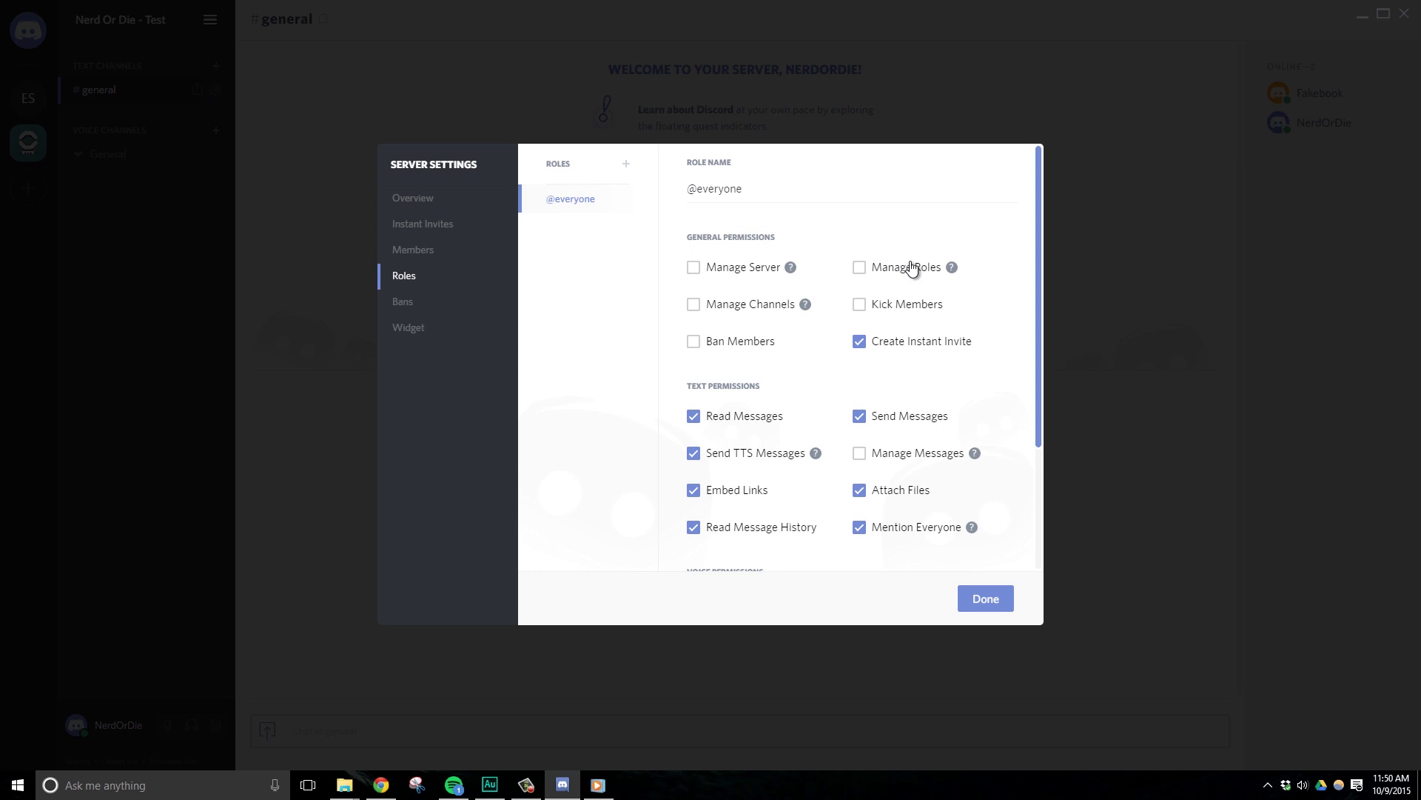
mouse_move(989, 432)
mouse_move(1037, 372)
mouse_down()
mouse_move(1040, 513)
mouse_move(1047, 371)
mouse_up()
click(693, 453)
mouse_move(819, 454)
click(694, 455)
Create an Officers role and give it to the other server member.
click(627, 163)
text(Officers)
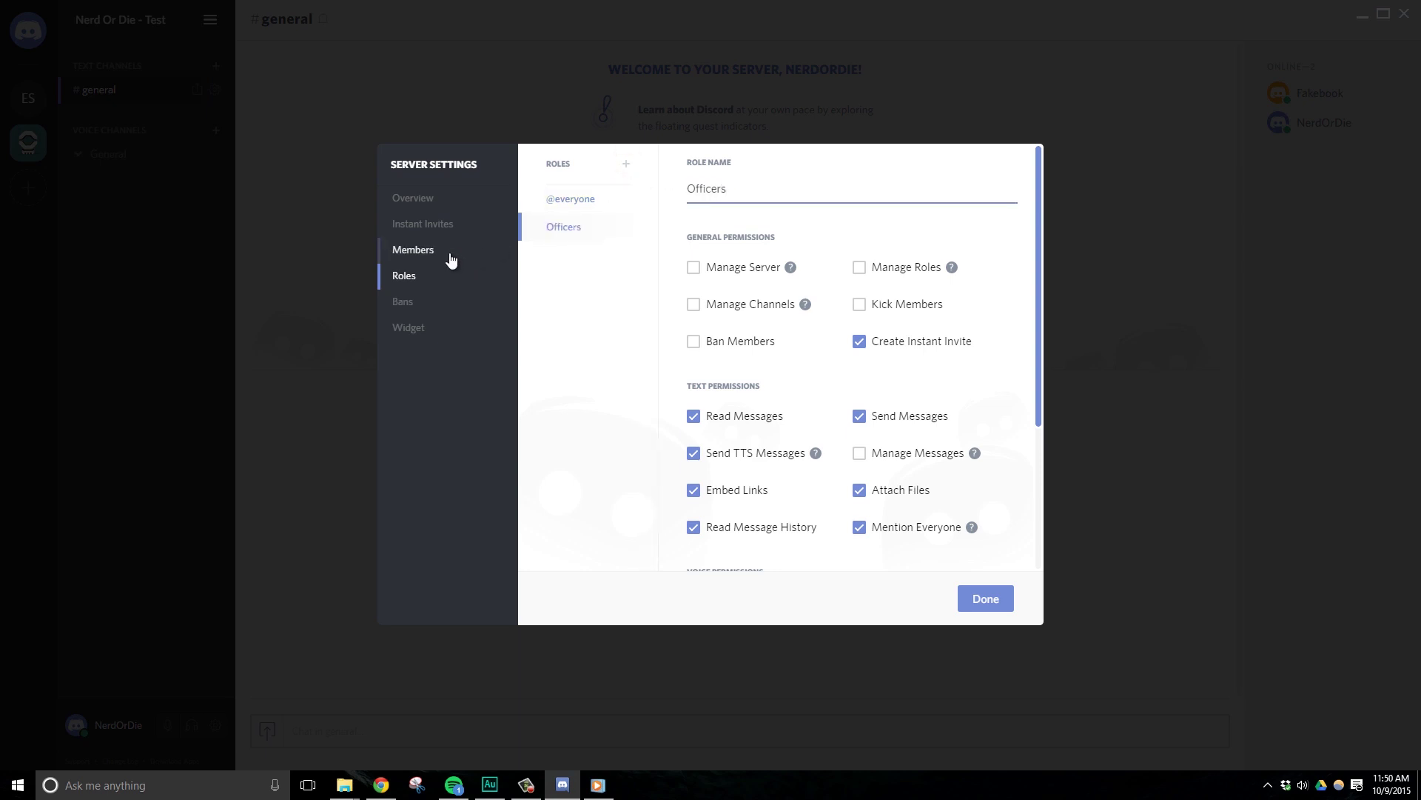
click(452, 254)
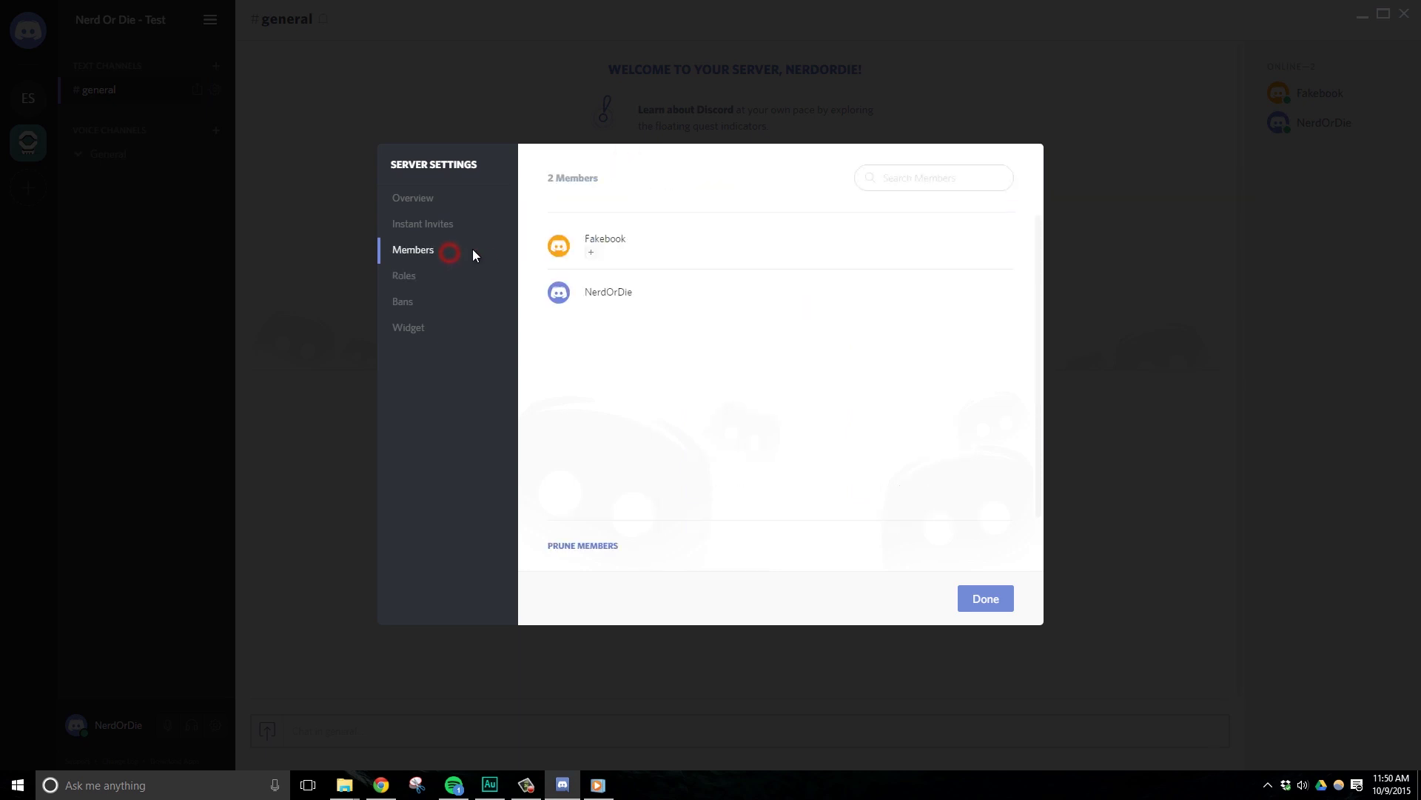
click(589, 254)
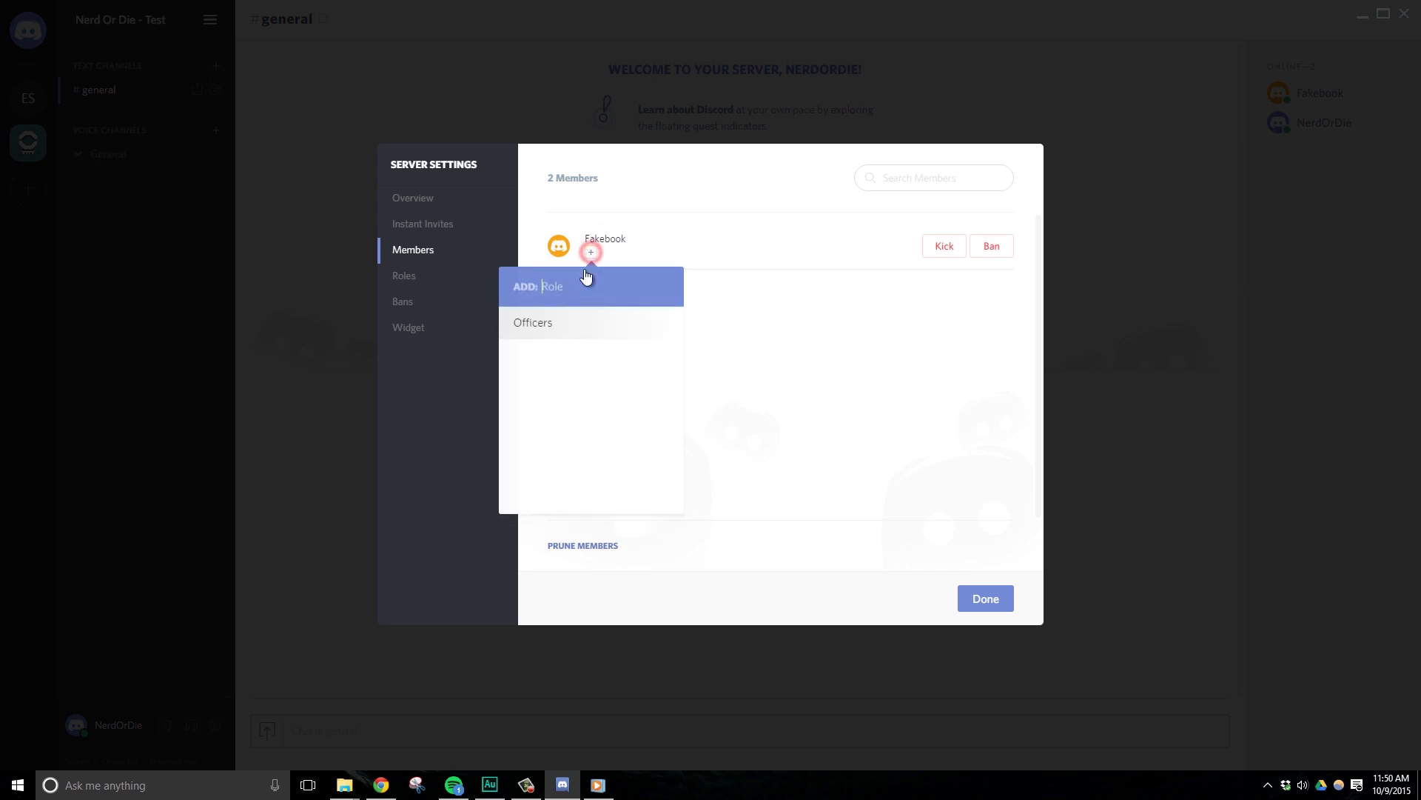
click(551, 327)
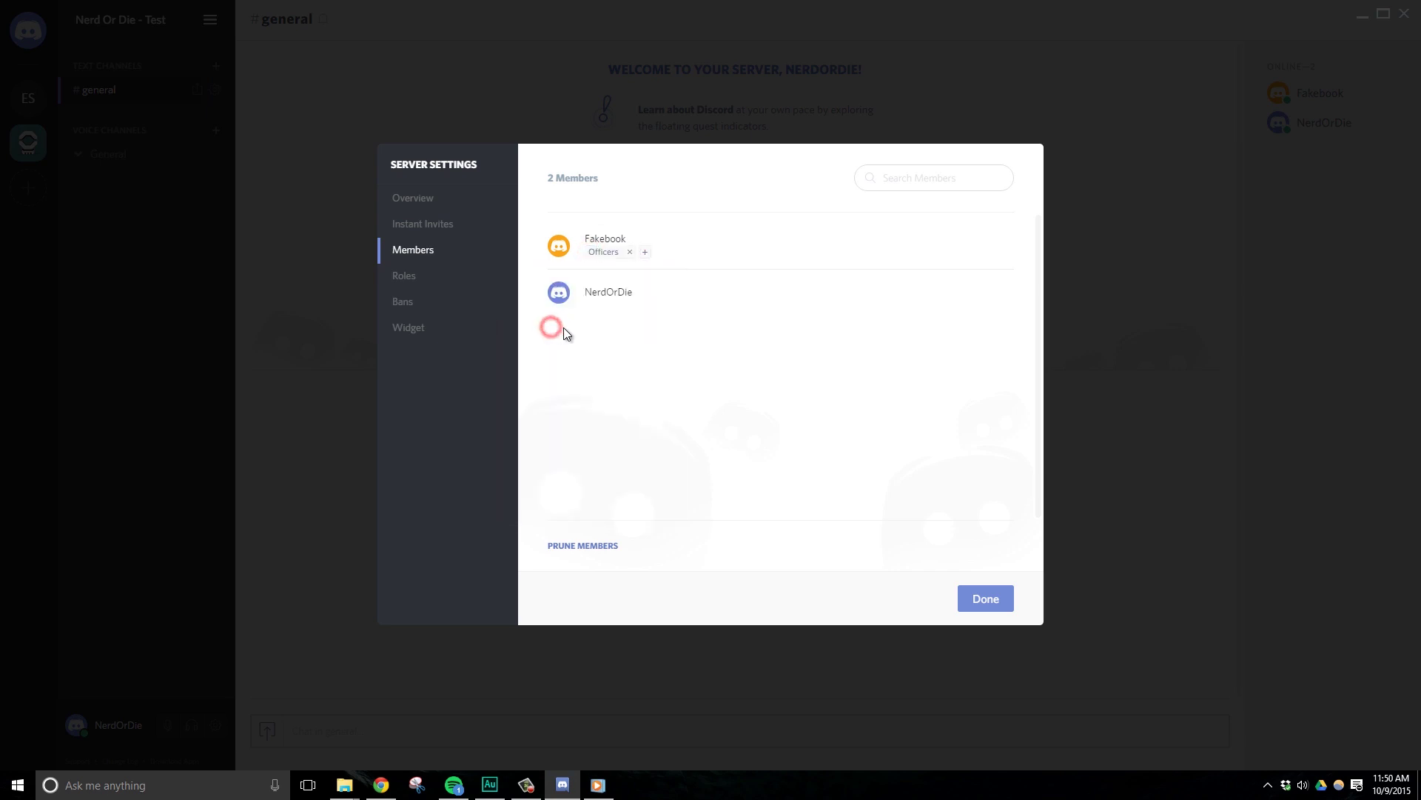
click(402, 302)
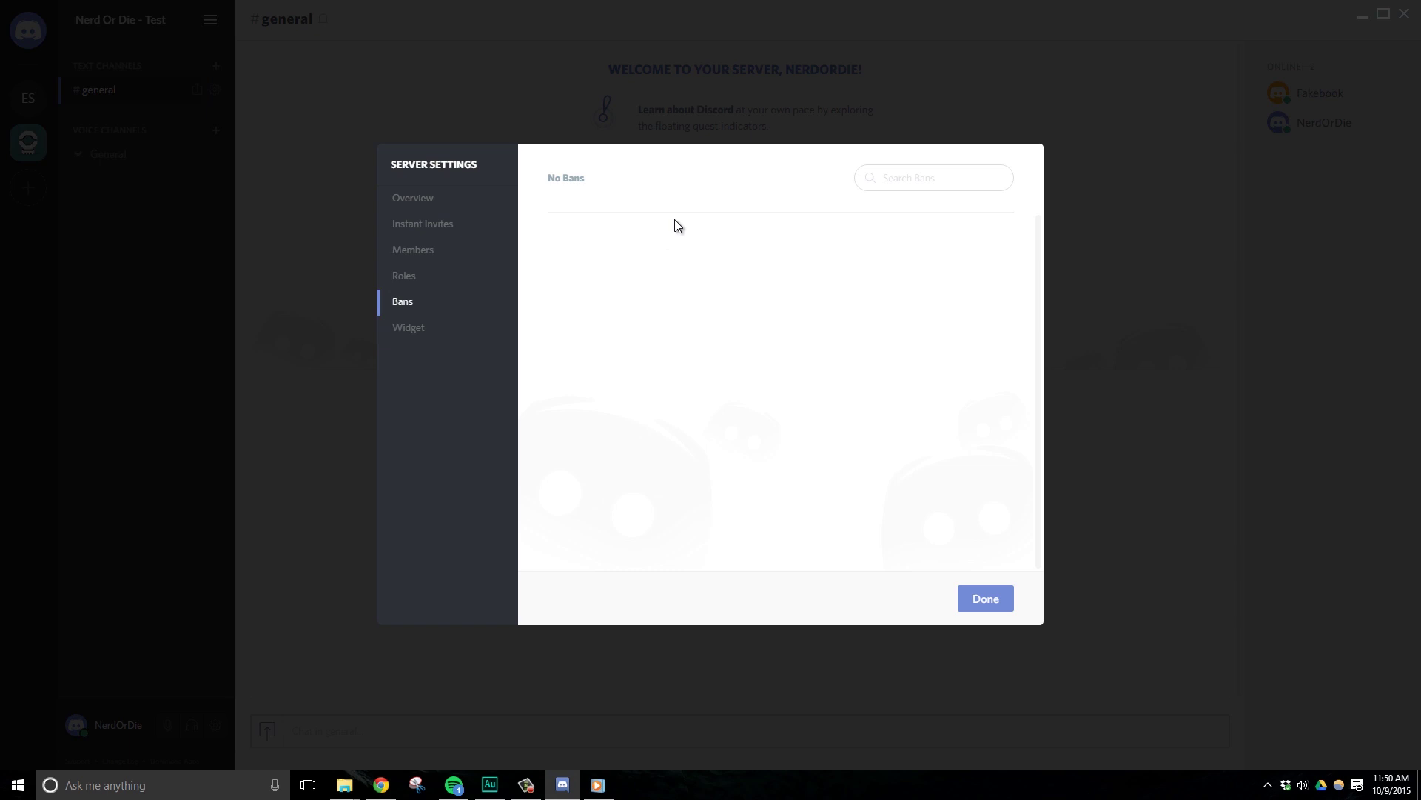
Try the widget's Instant Invite Channel options, choosing No Instant Invite, then #general.
click(946, 176)
click(407, 328)
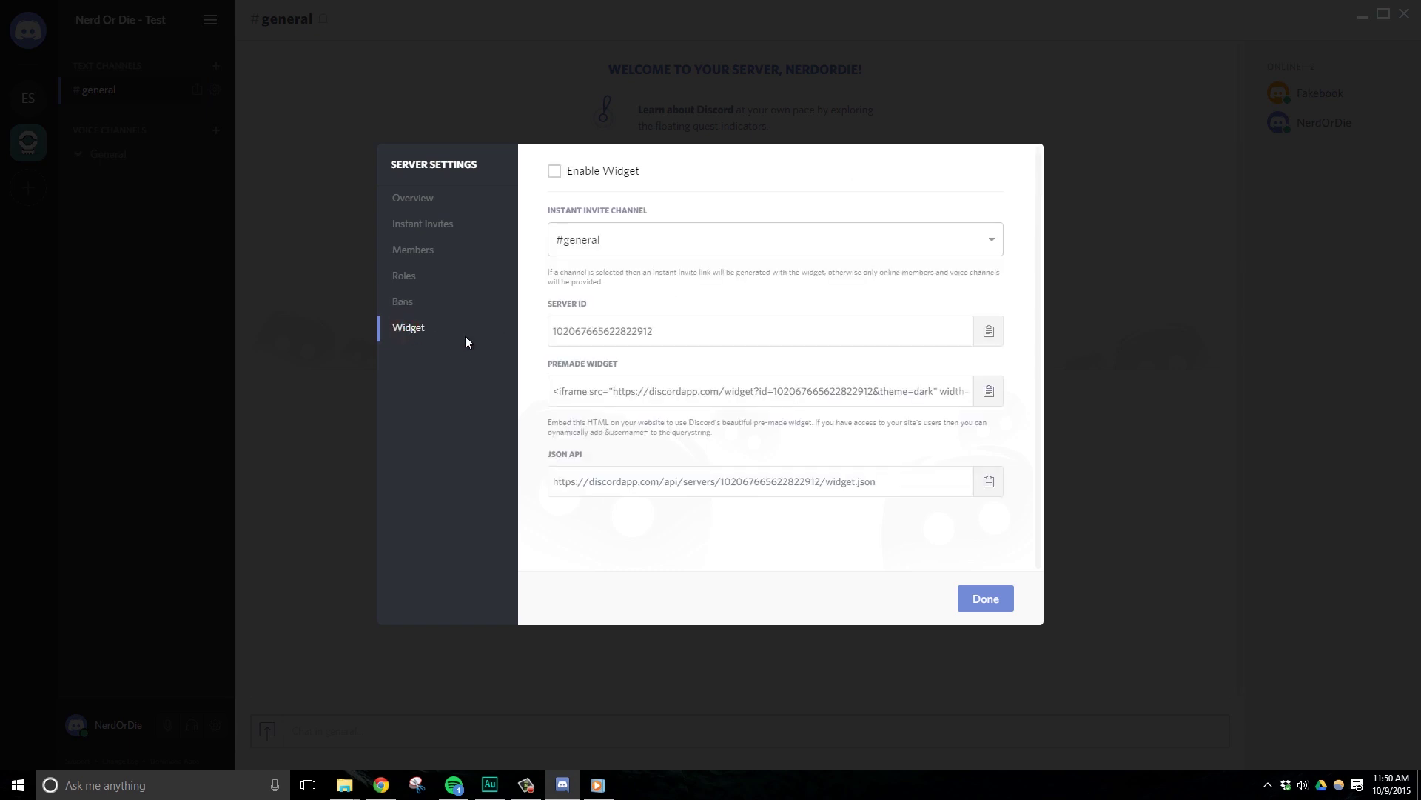
click(727, 240)
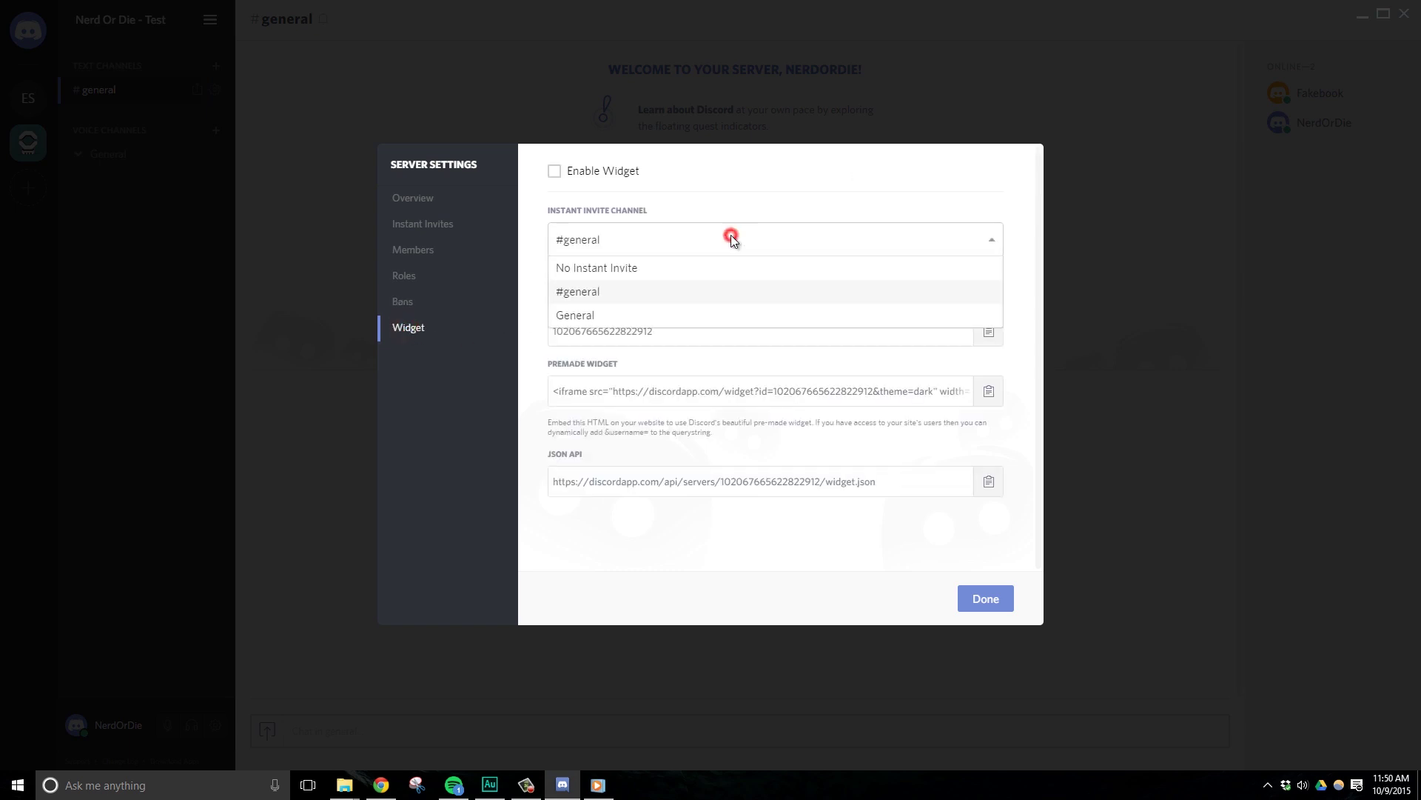
click(681, 270)
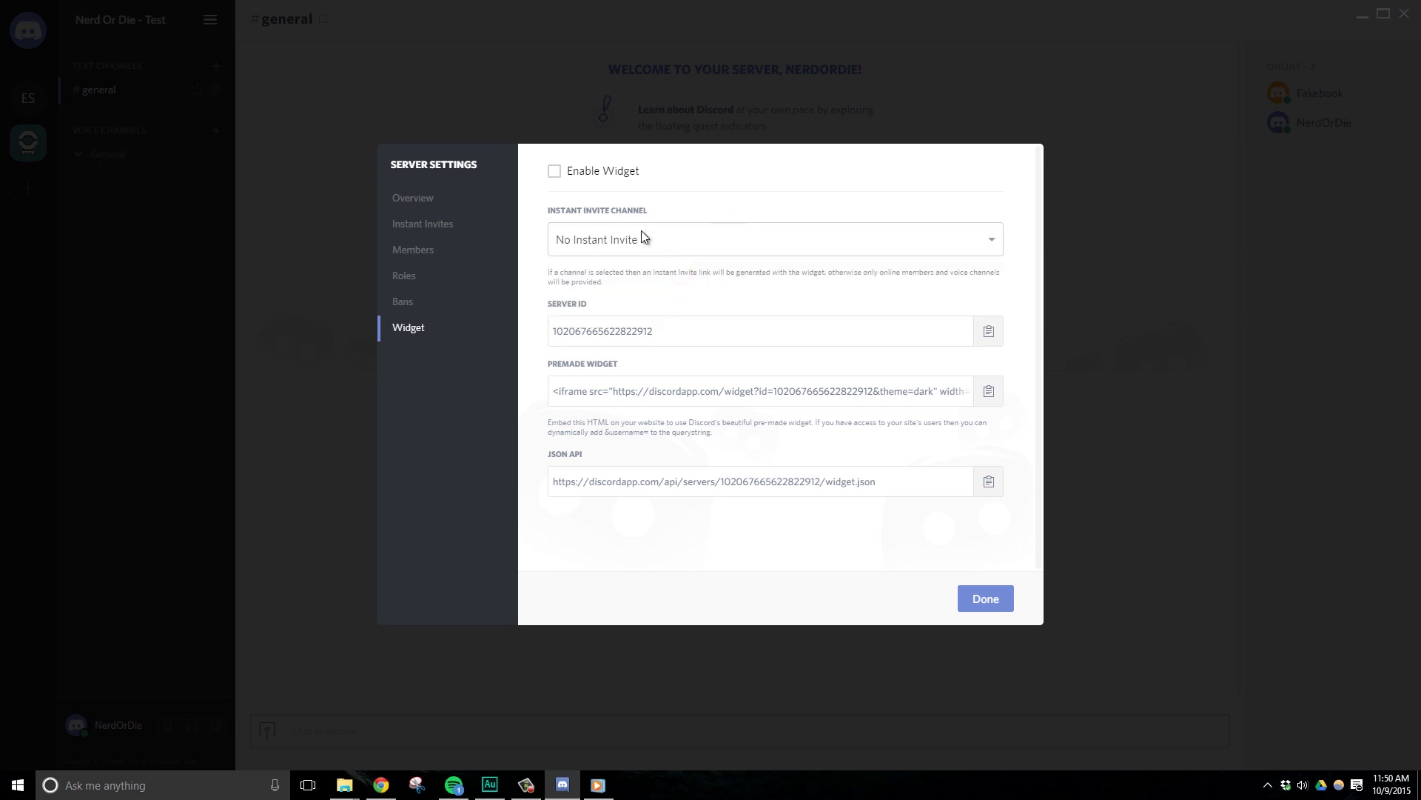
click(590, 241)
click(591, 290)
Toggle the widget on and off, reset its invite channel to No Instant Invite, and close settings.
click(554, 171)
click(632, 246)
click(601, 315)
click(675, 239)
click(622, 269)
click(554, 172)
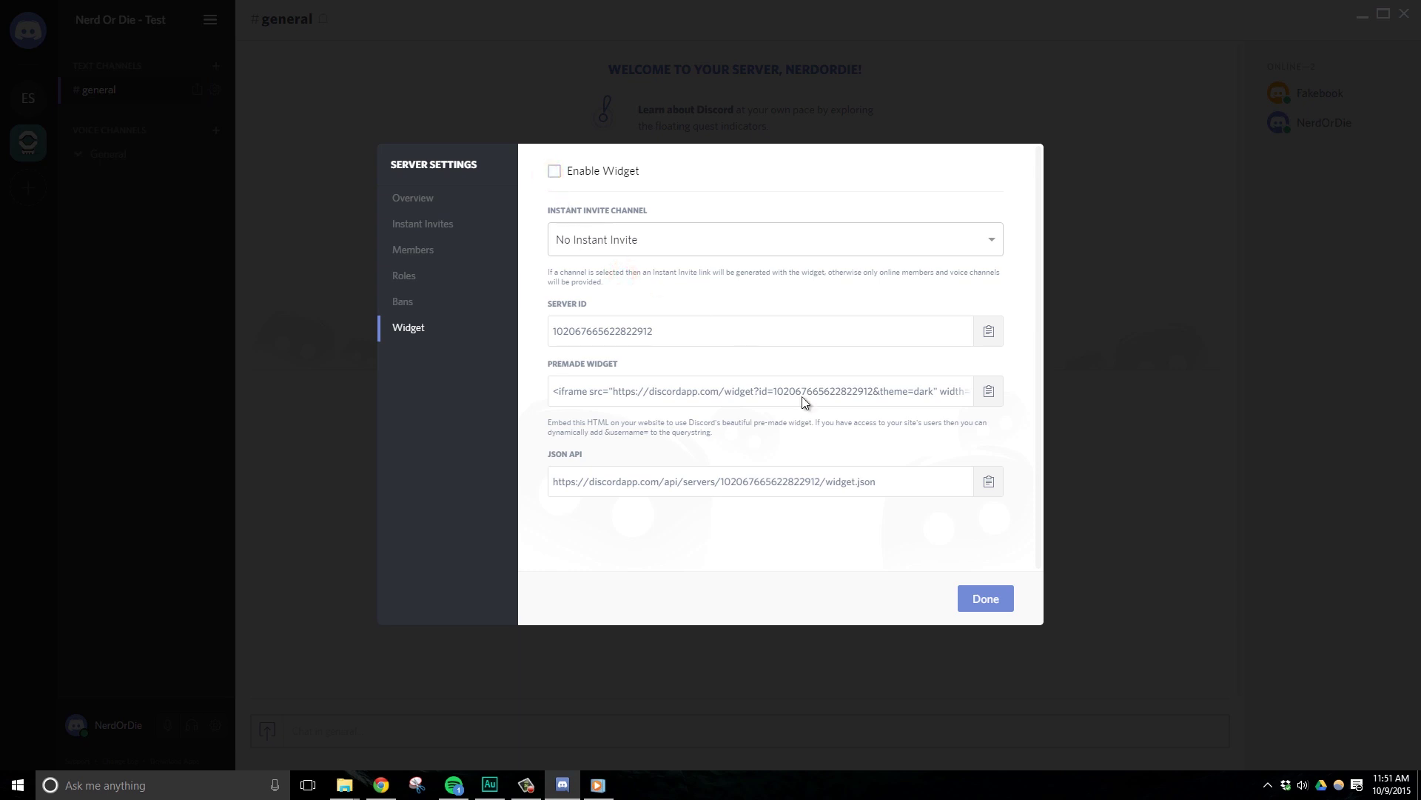
click(970, 597)
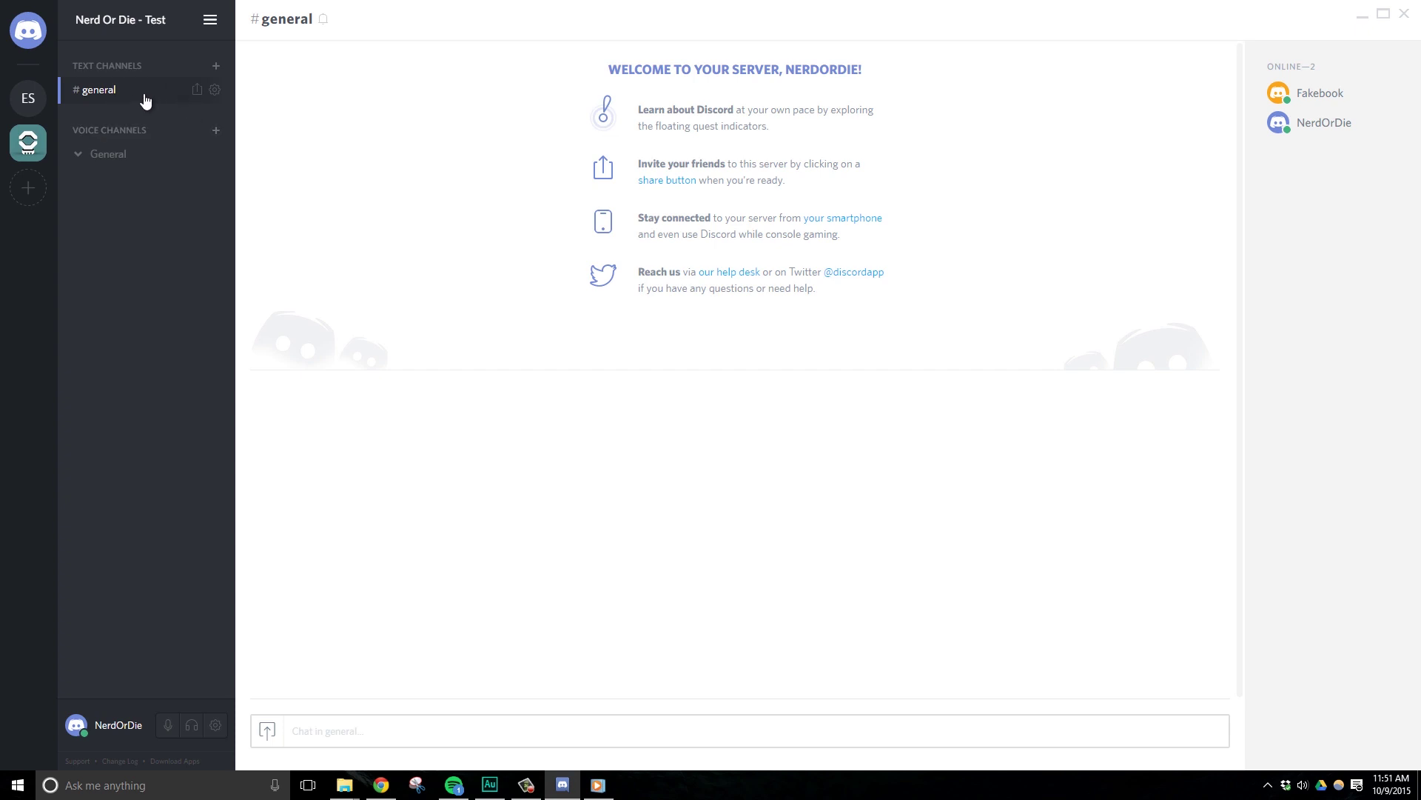
Create the officers-chat text channel and dismiss its invite popup.
click(216, 66)
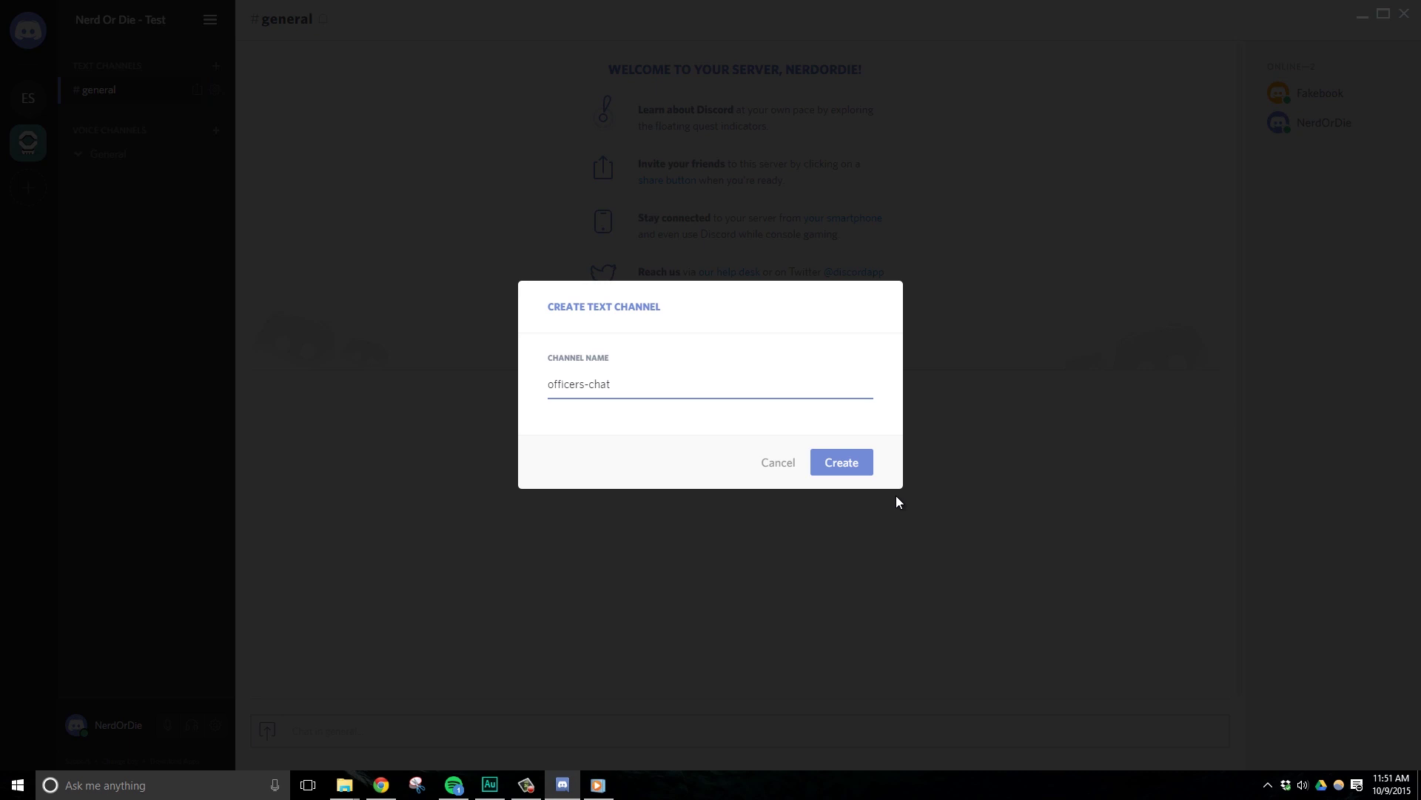
key(Return)
click(168, 126)
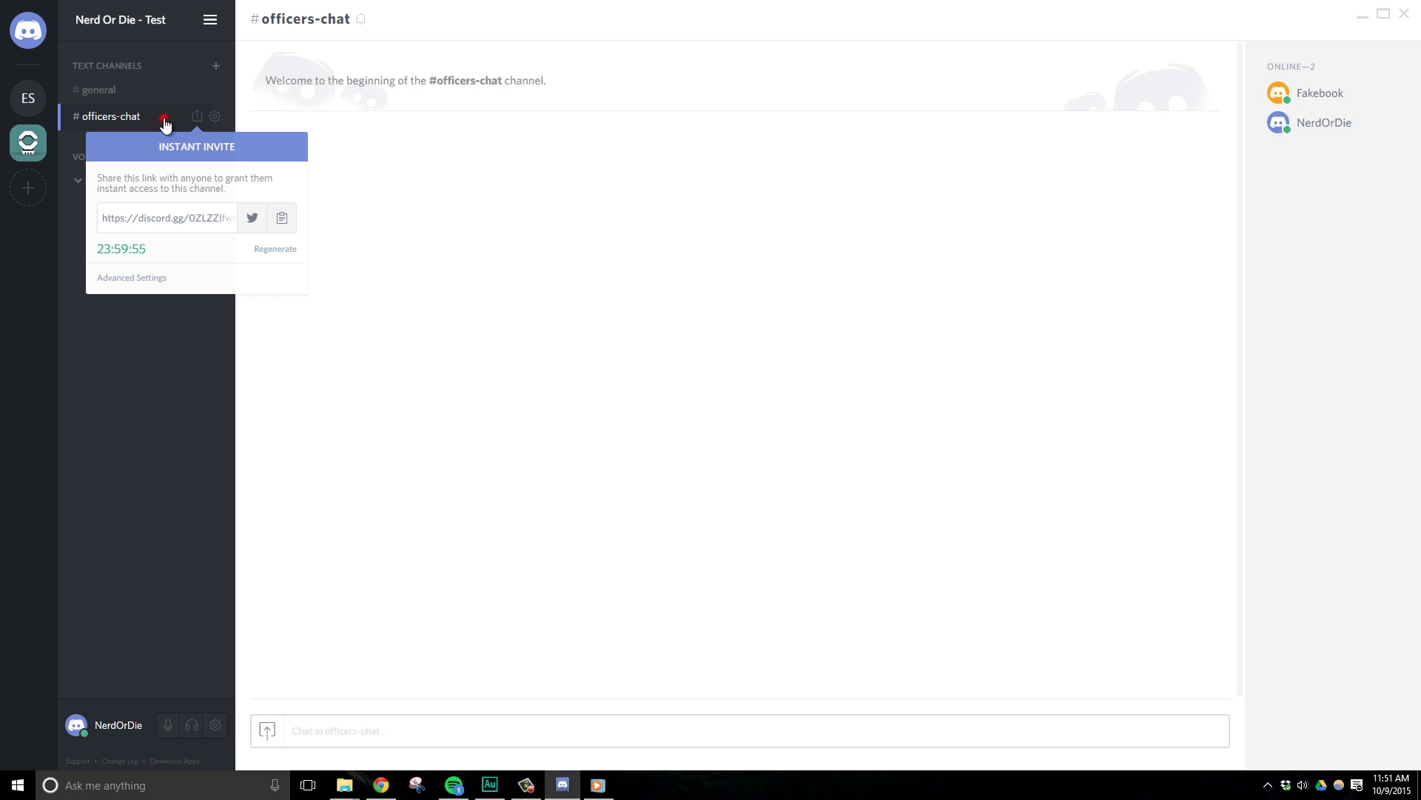
Open officers-chat's channel settings and go to the Permissions page.
click(216, 117)
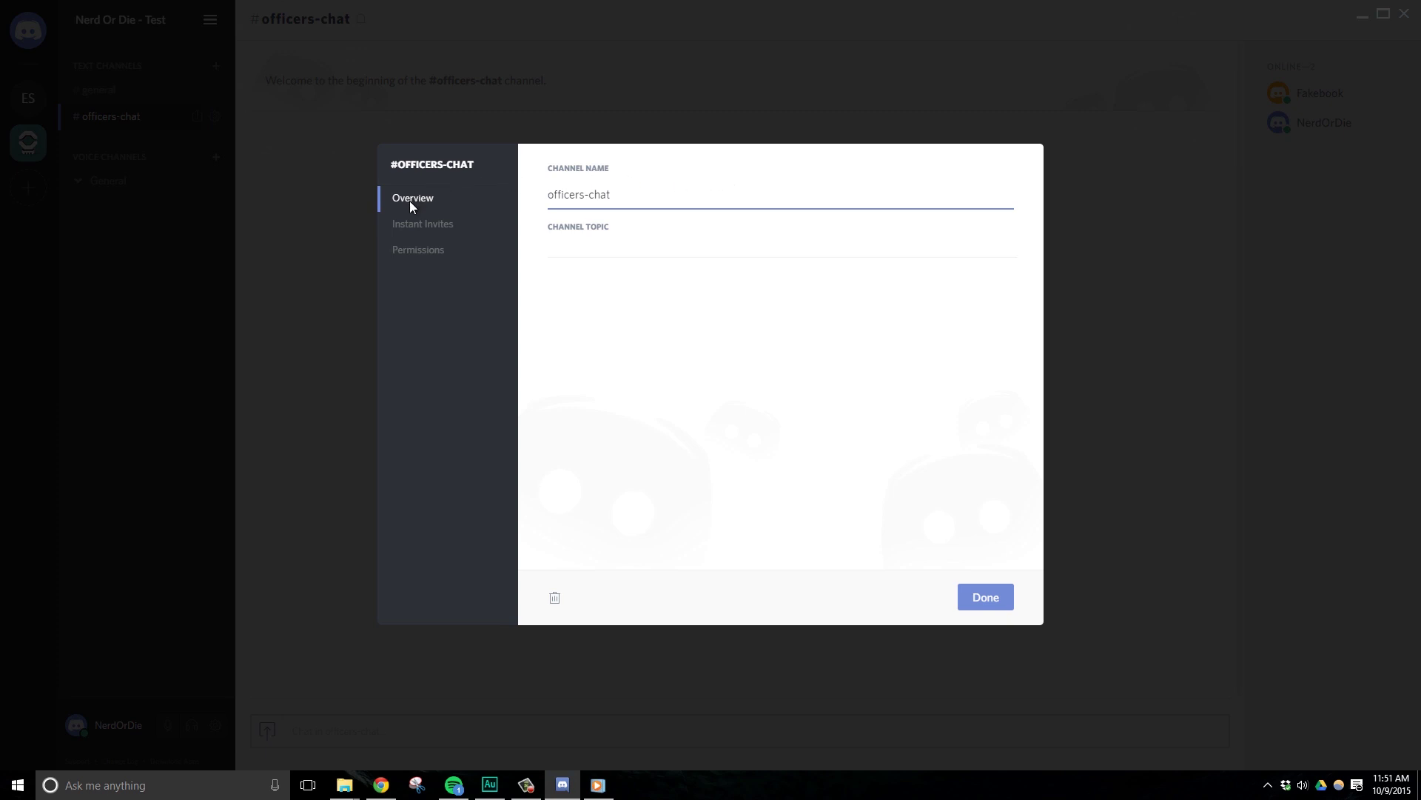
click(607, 245)
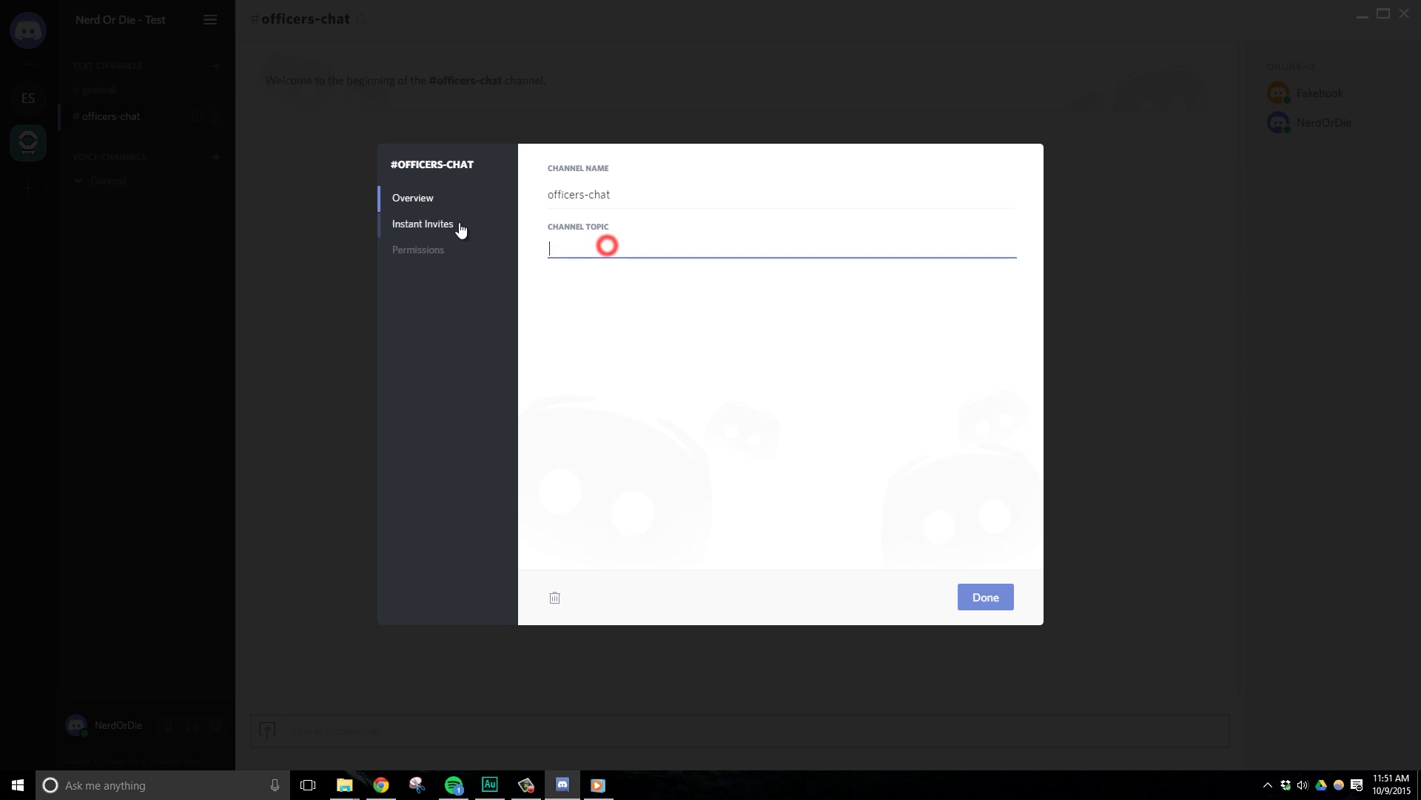
click(443, 224)
mouse_move(914, 233)
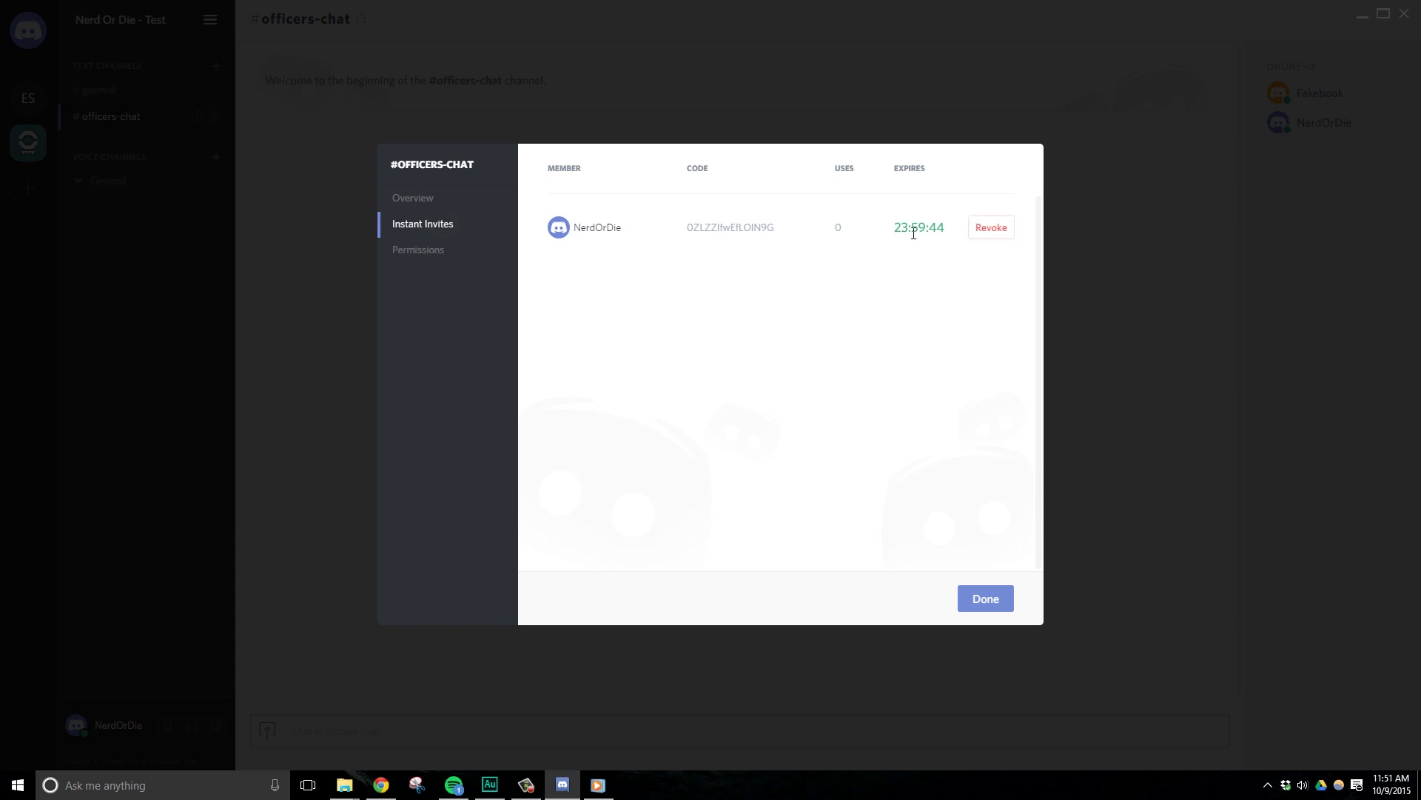
click(409, 249)
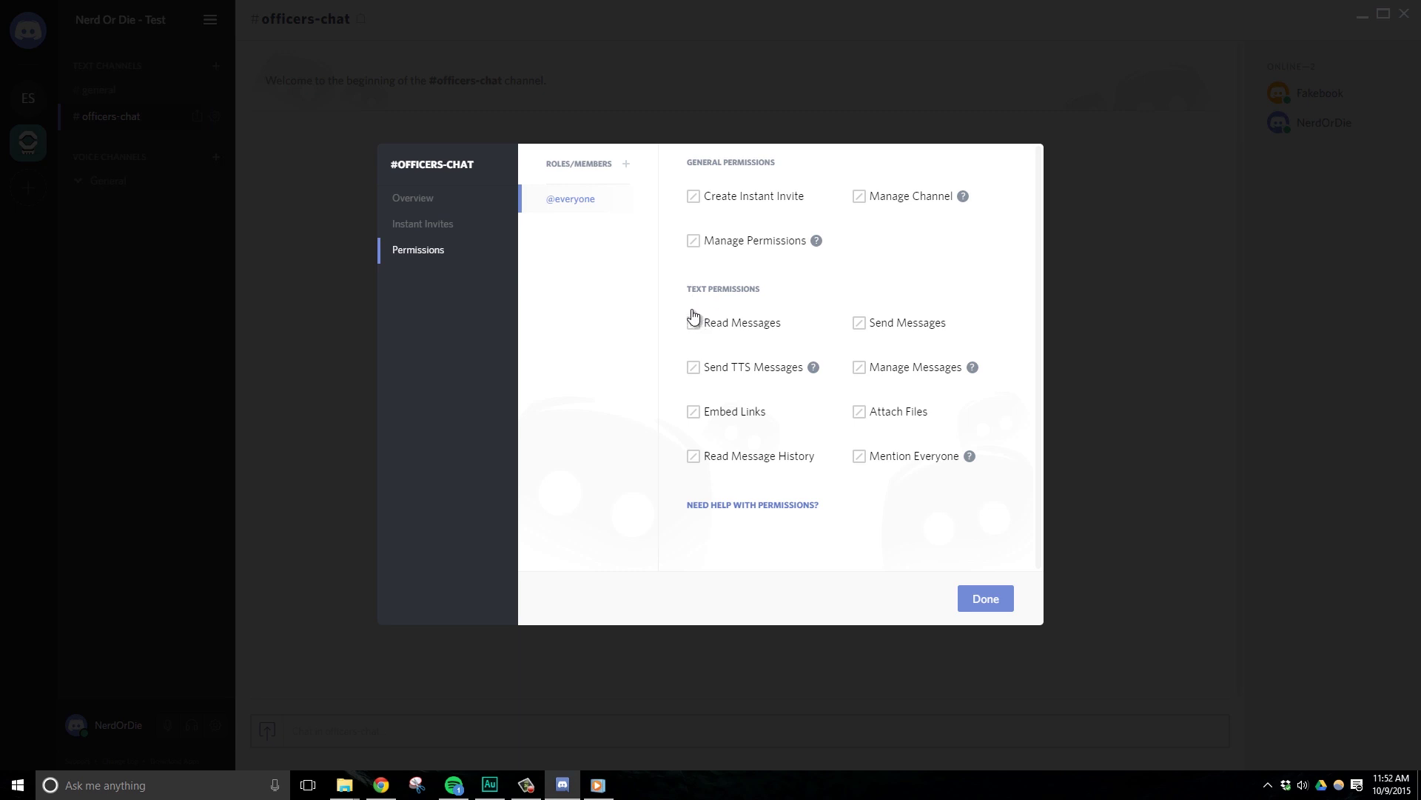
click(615, 208)
click(696, 323)
click(694, 323)
click(693, 324)
click(694, 324)
click(859, 324)
Add the Officers role and allow it Read Messages and Send Messages.
click(627, 164)
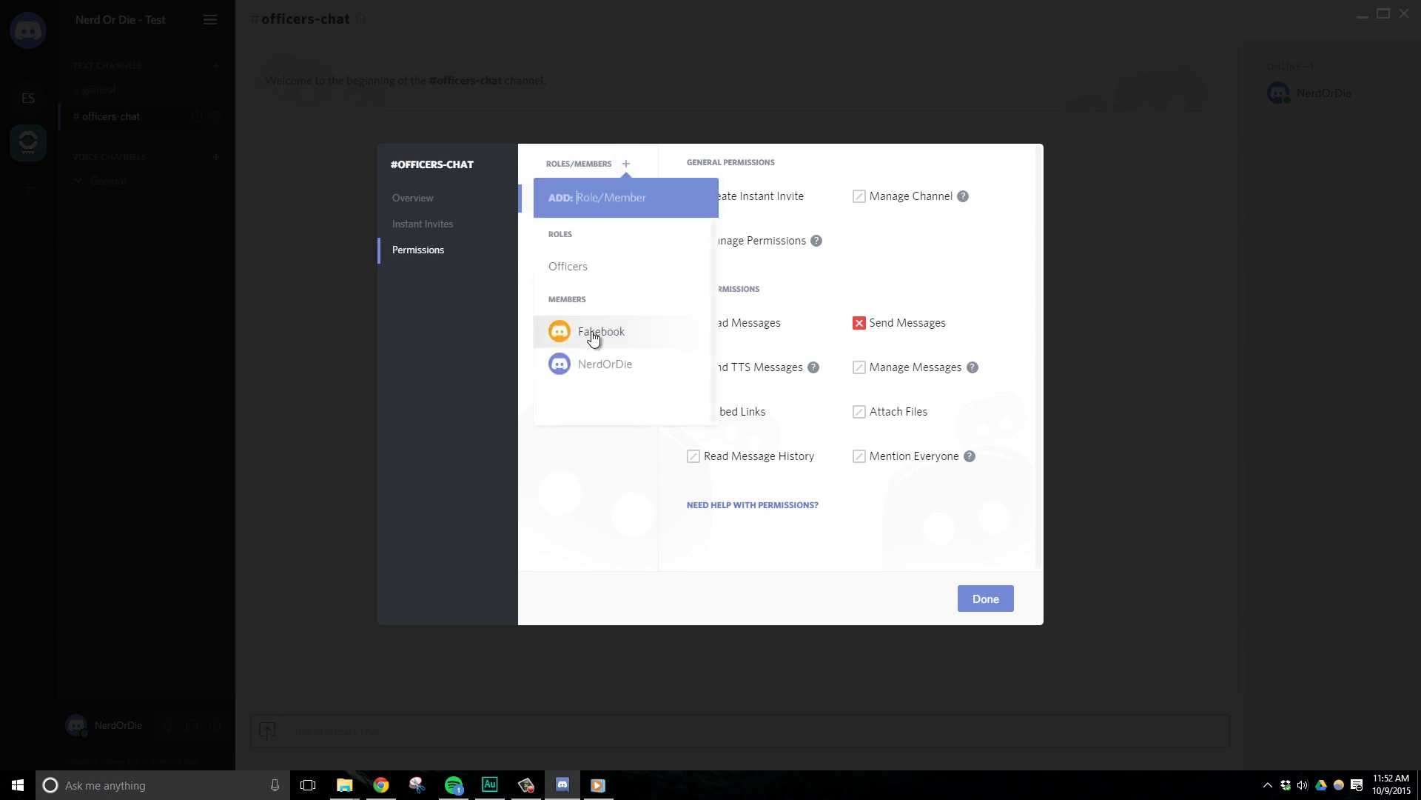
click(600, 279)
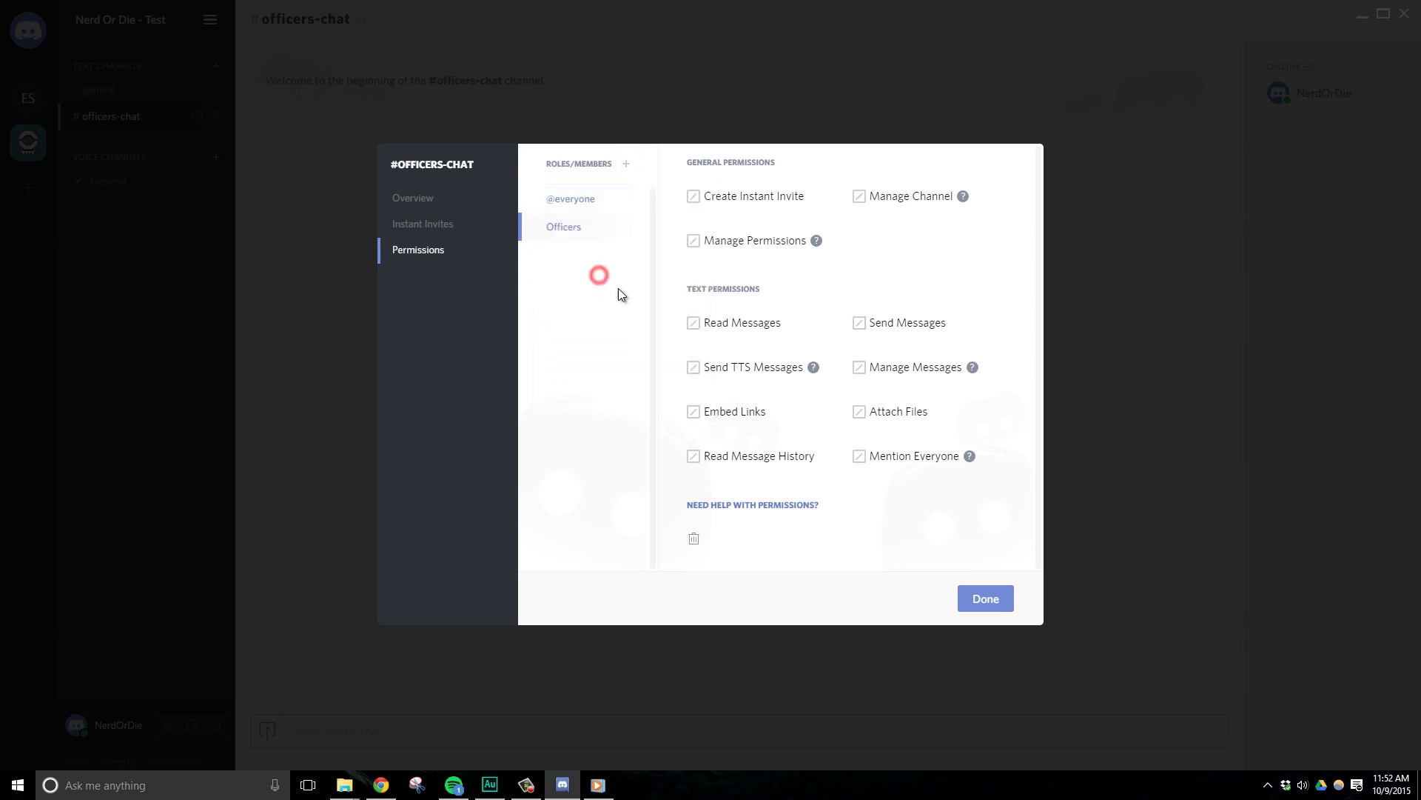
click(709, 327)
click(707, 326)
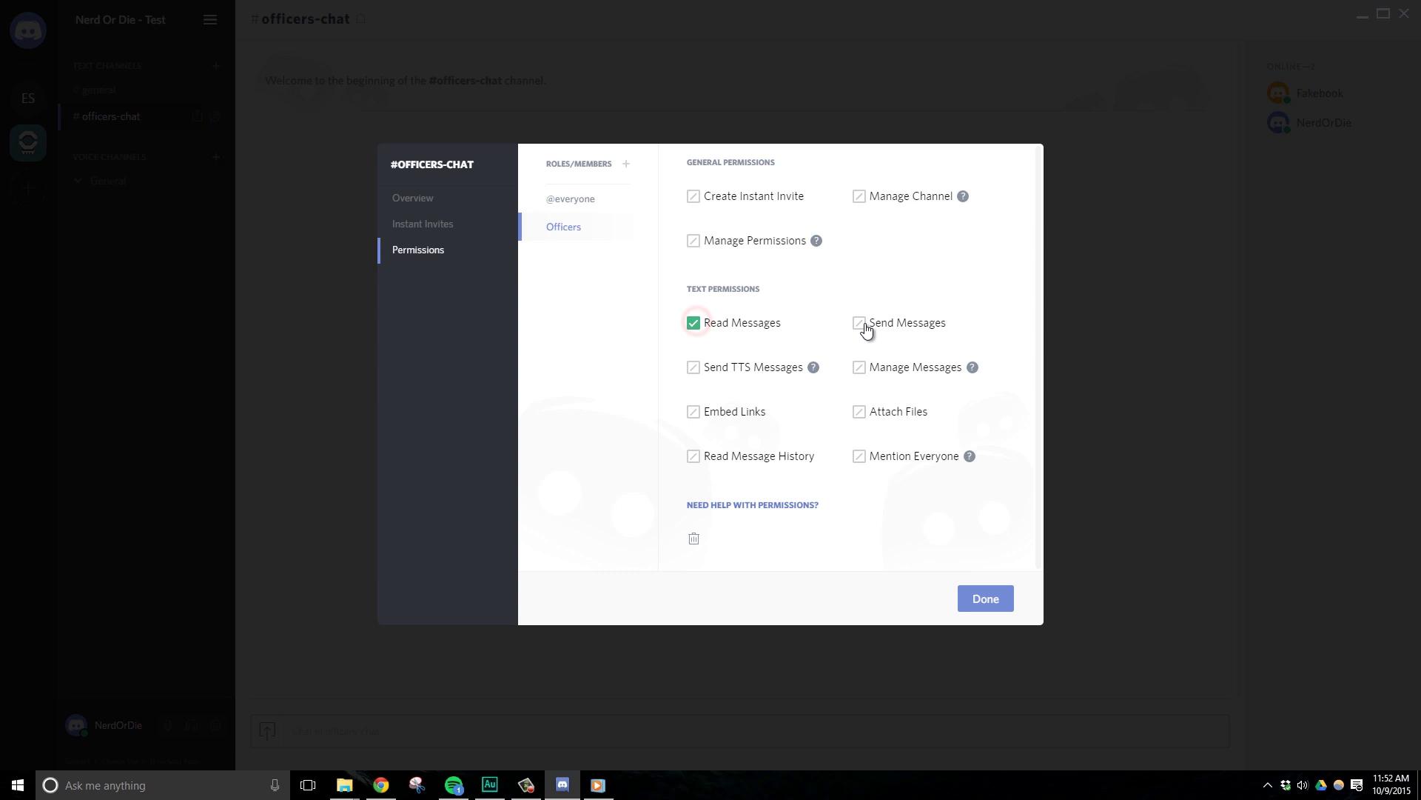
click(860, 327)
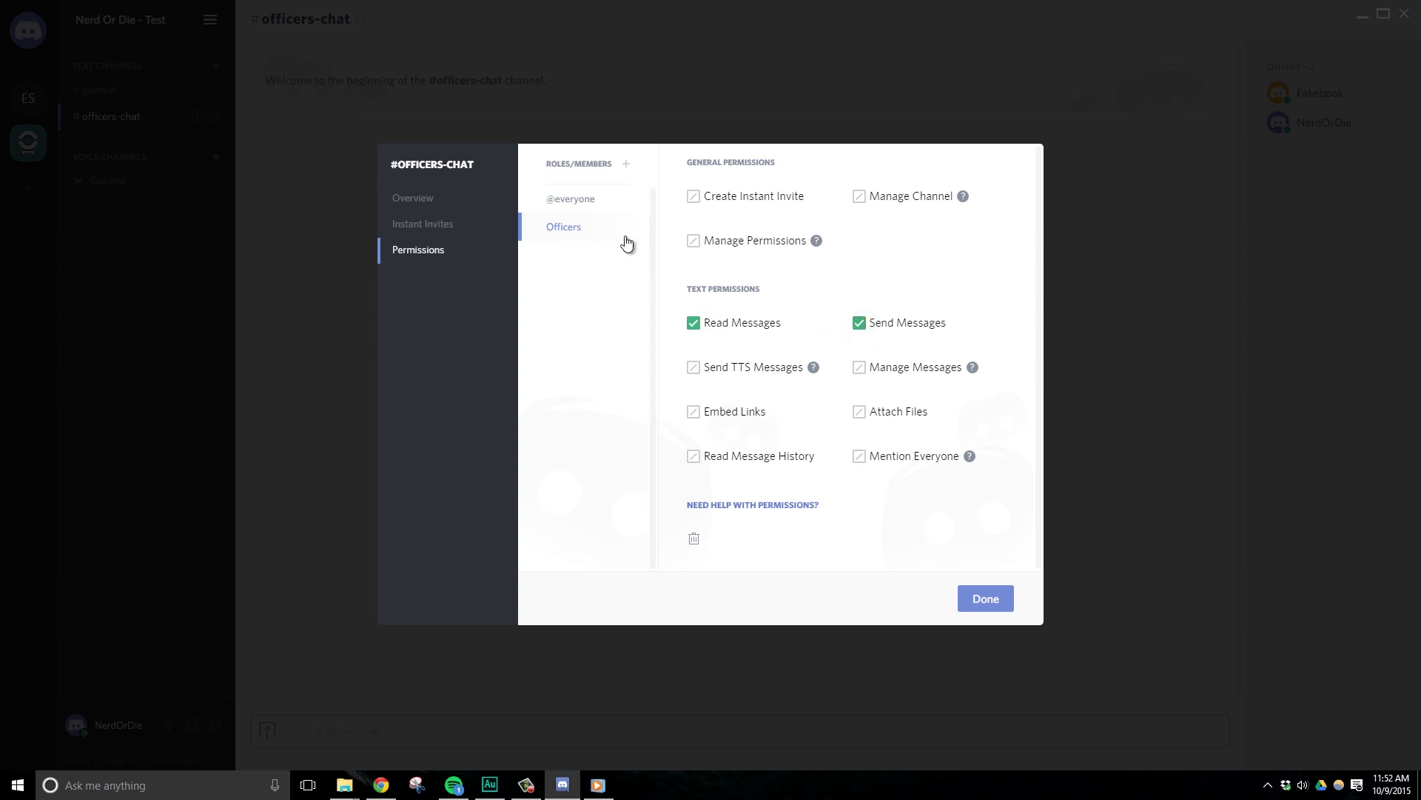
Save officers-chat permissions, then create the officers voice channel and join it.
click(985, 599)
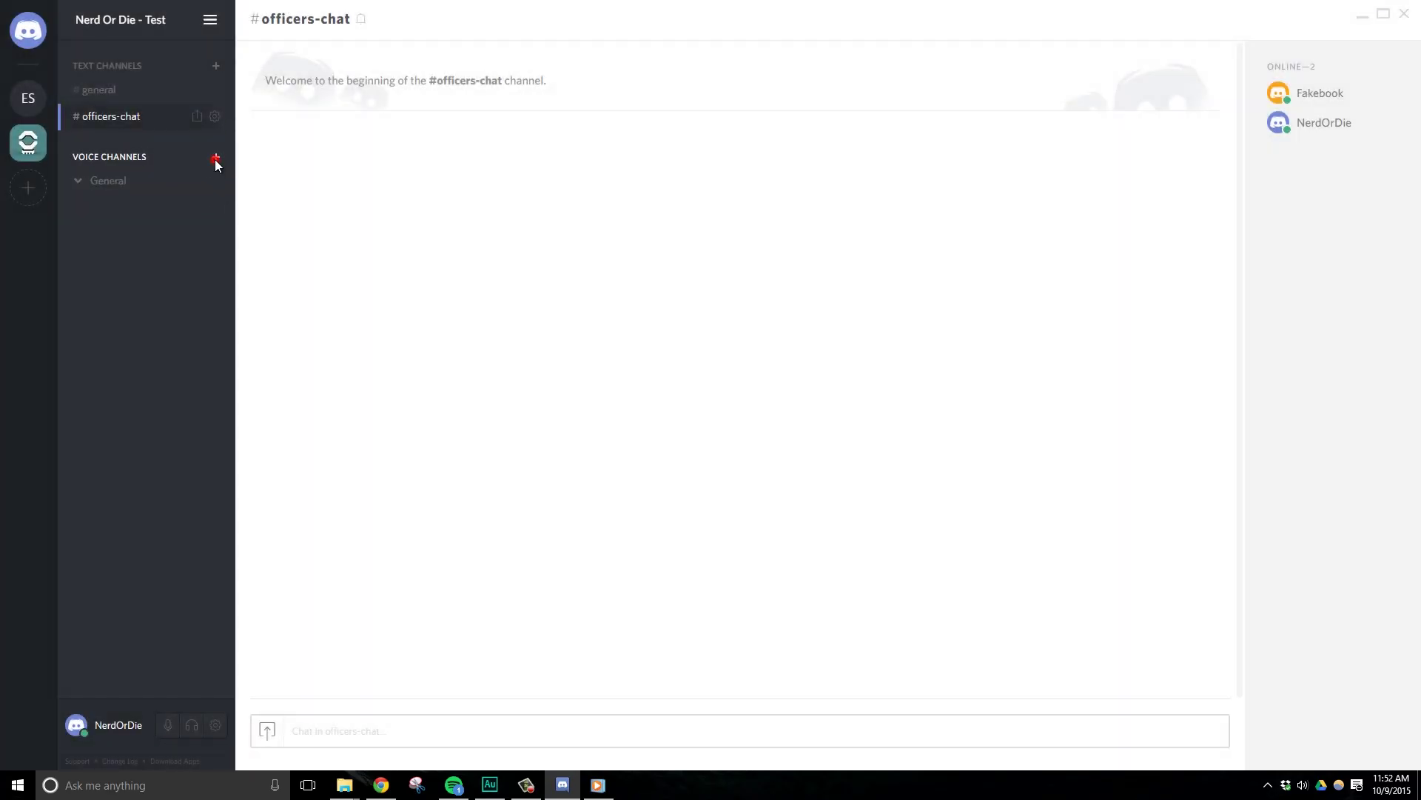
click(215, 158)
text(officers)
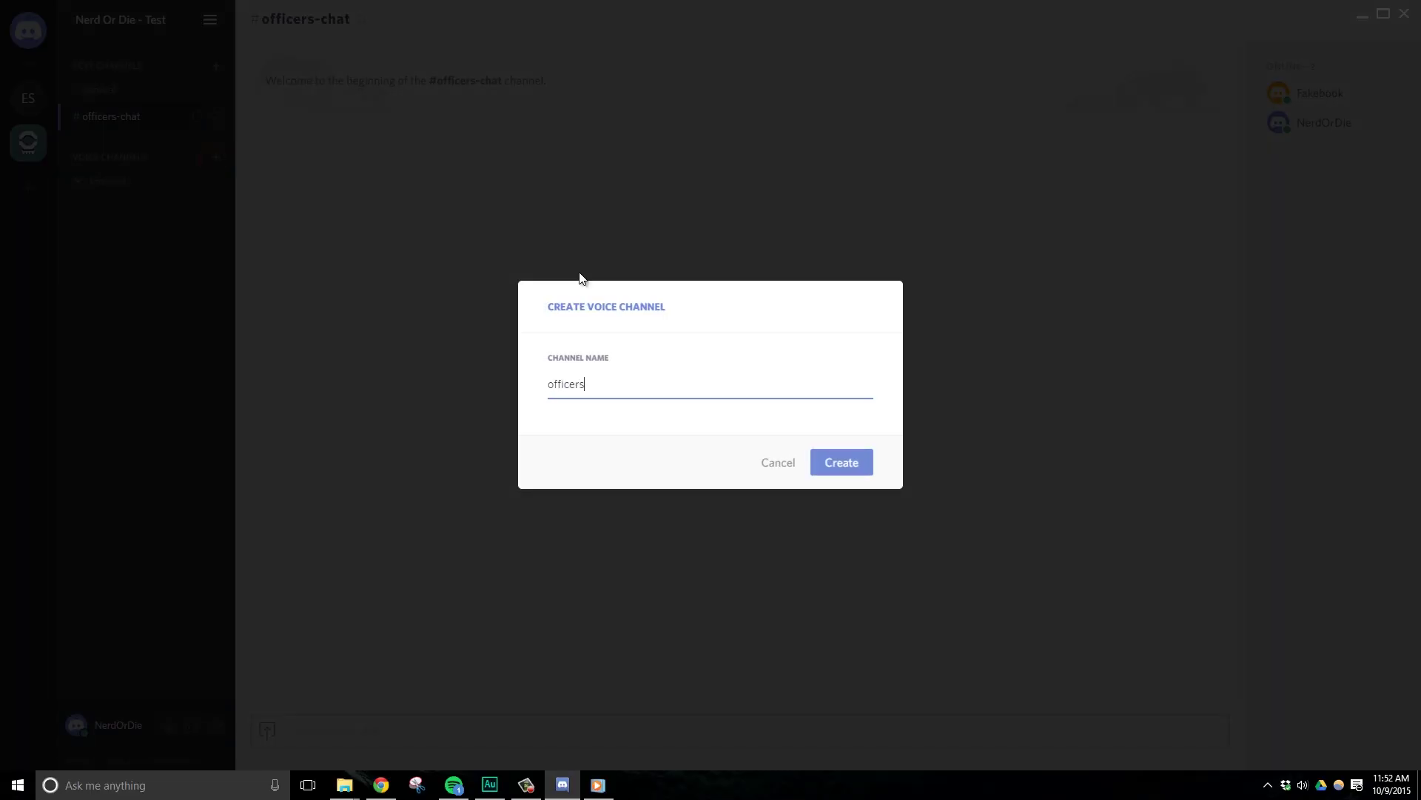
click(855, 468)
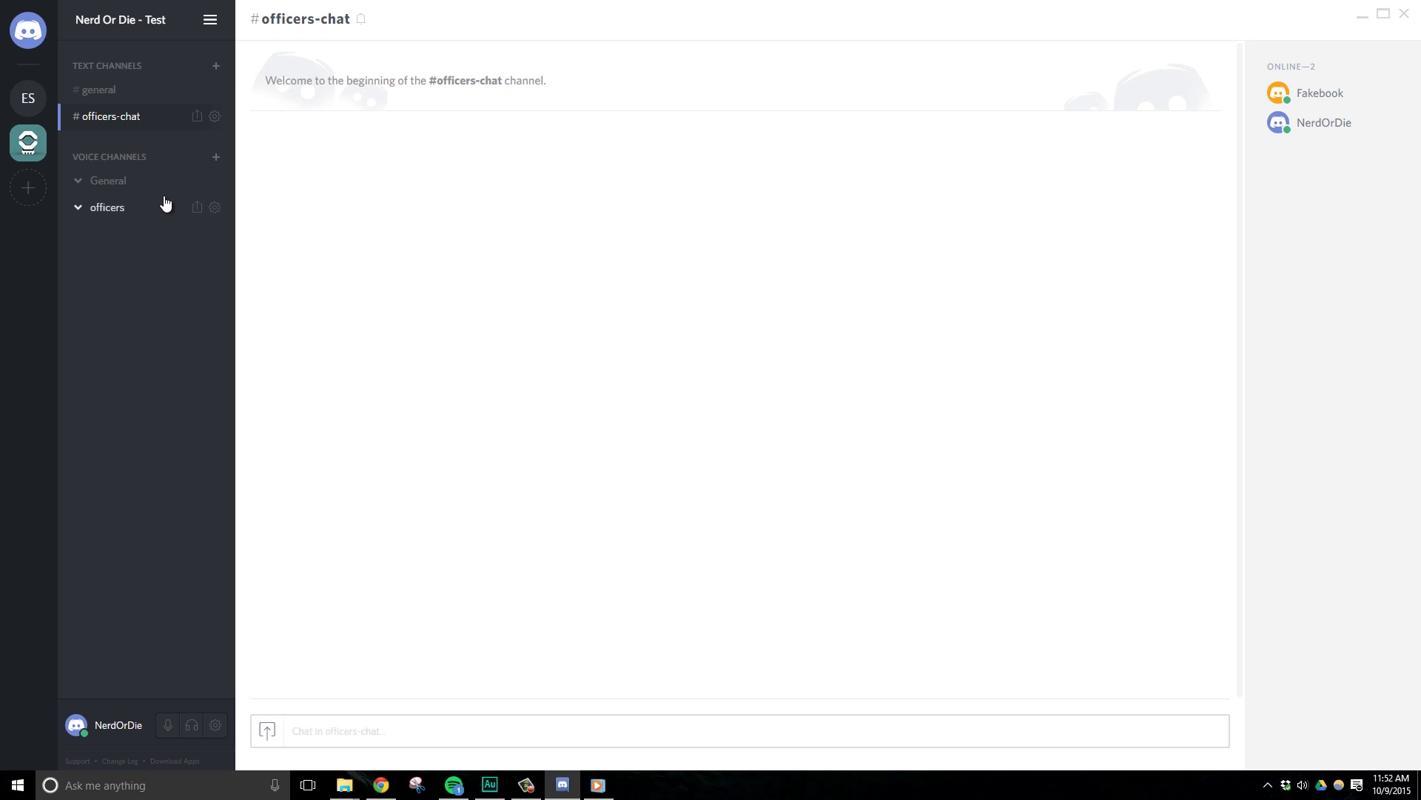
click(134, 206)
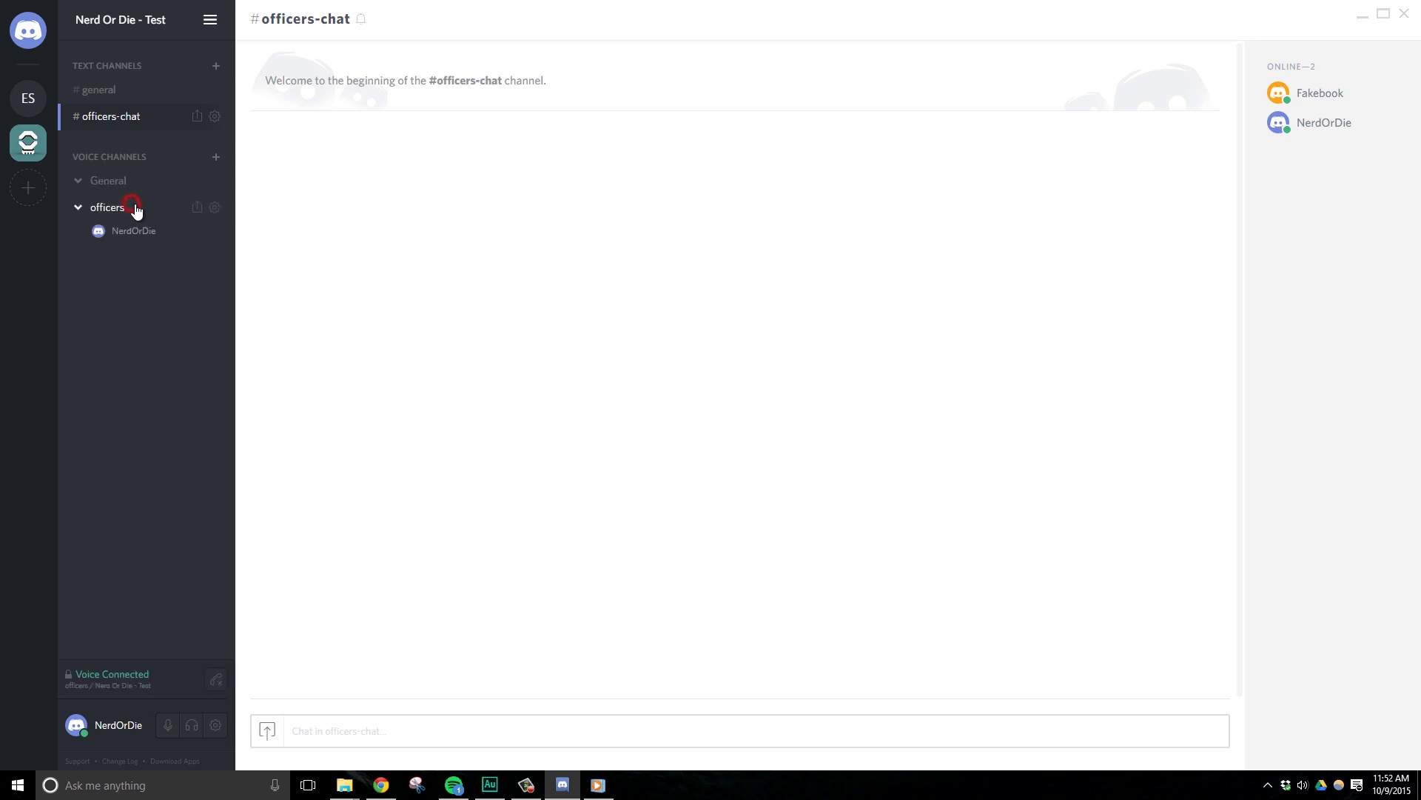
click(213, 208)
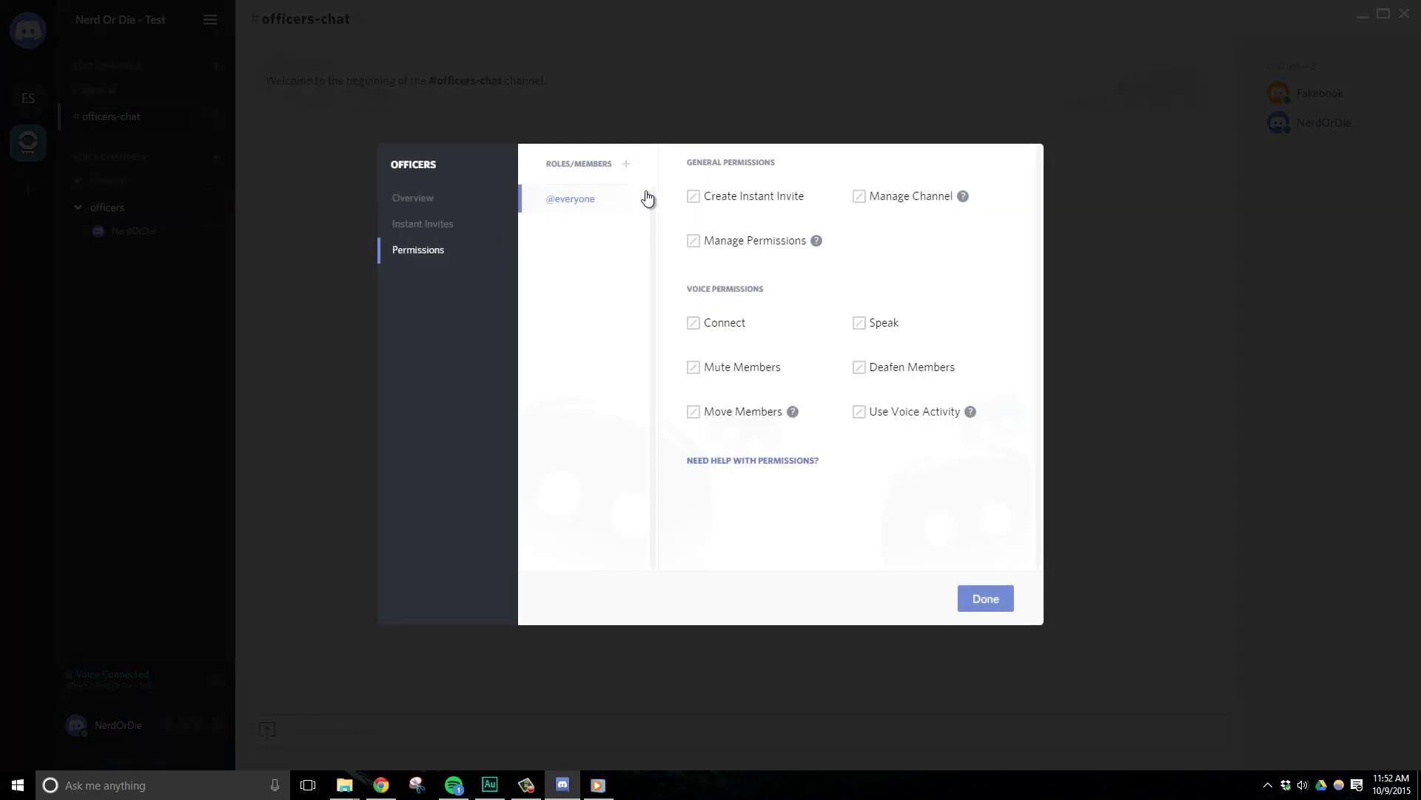
click(694, 324)
click(694, 323)
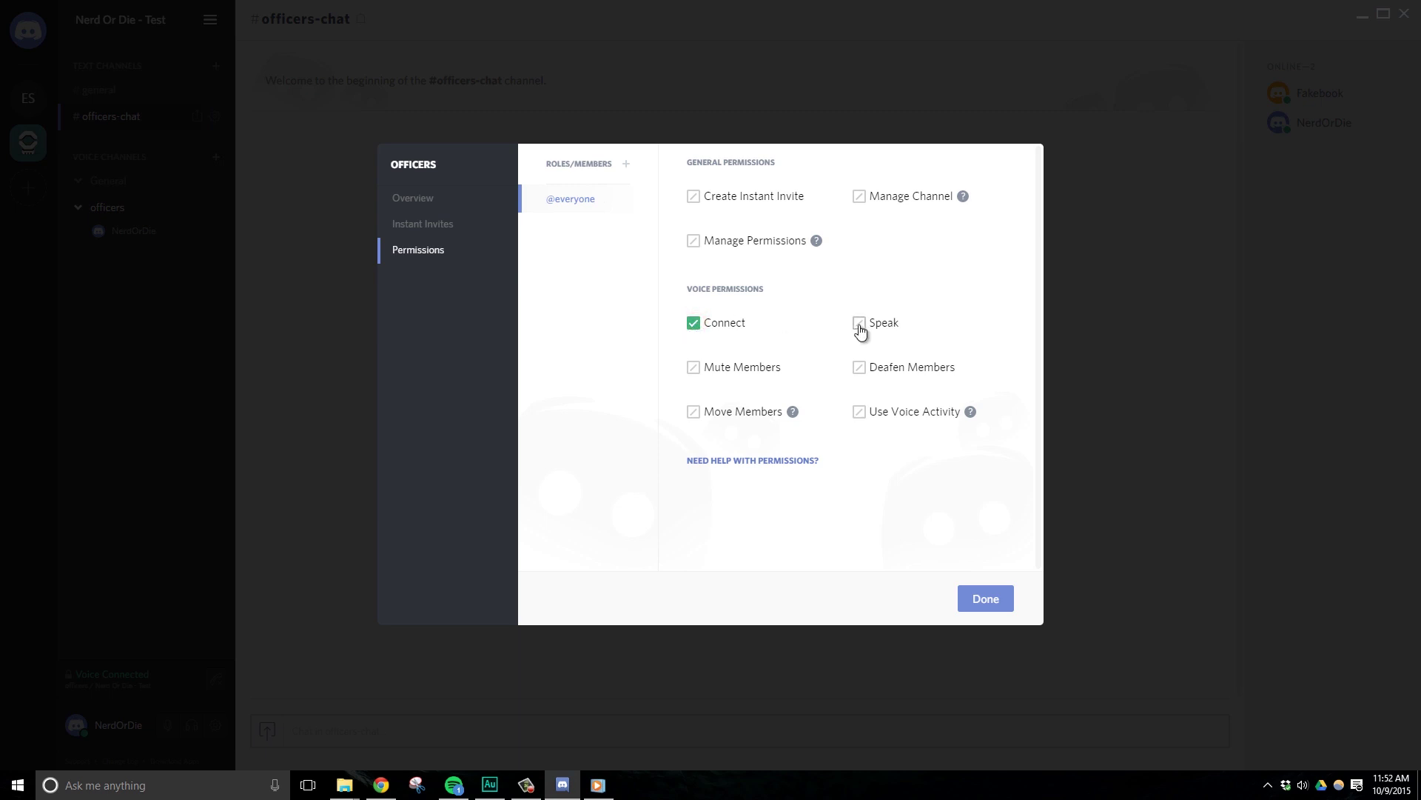
click(859, 324)
click(693, 324)
Add the Officers role, allow it Connect and Speak, and save.
click(628, 165)
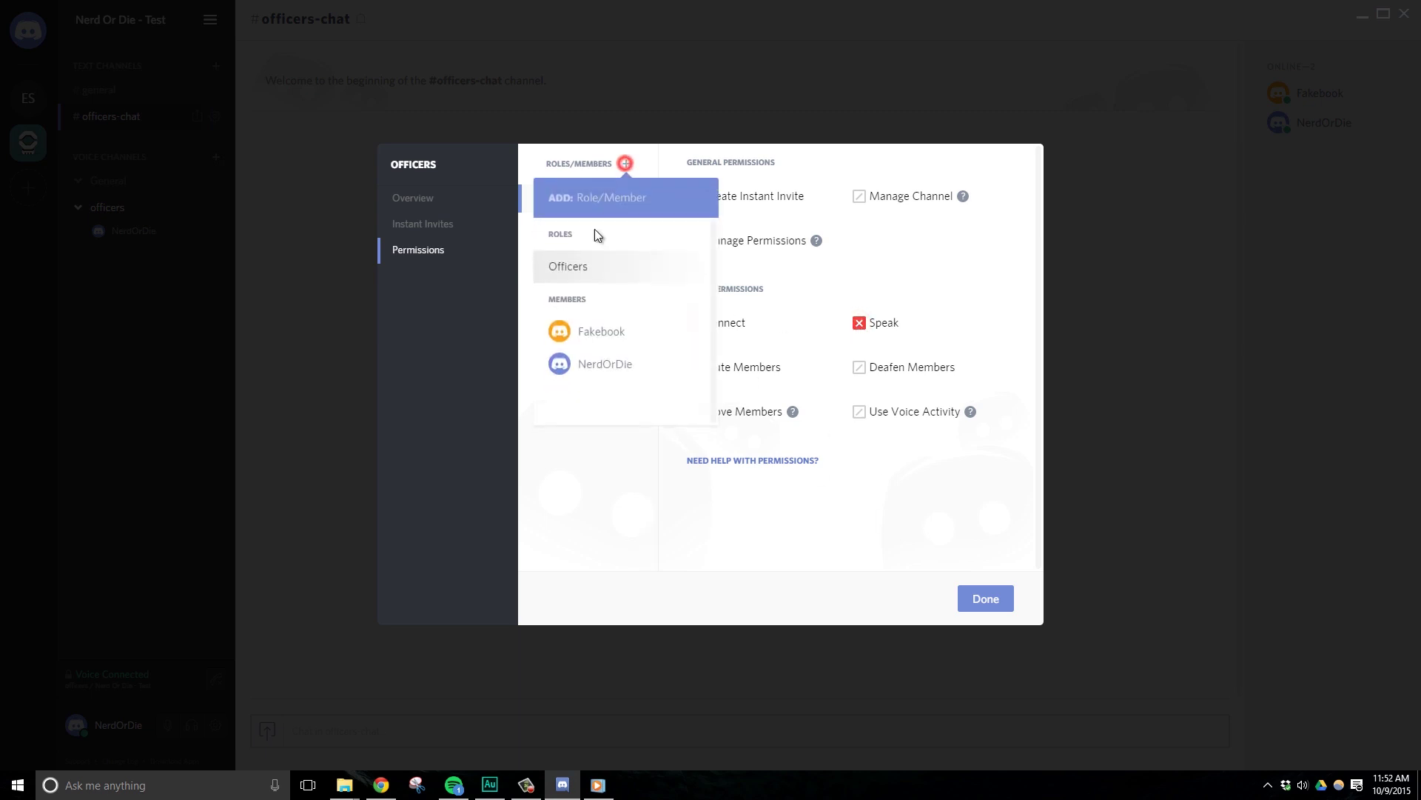
click(580, 268)
click(694, 324)
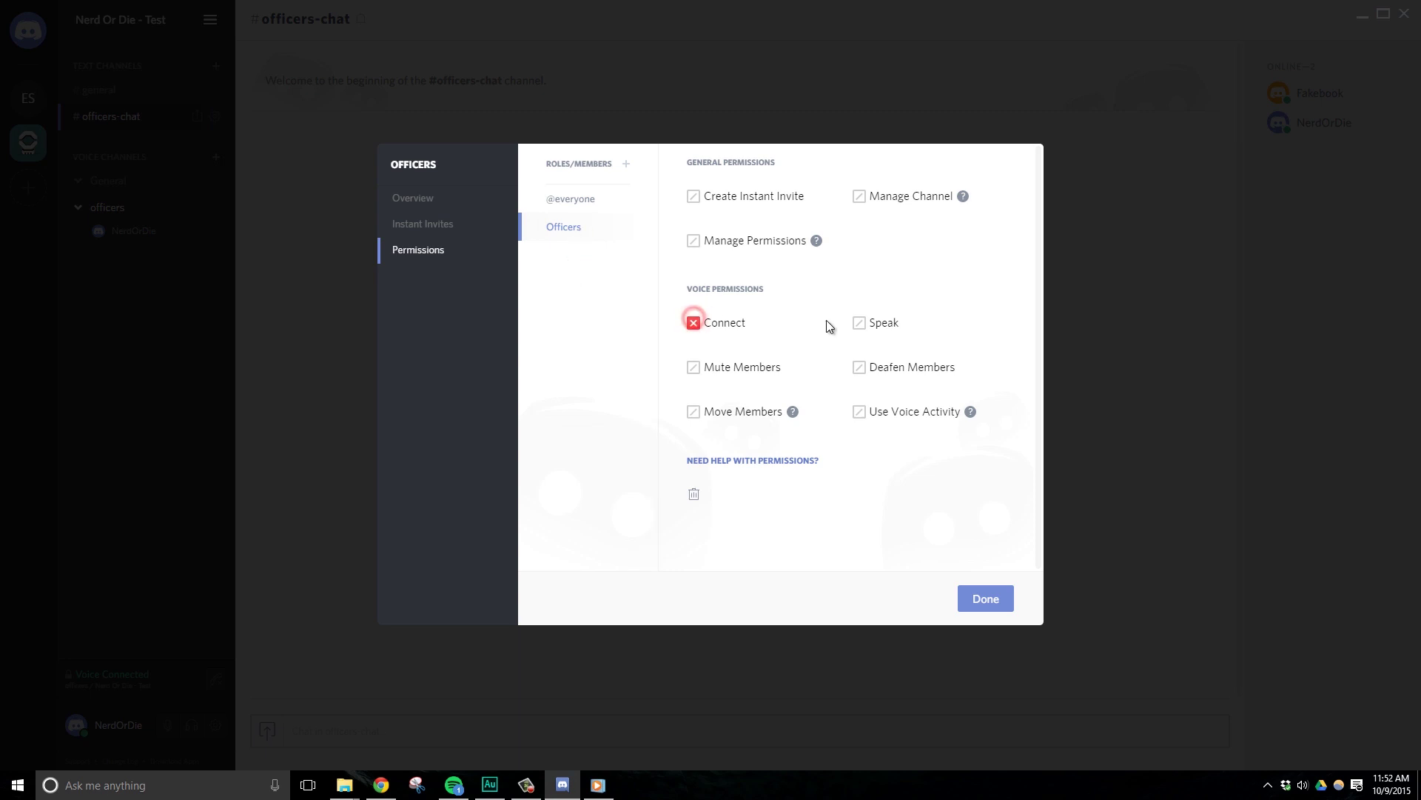
click(858, 324)
click(693, 323)
click(969, 599)
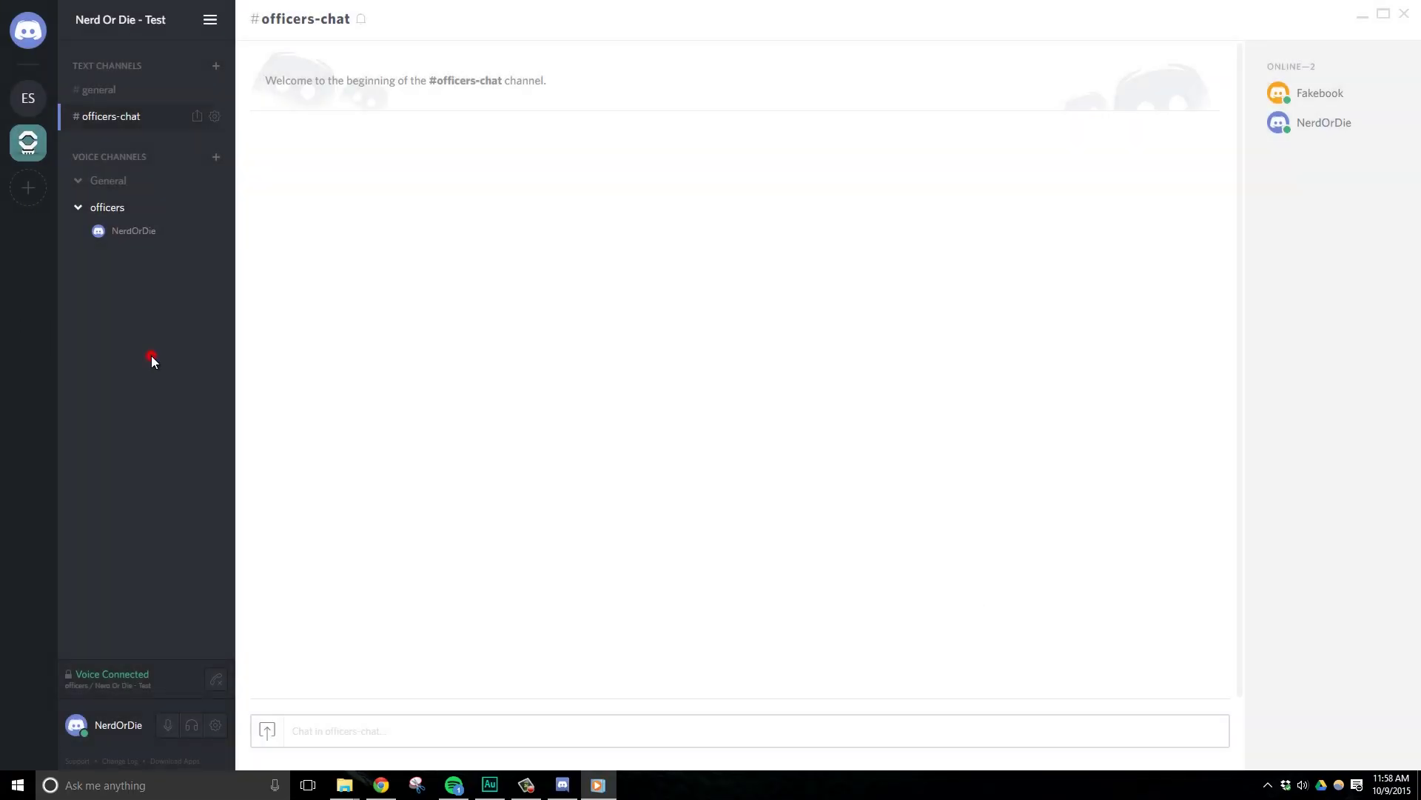
click(152, 359)
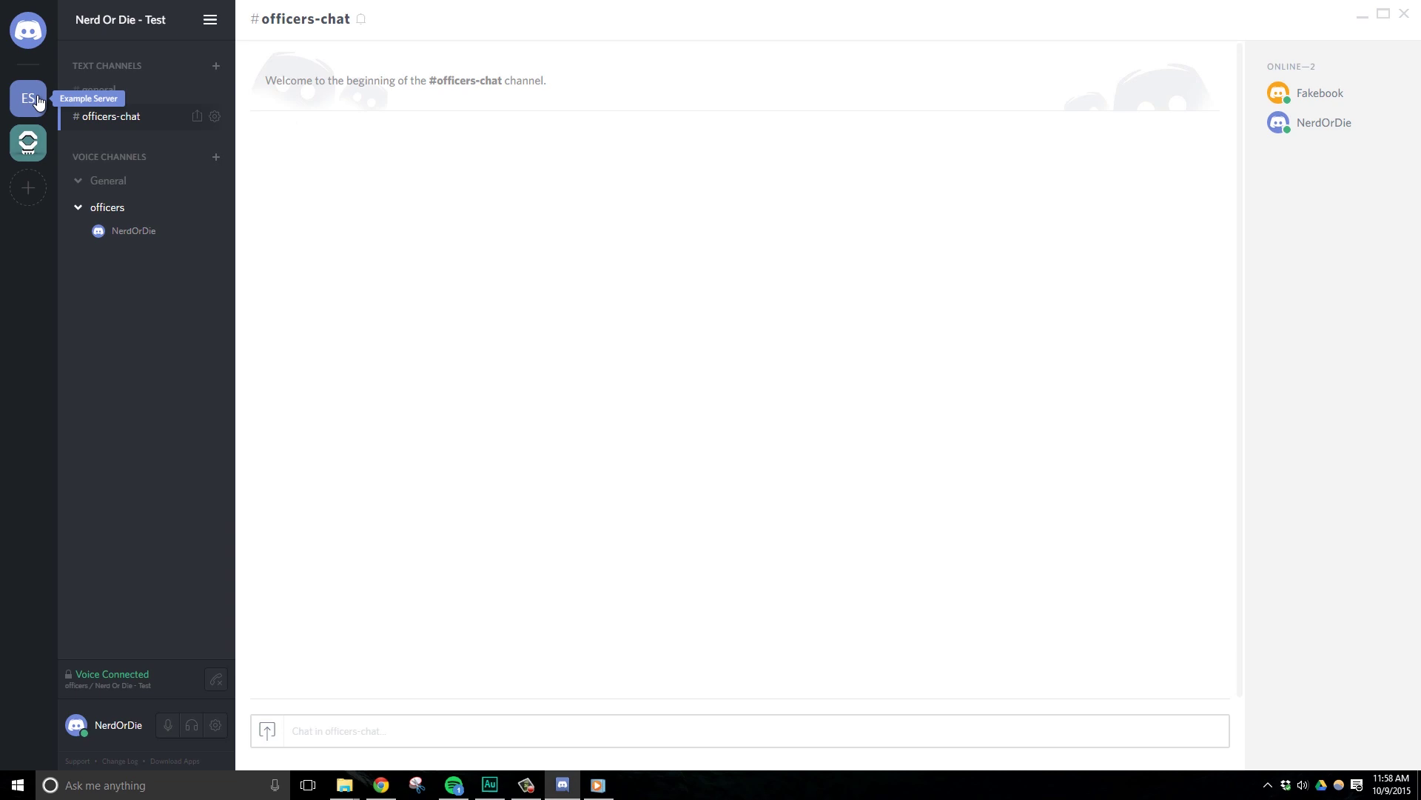
click(29, 188)
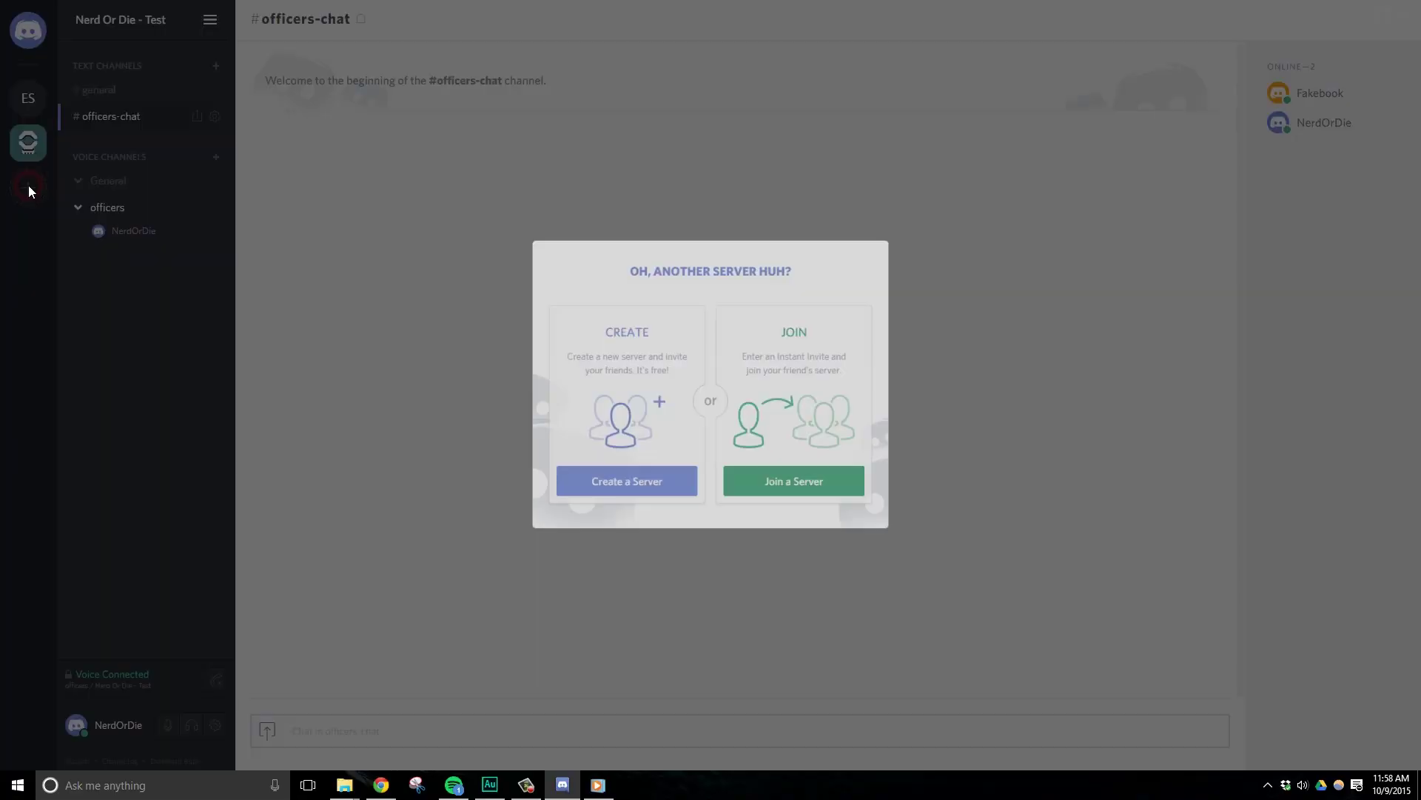
click(772, 483)
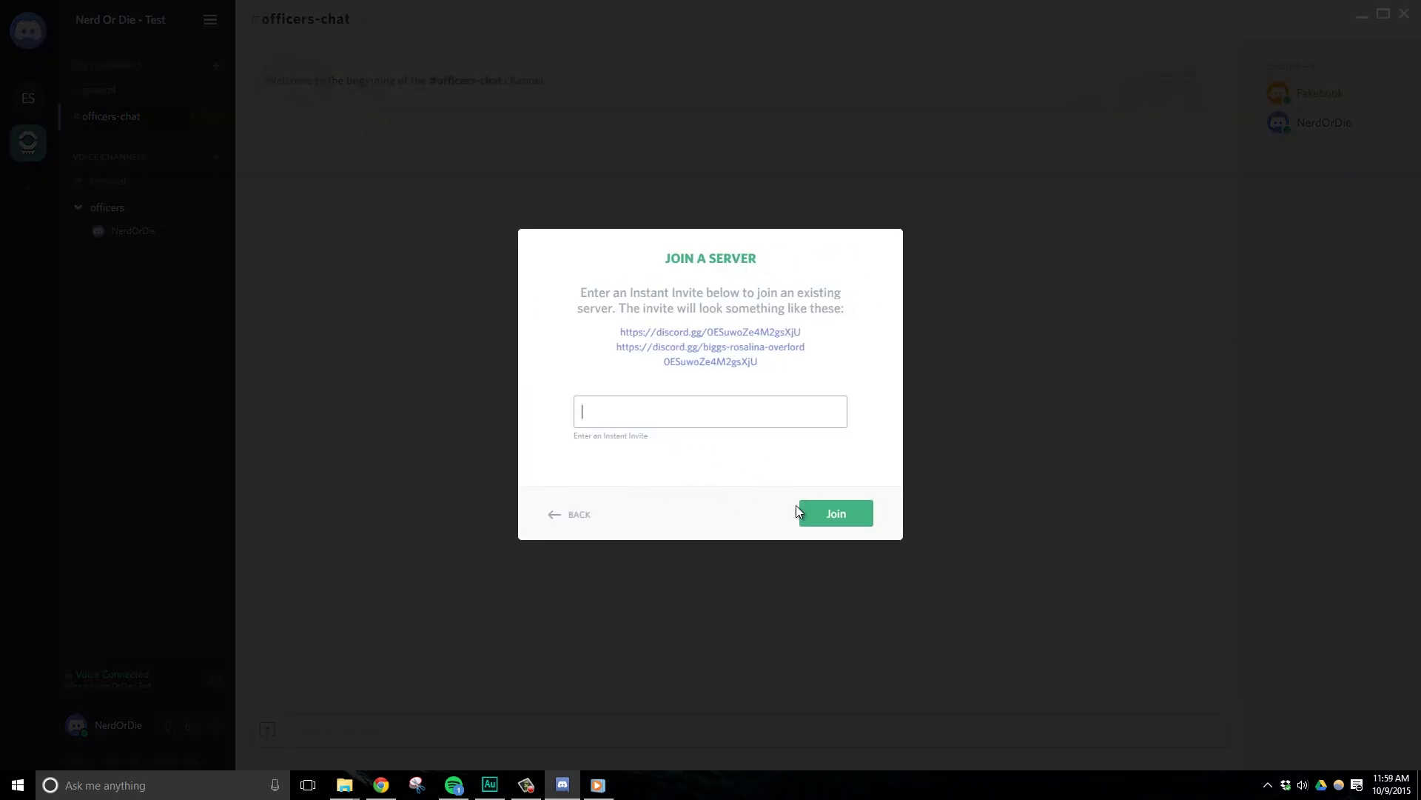
click(579, 516)
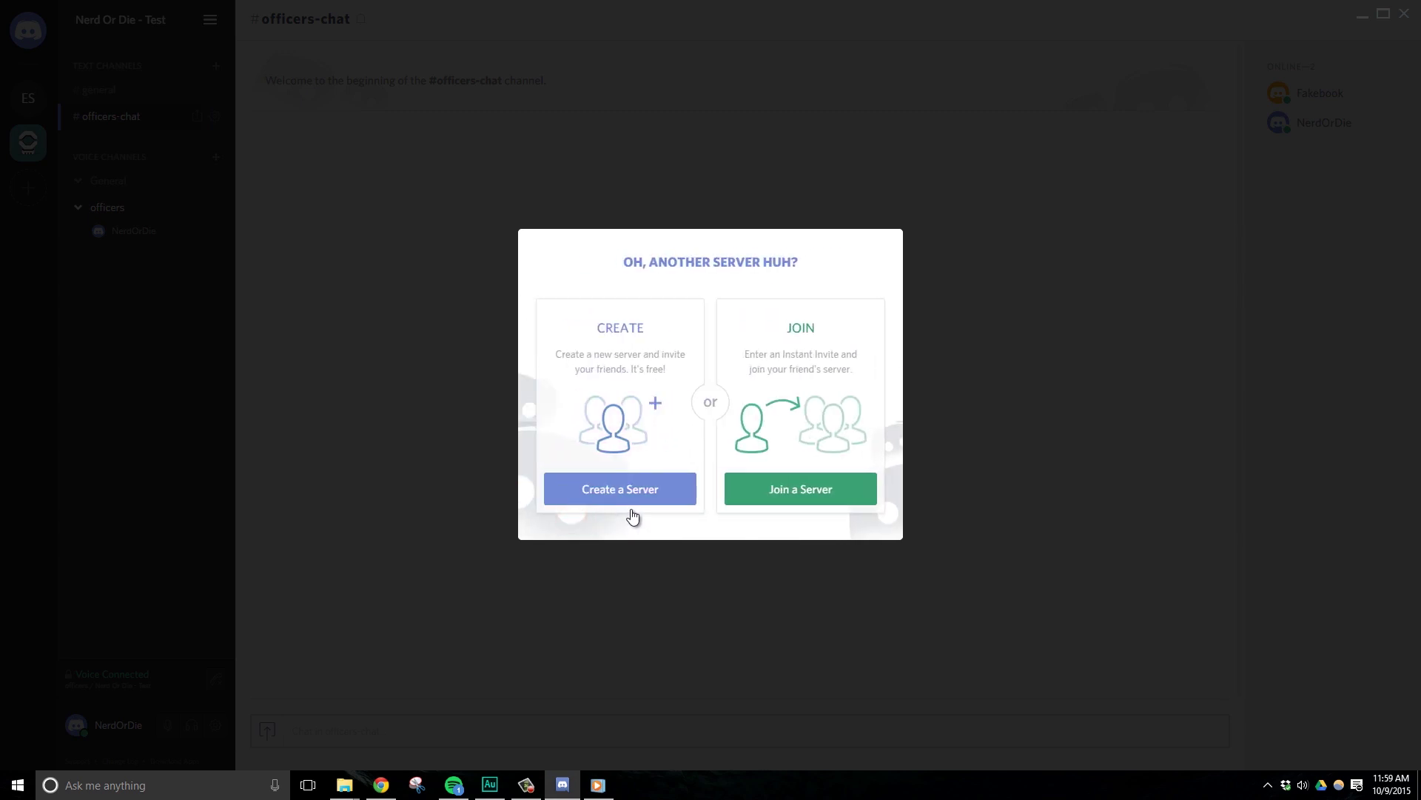
click(970, 255)
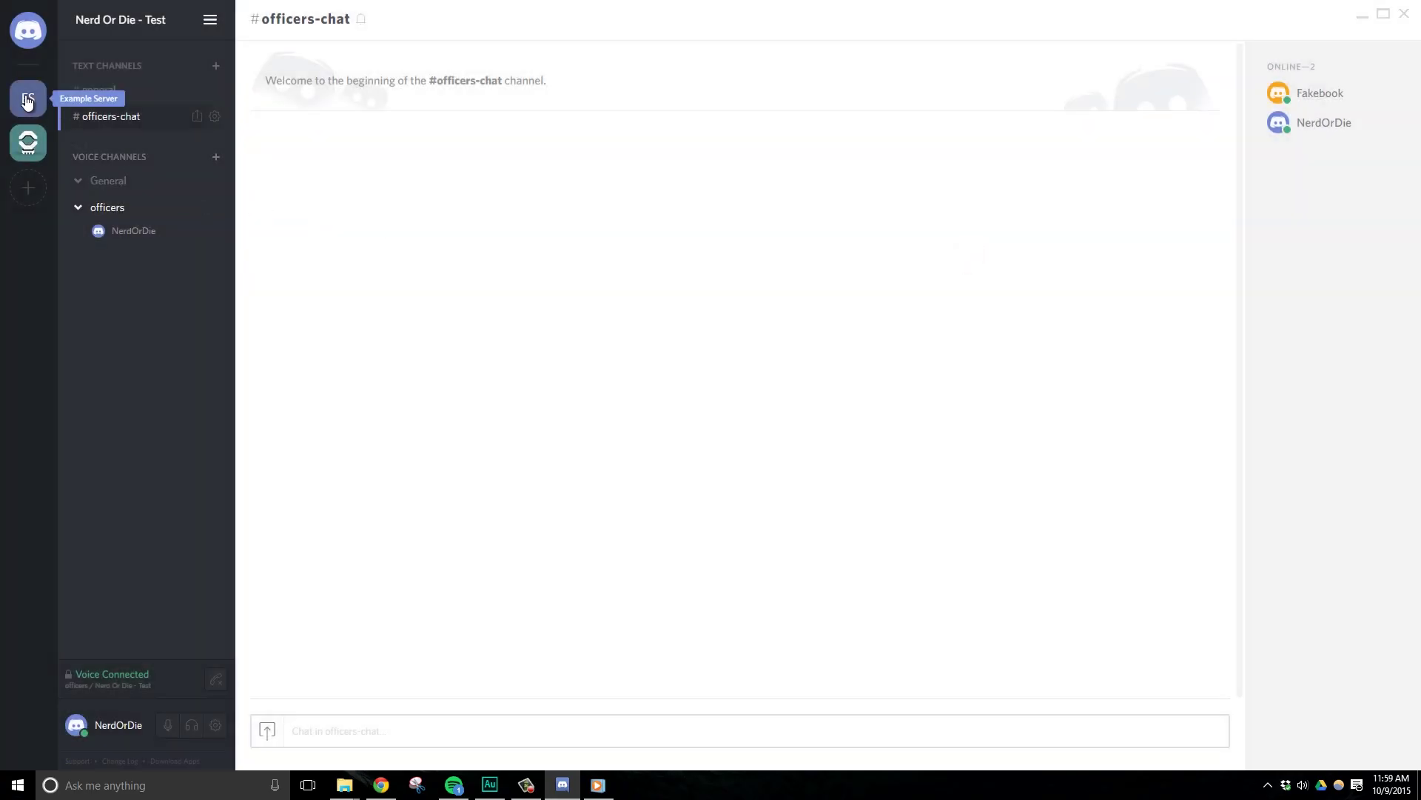
click(27, 100)
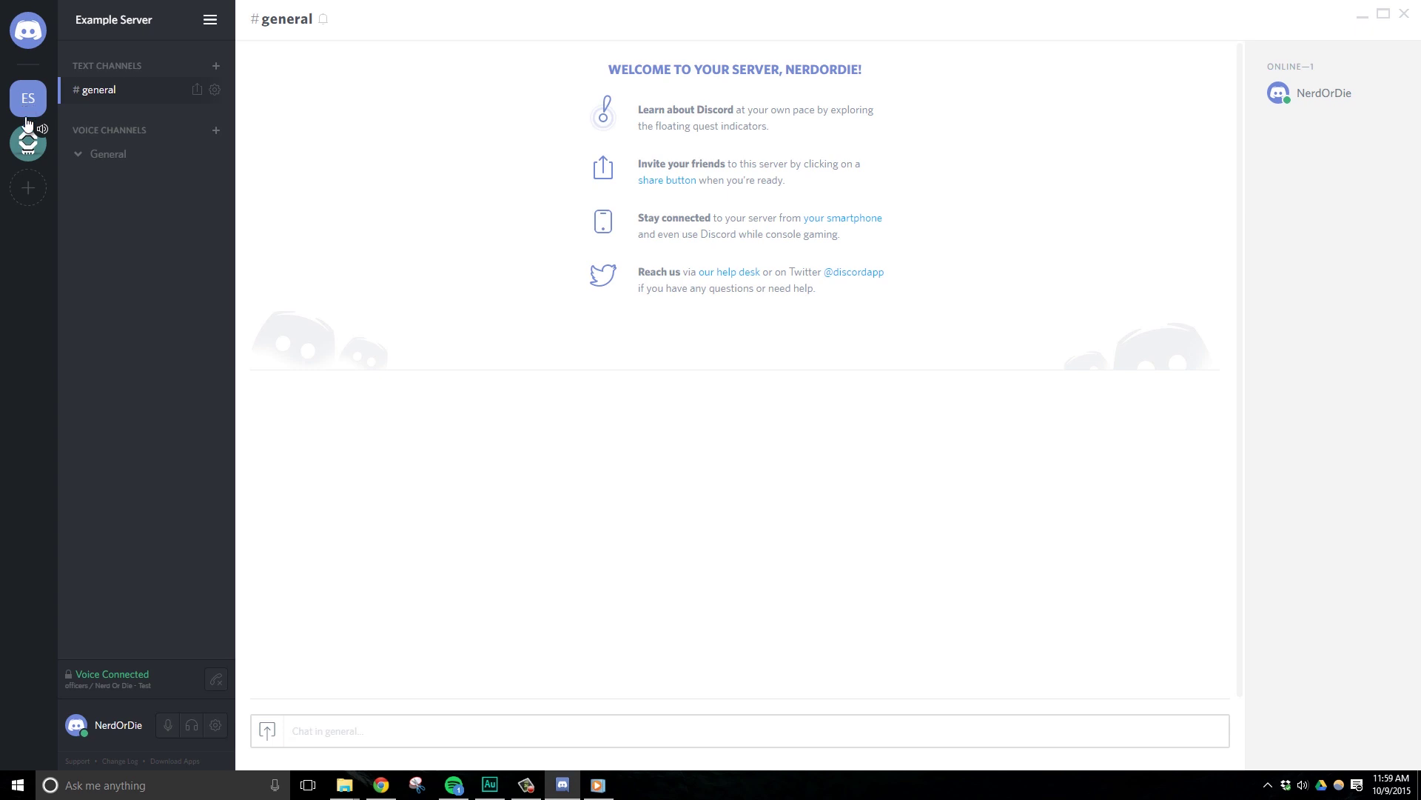
click(27, 141)
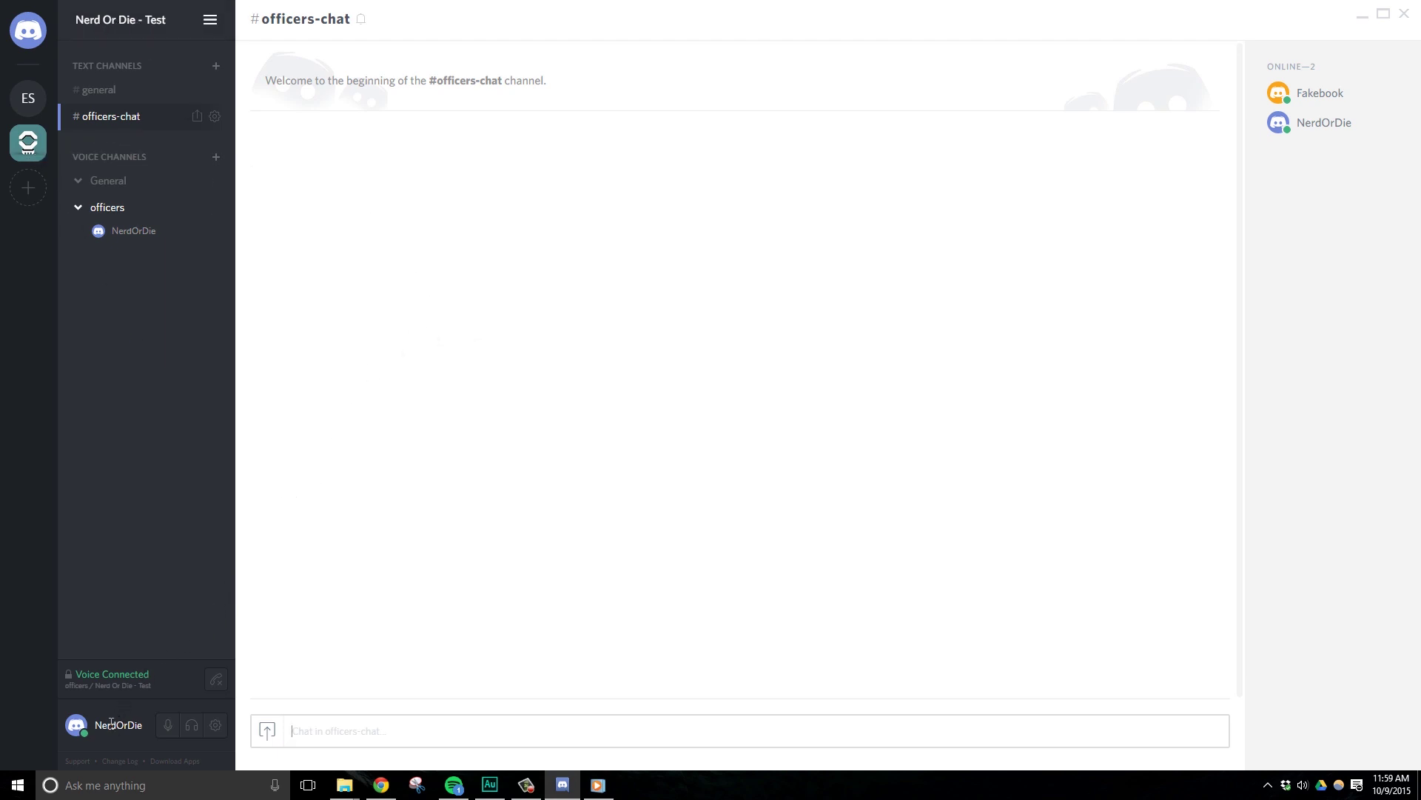
Open User Settings and review My Account, then Text & Images, then Voice.
click(216, 726)
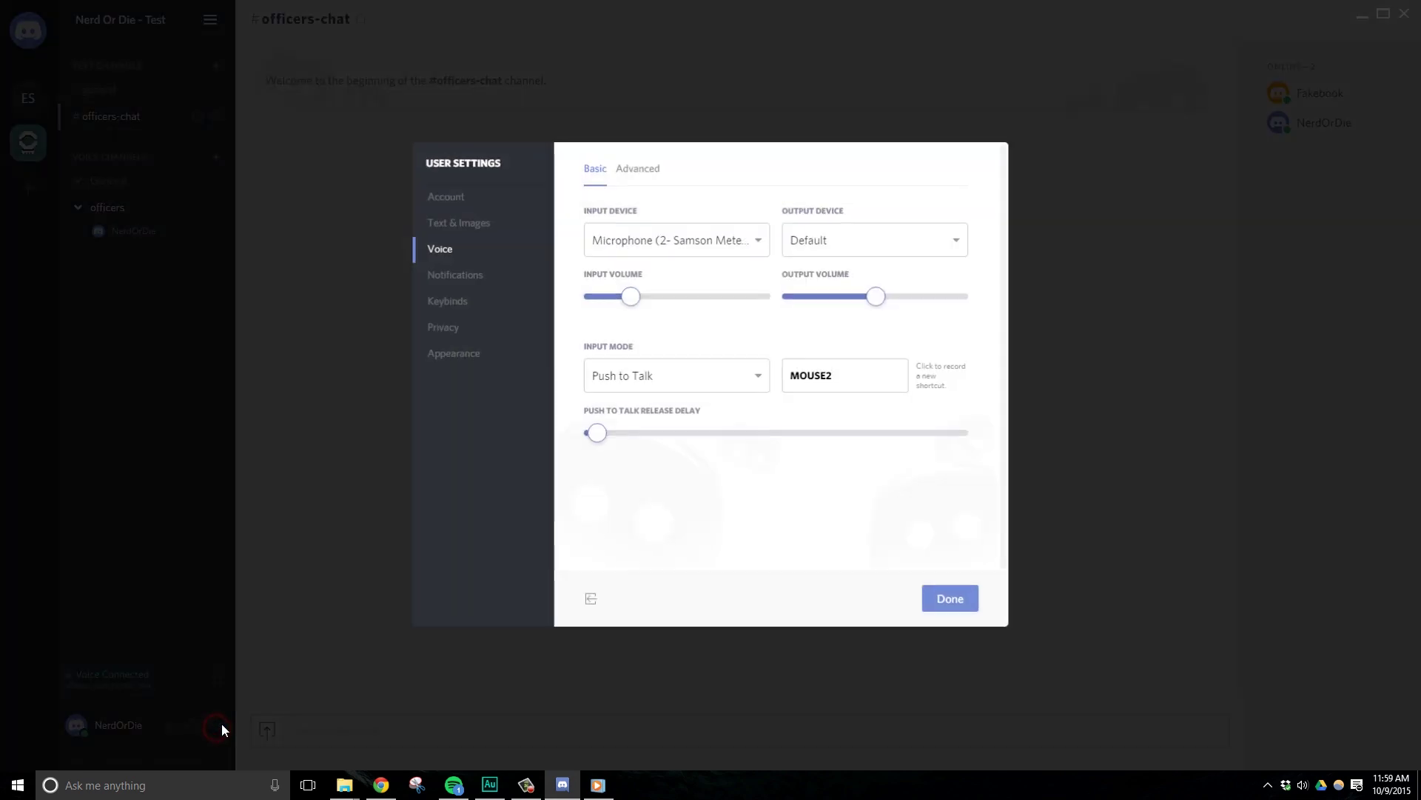
click(496, 197)
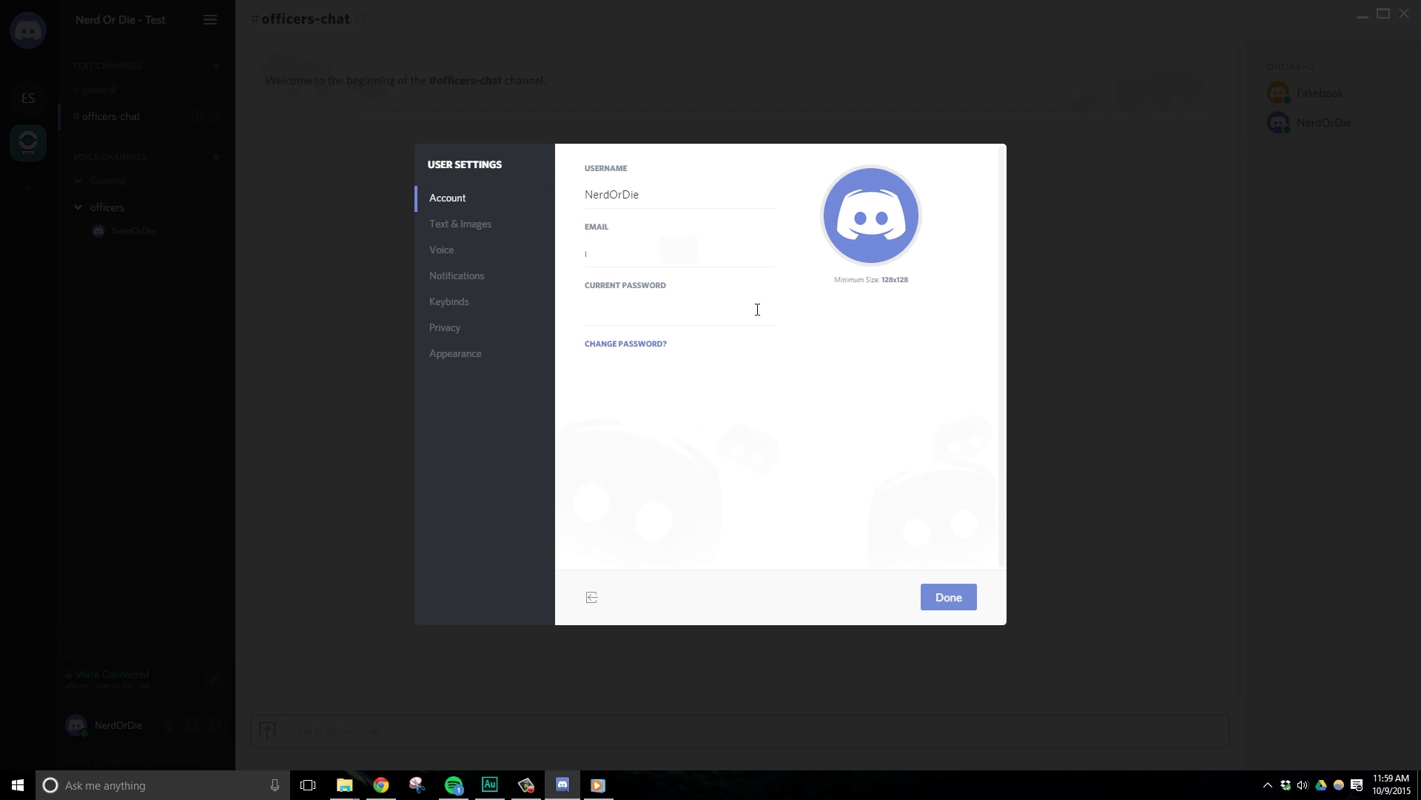
click(659, 194)
click(710, 256)
click(687, 314)
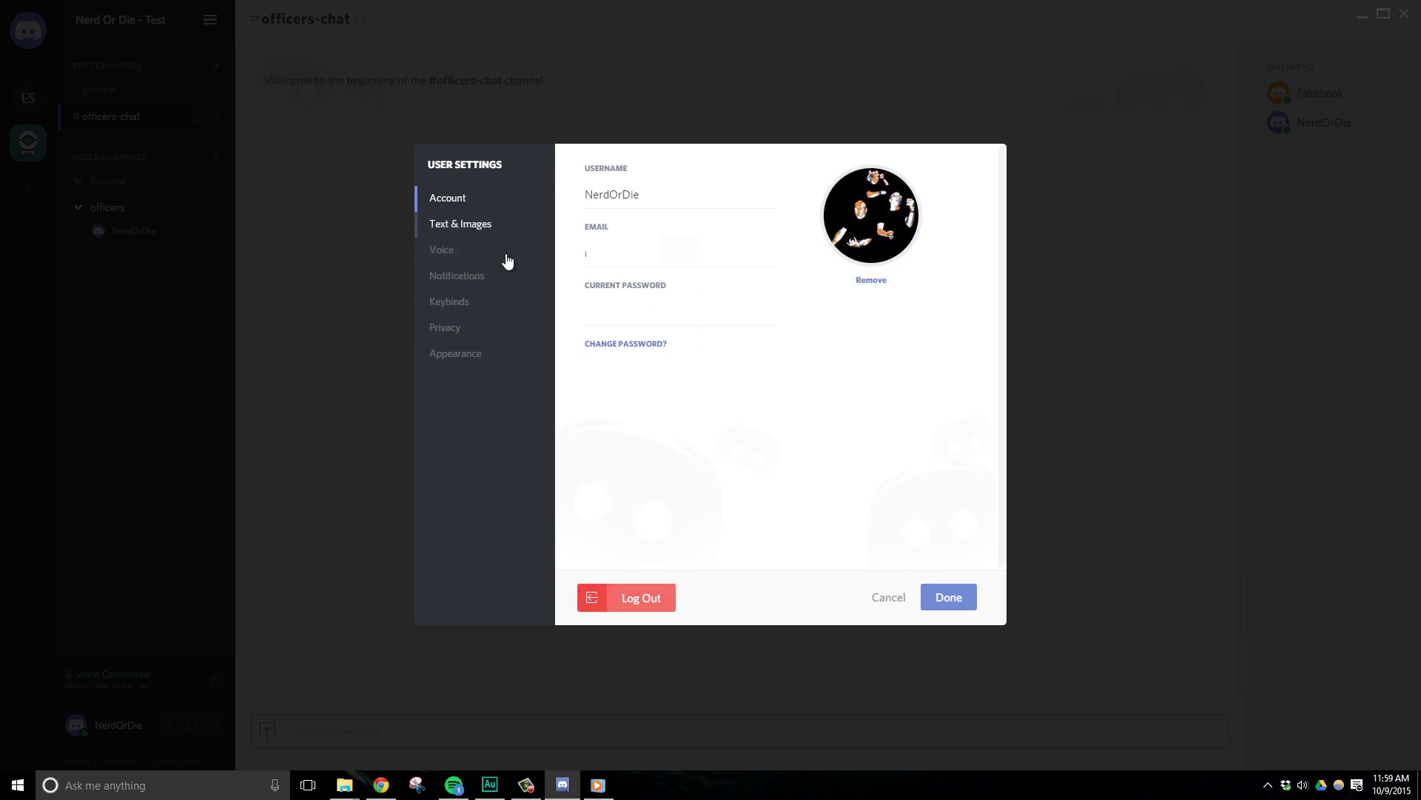
click(477, 228)
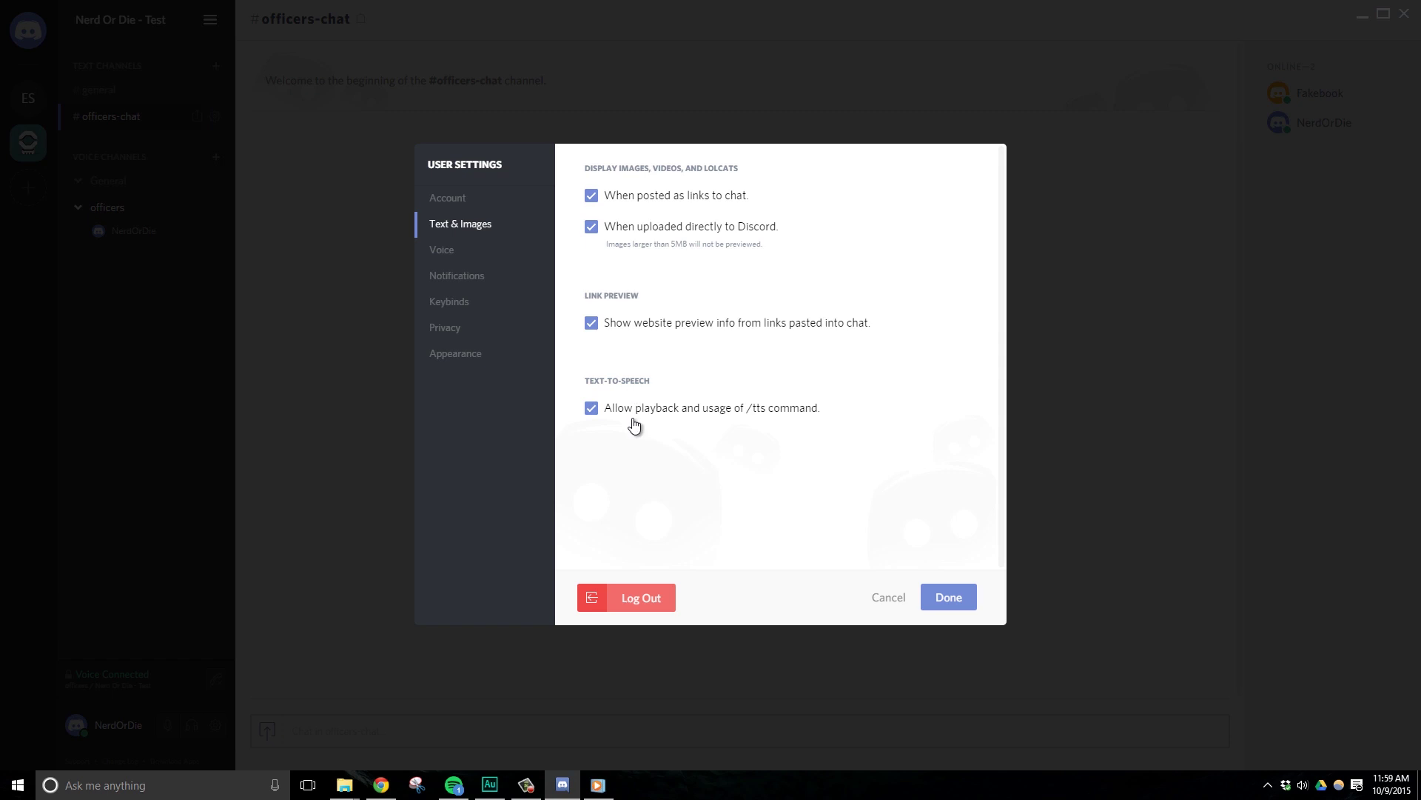
click(458, 252)
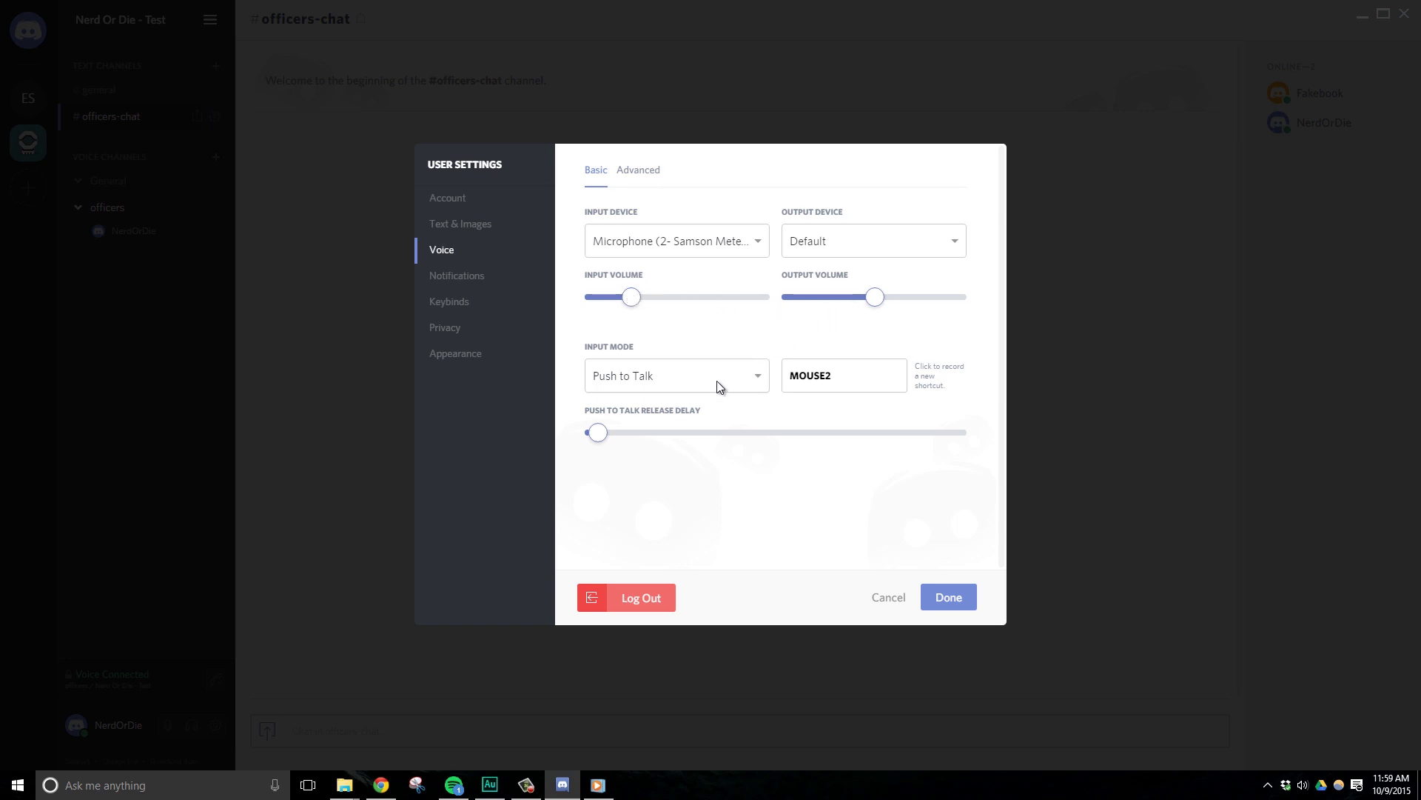
Switch Input Mode to Voice Activity and back to Push to Talk.
click(648, 375)
click(637, 424)
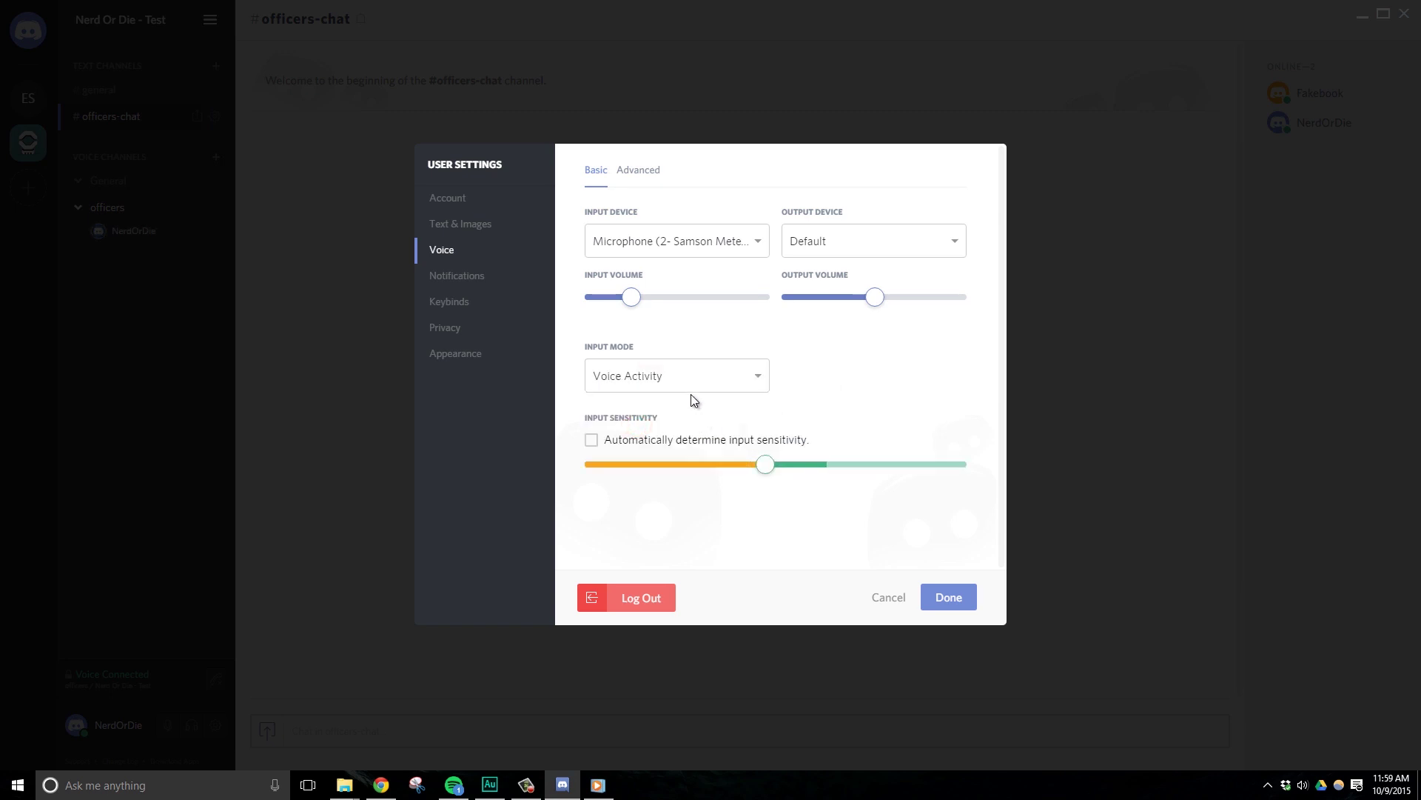
click(689, 384)
click(651, 403)
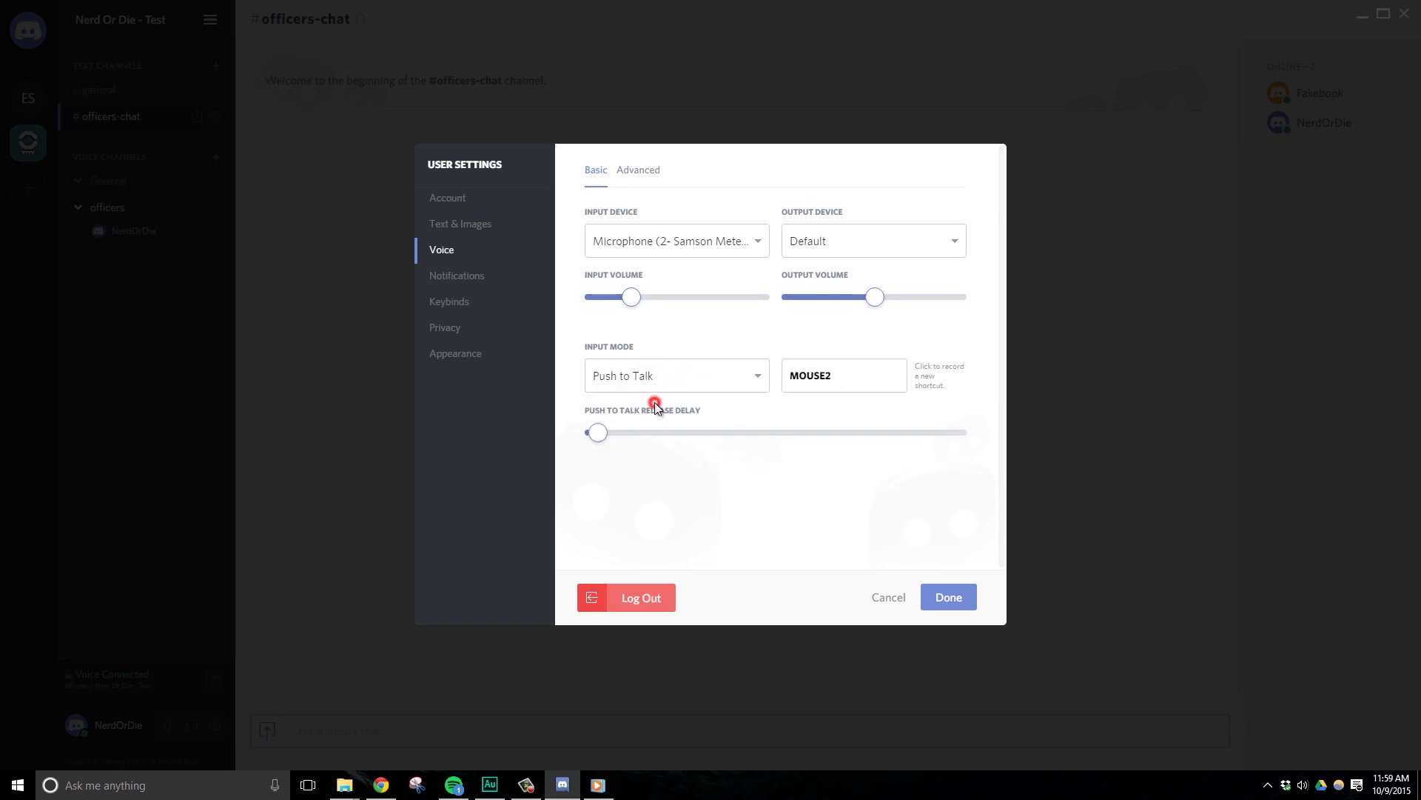
Adjust the Advanced attenuation slider, then move to Notifications settings.
click(638, 176)
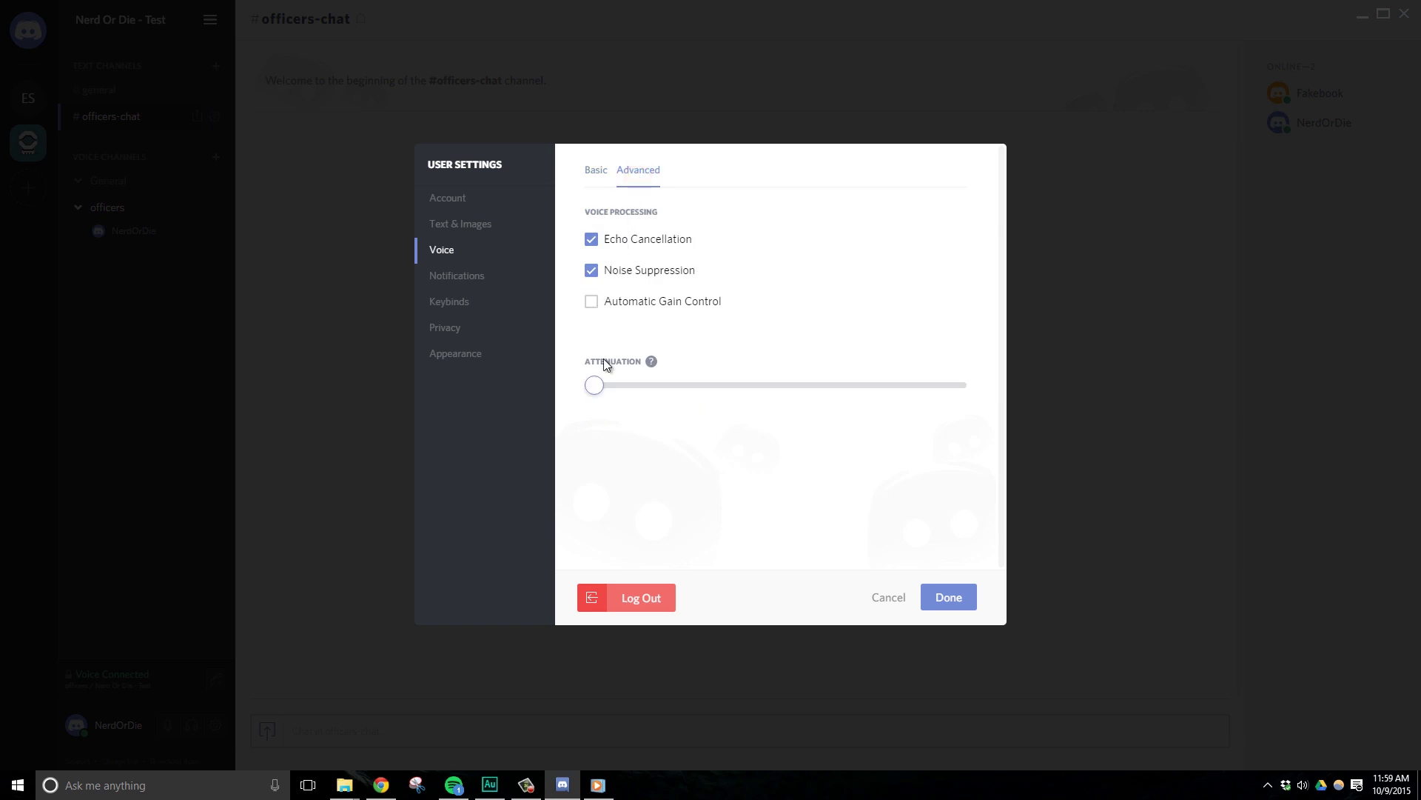
mouse_move(595, 385)
mouse_down()
mouse_move(765, 407)
mouse_move(704, 385)
mouse_move(570, 381)
mouse_up()
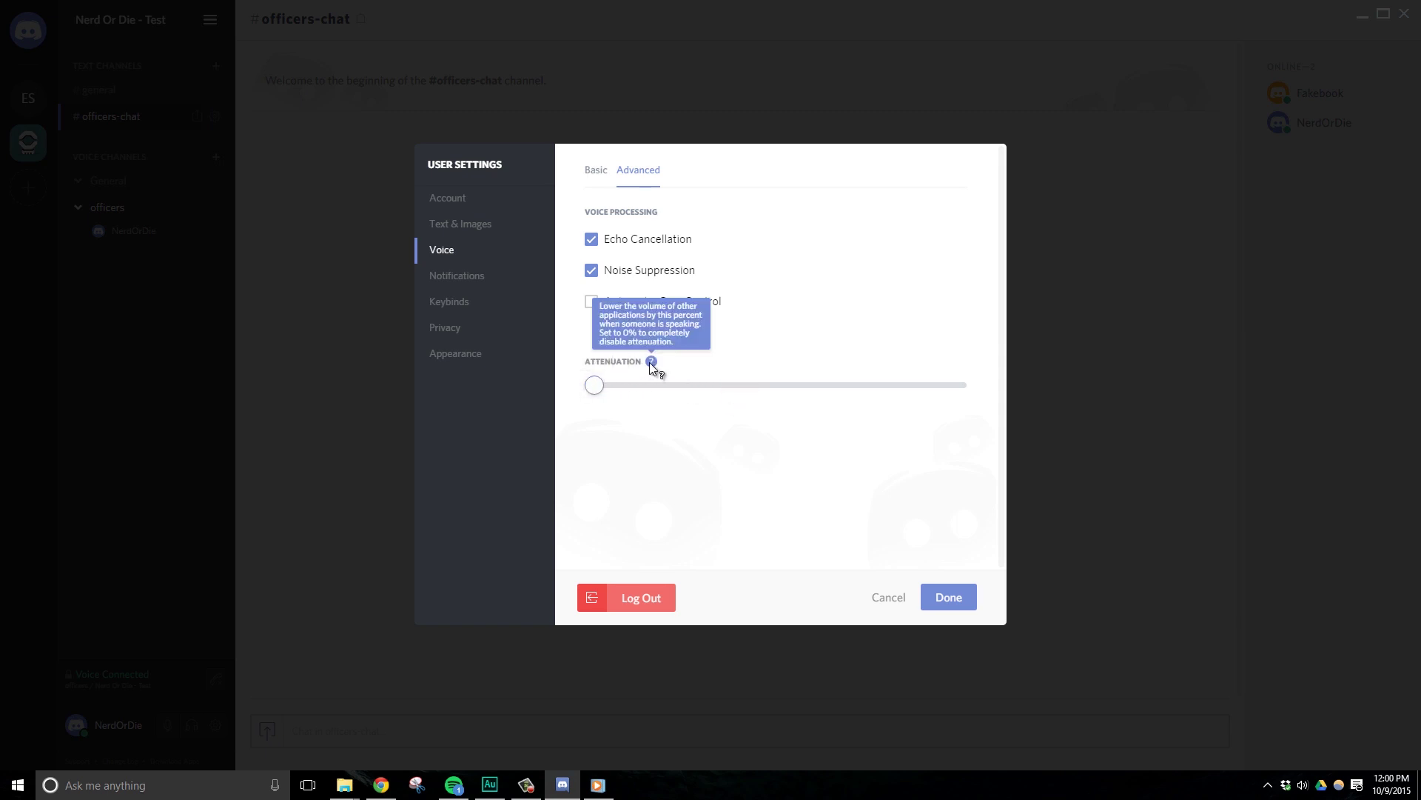
click(493, 278)
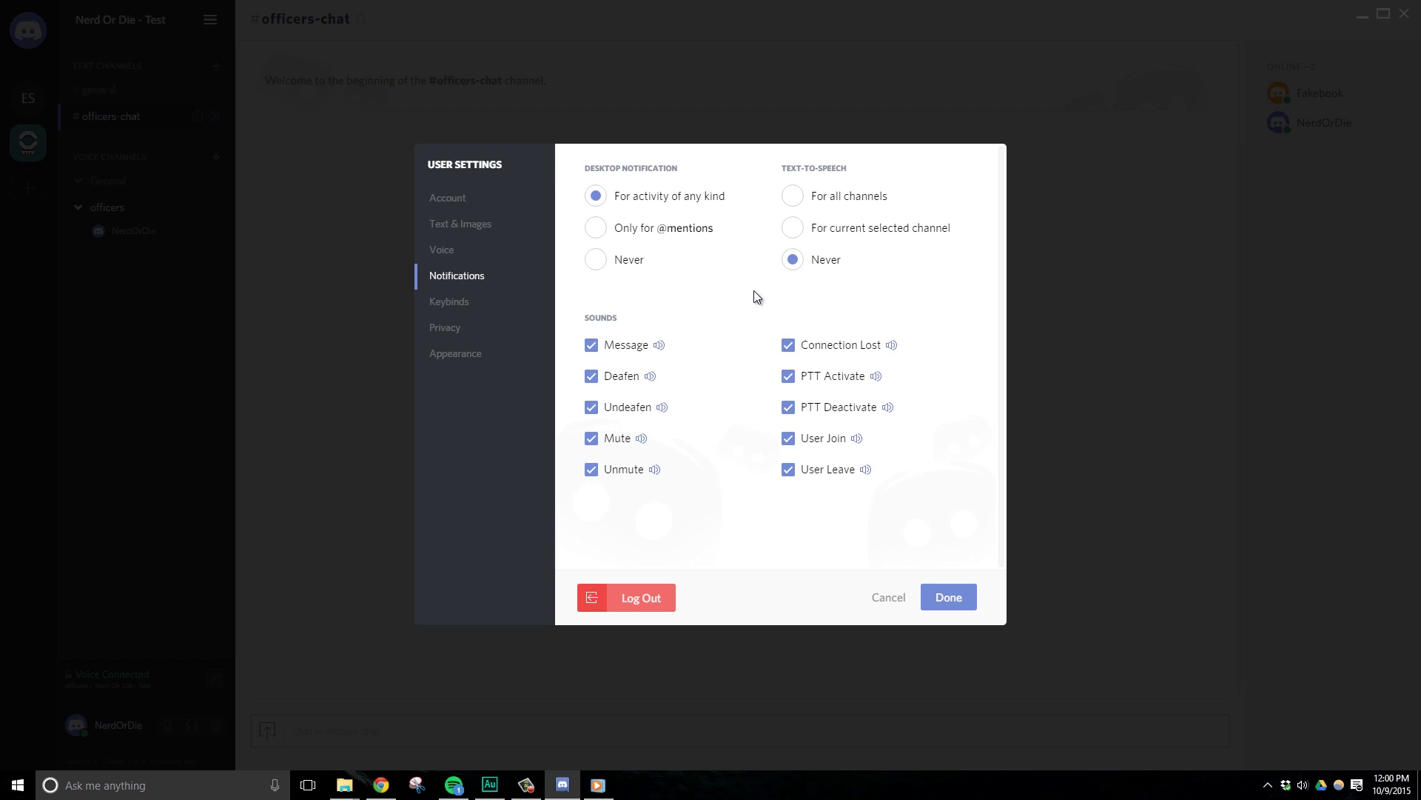
Add a keybind for the Toggle Deafen action.
click(488, 296)
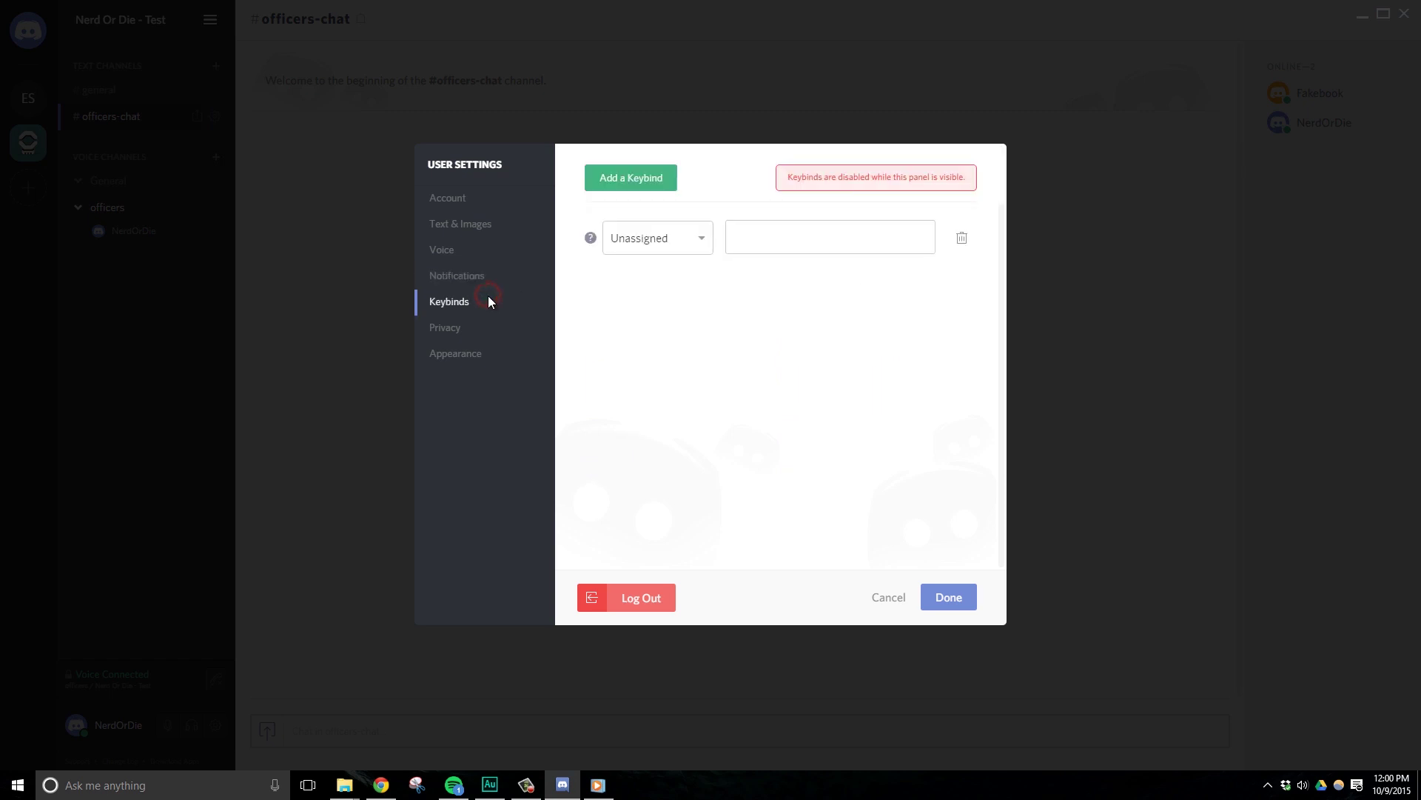
click(694, 244)
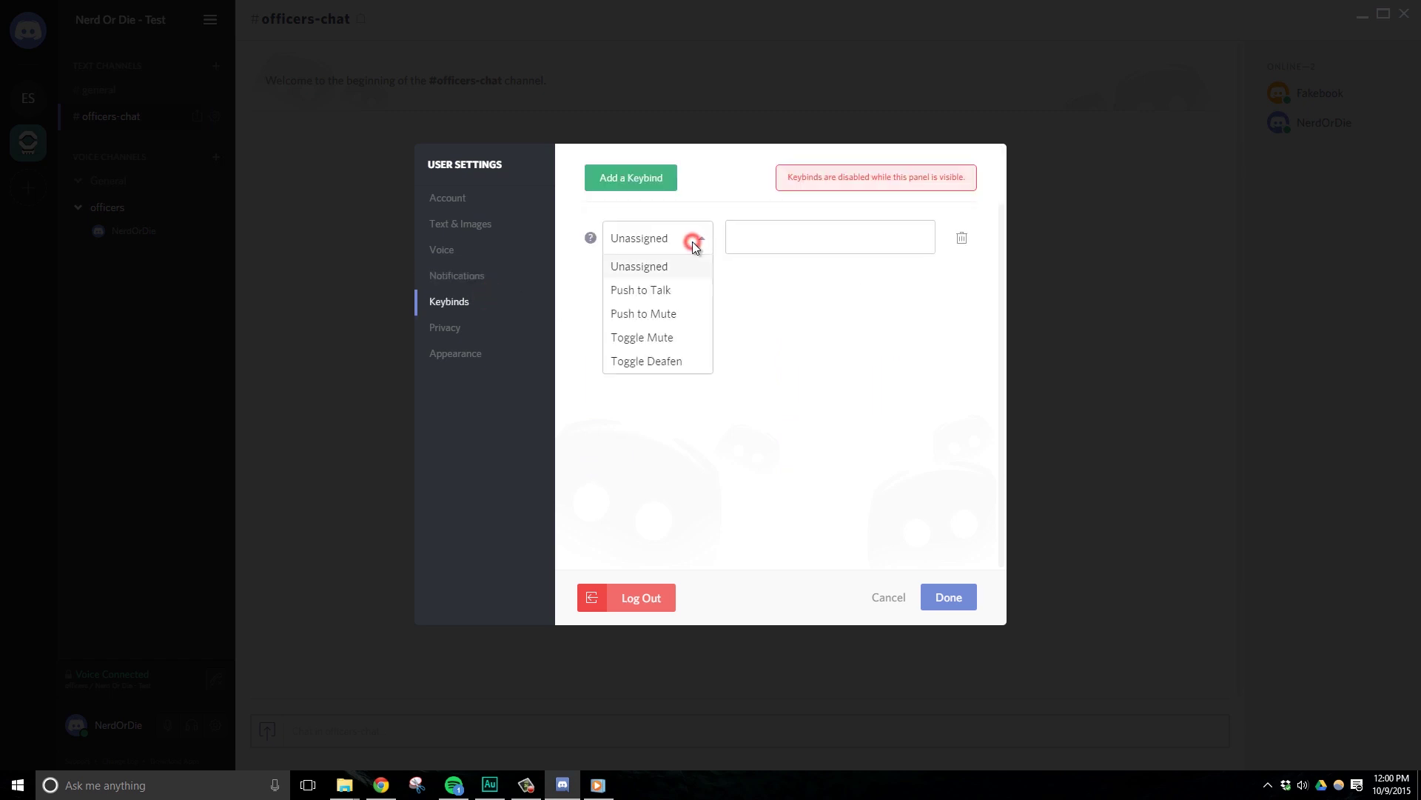
click(662, 357)
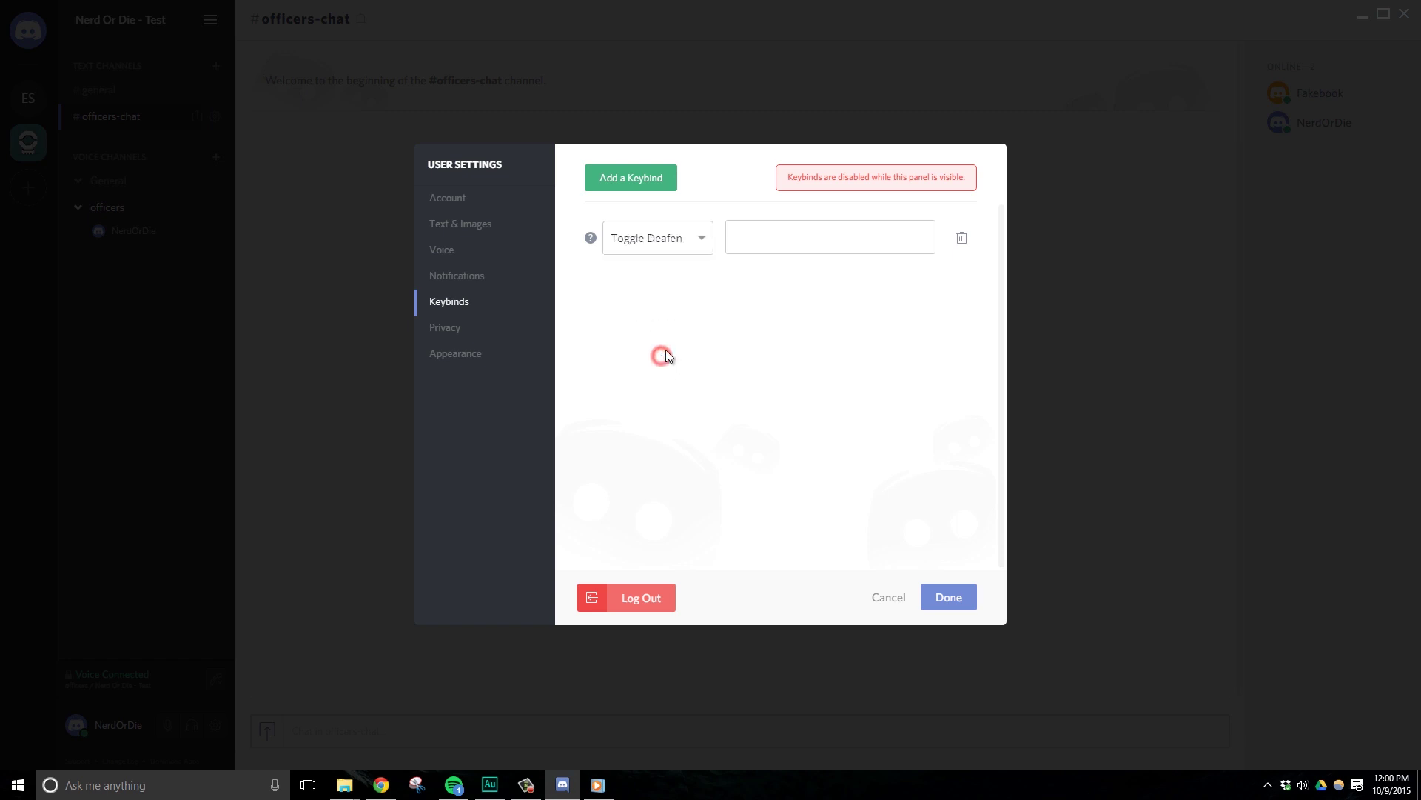
Toggle the Privacy game-activity status off and on, then apply the Dark theme.
click(506, 332)
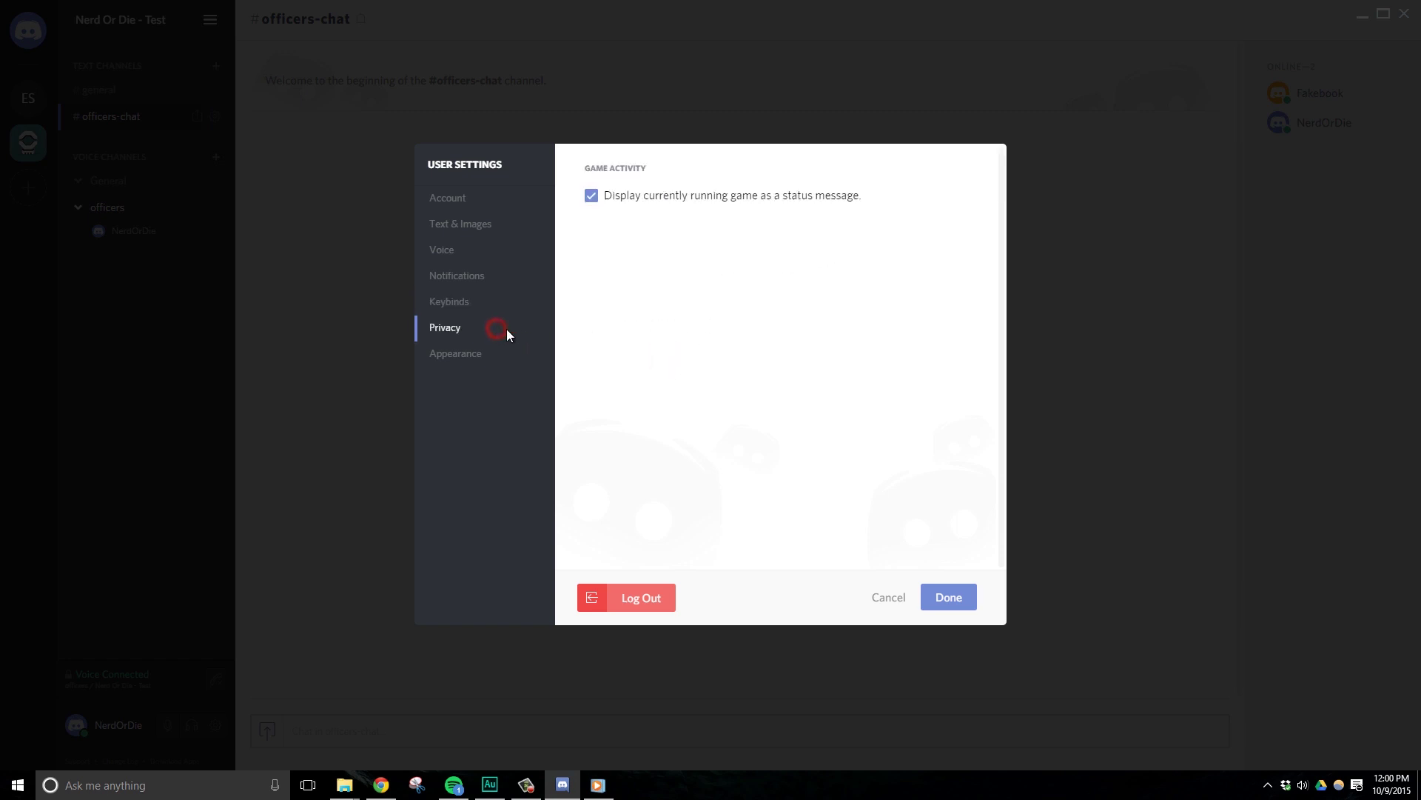
click(591, 195)
click(592, 196)
click(494, 355)
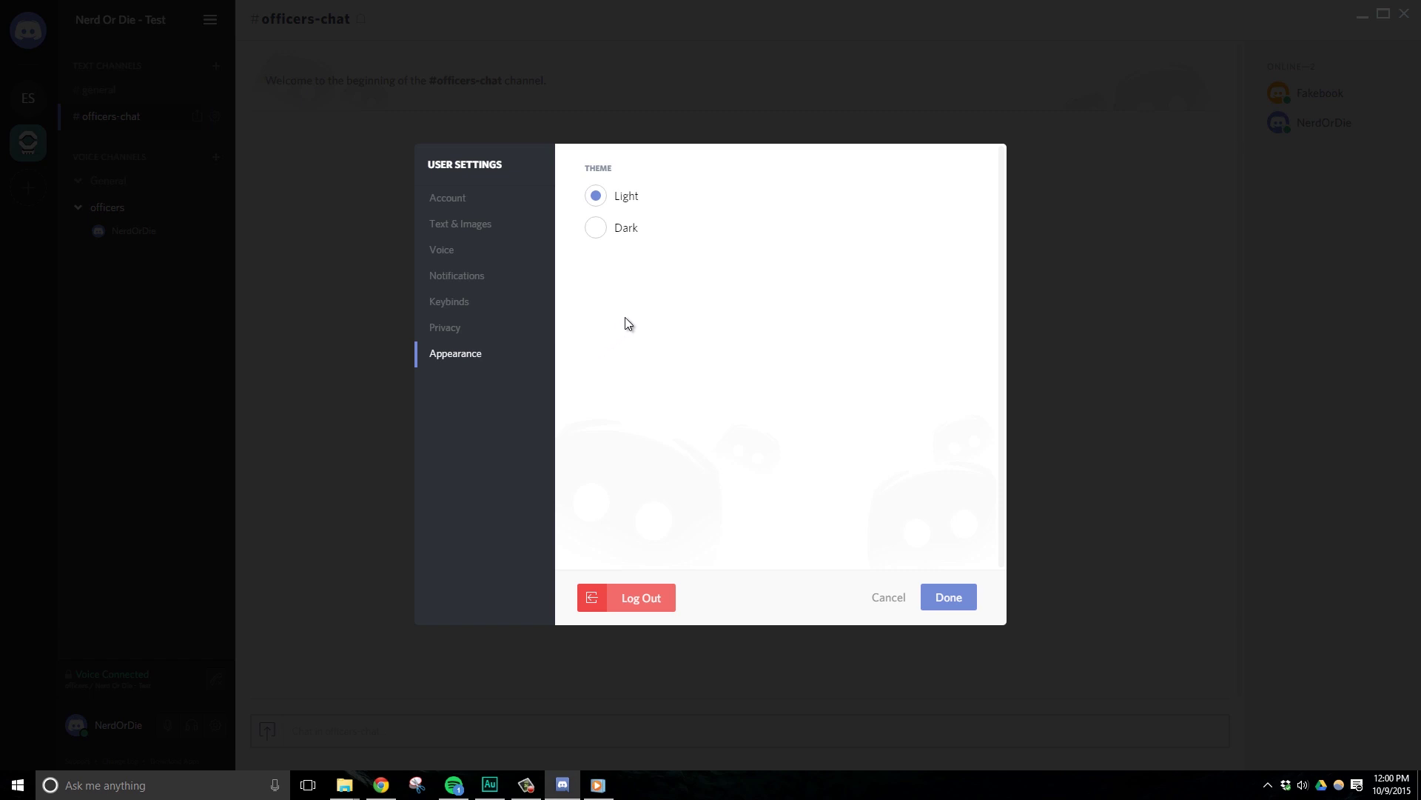
click(600, 228)
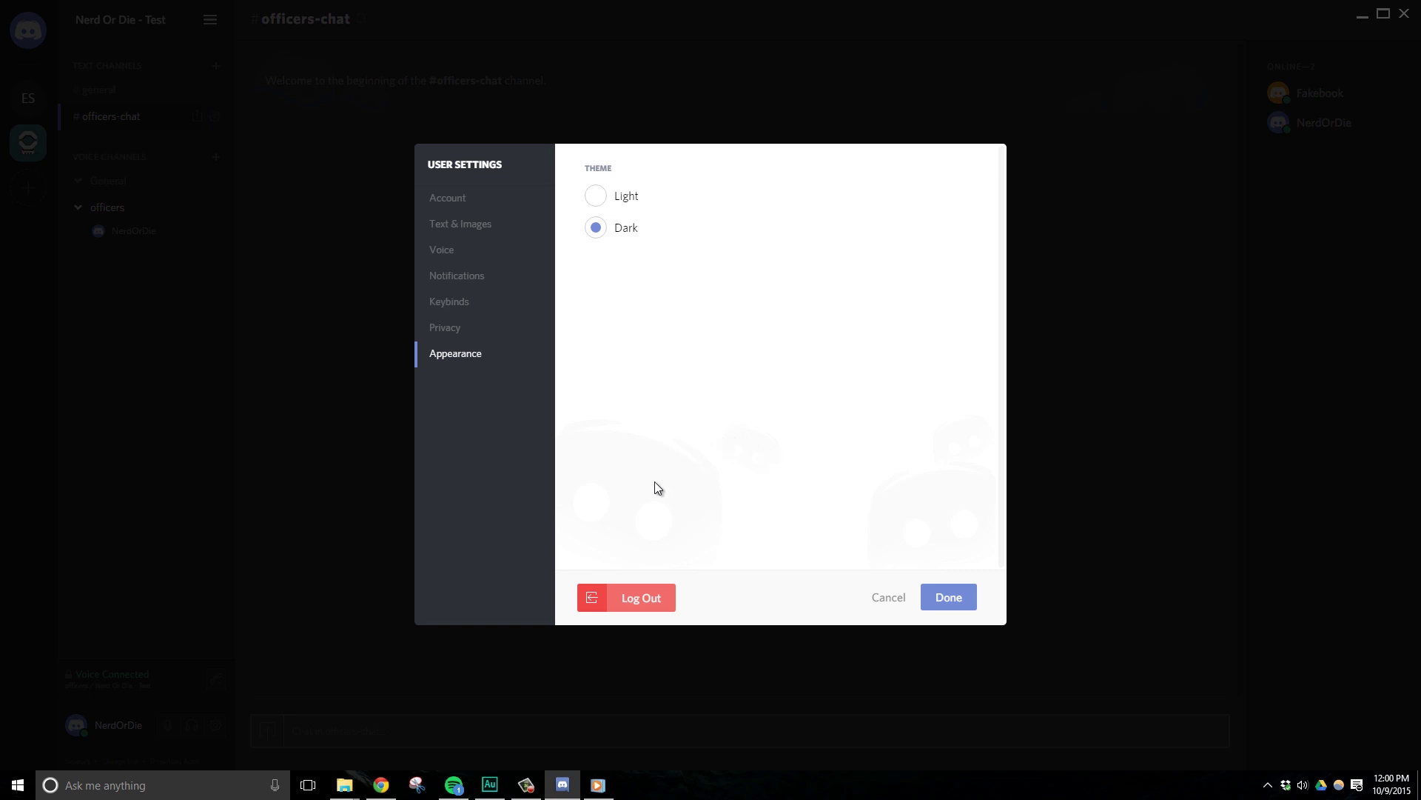
Close User Settings, post 'Hello, friends!' in #general, then type and clear /tts.
click(950, 596)
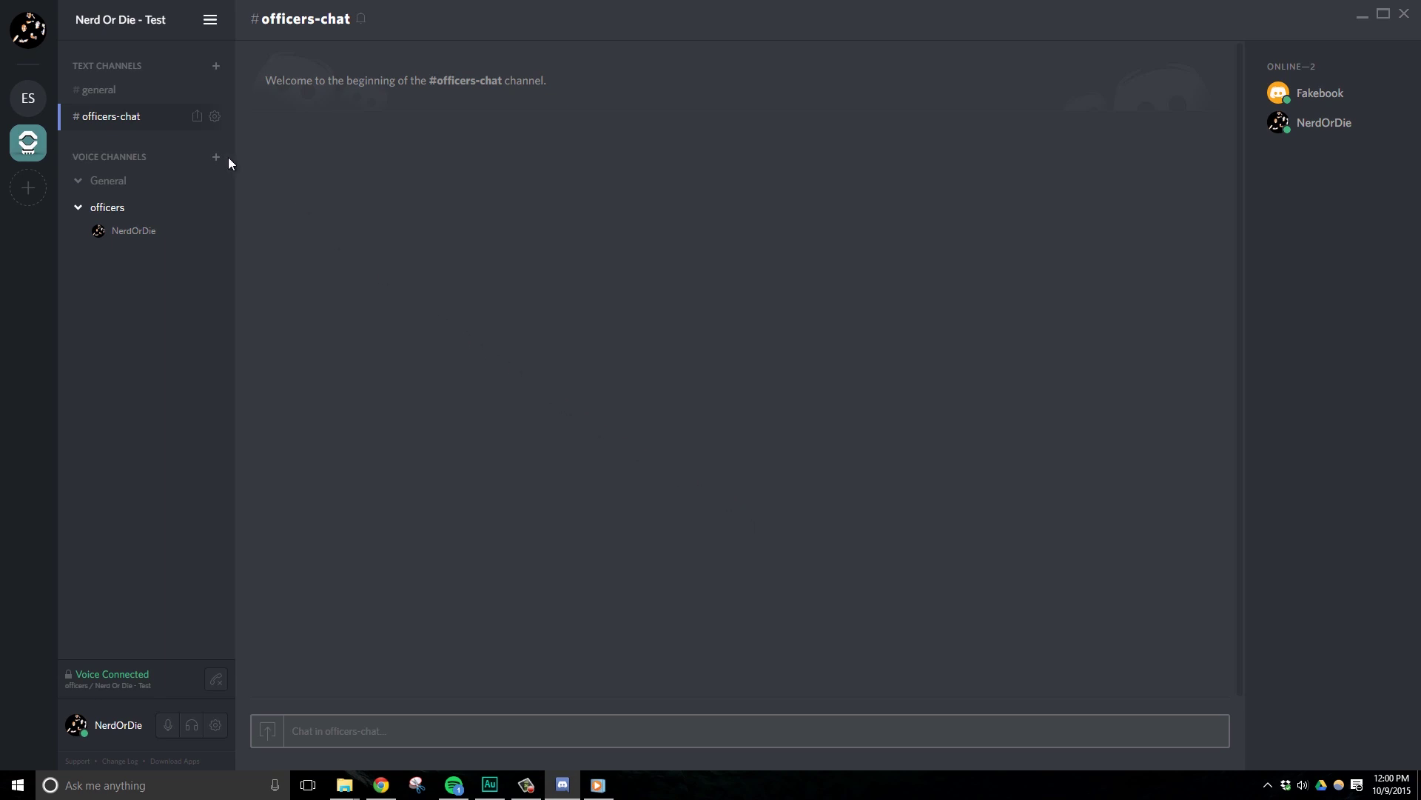
key(alt+Up)
key(Return)
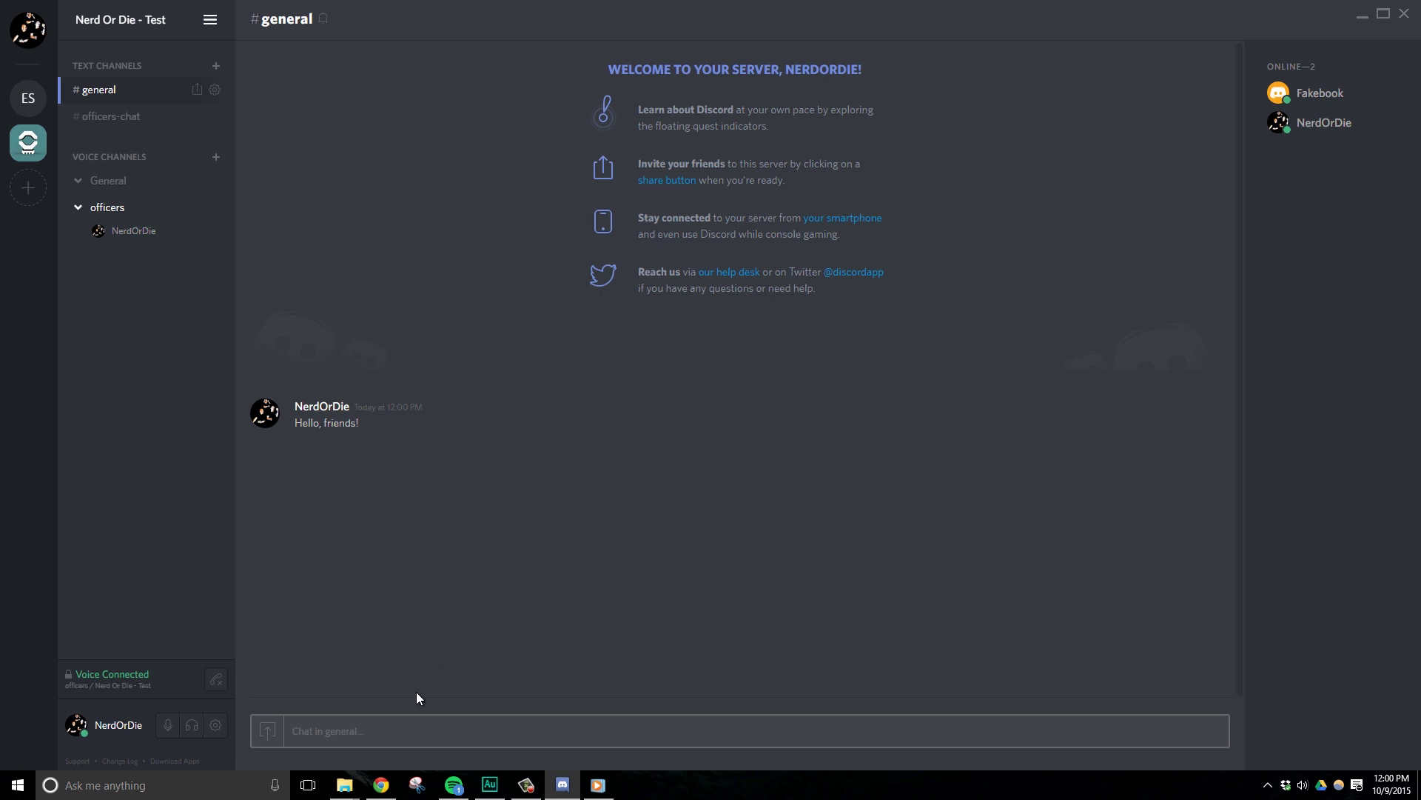
text(/tts)
key(BackSpace)
key(BackSpace)
key(BackSpace)
key(BackSpace)
Upload an image to #general, join General voice, and view a member's popout.
click(268, 730)
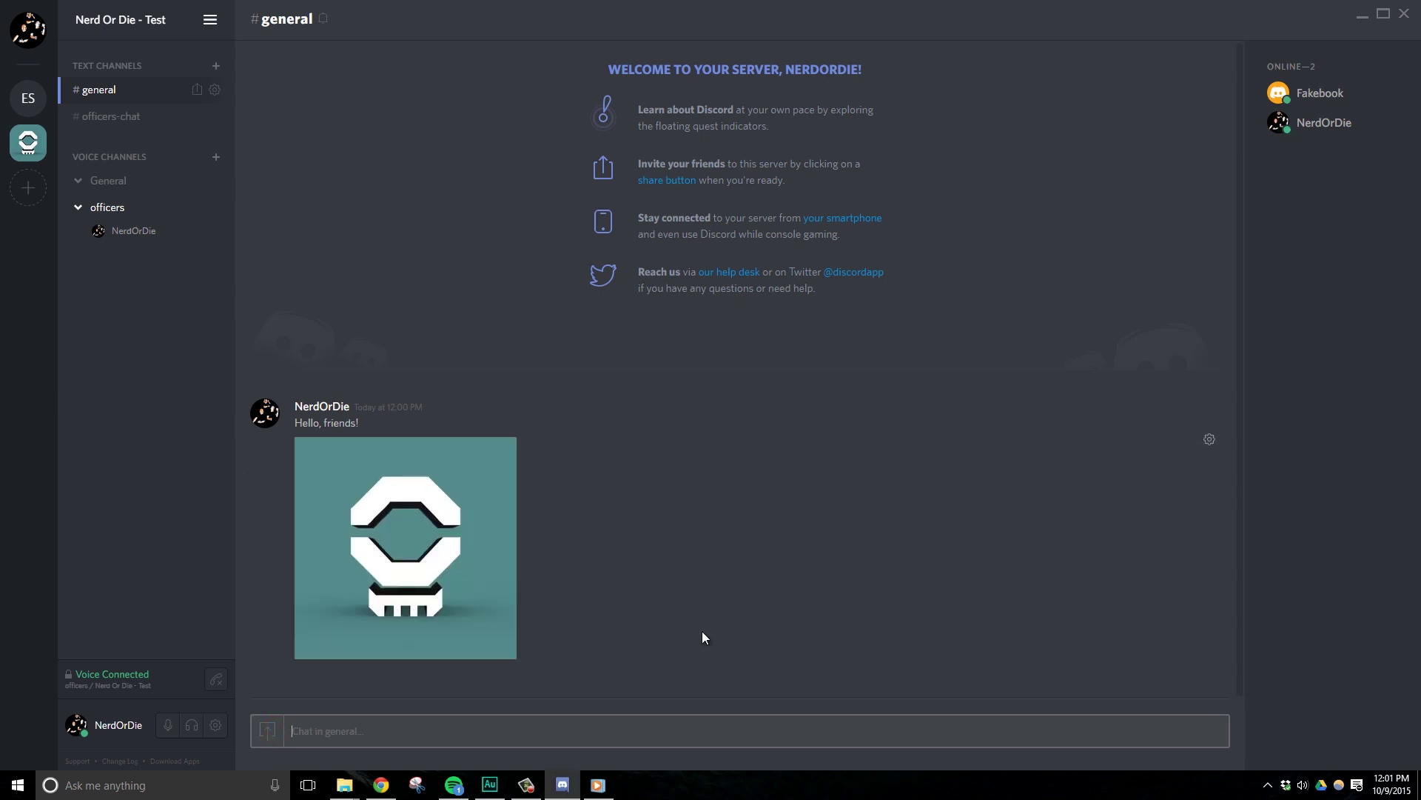
click(116, 182)
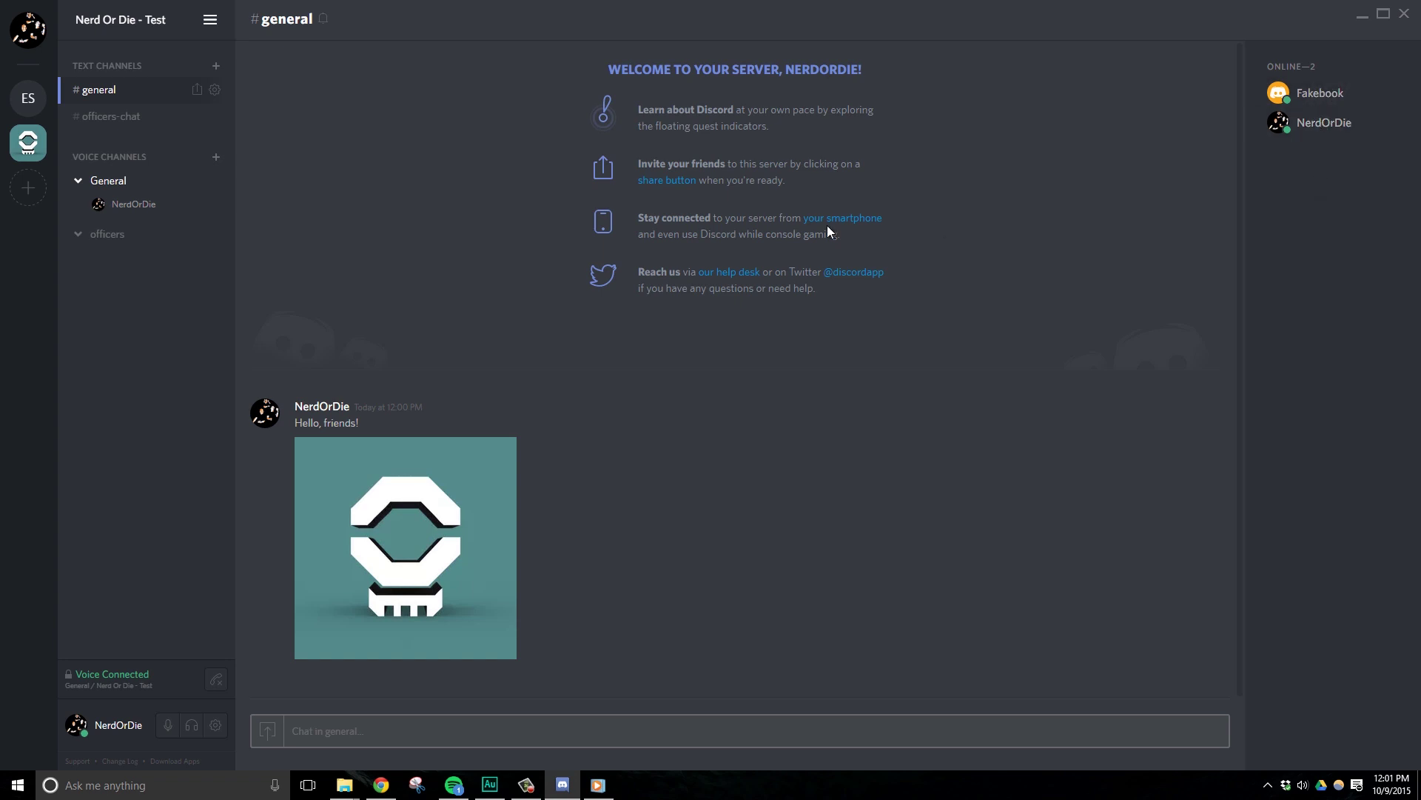
click(1325, 95)
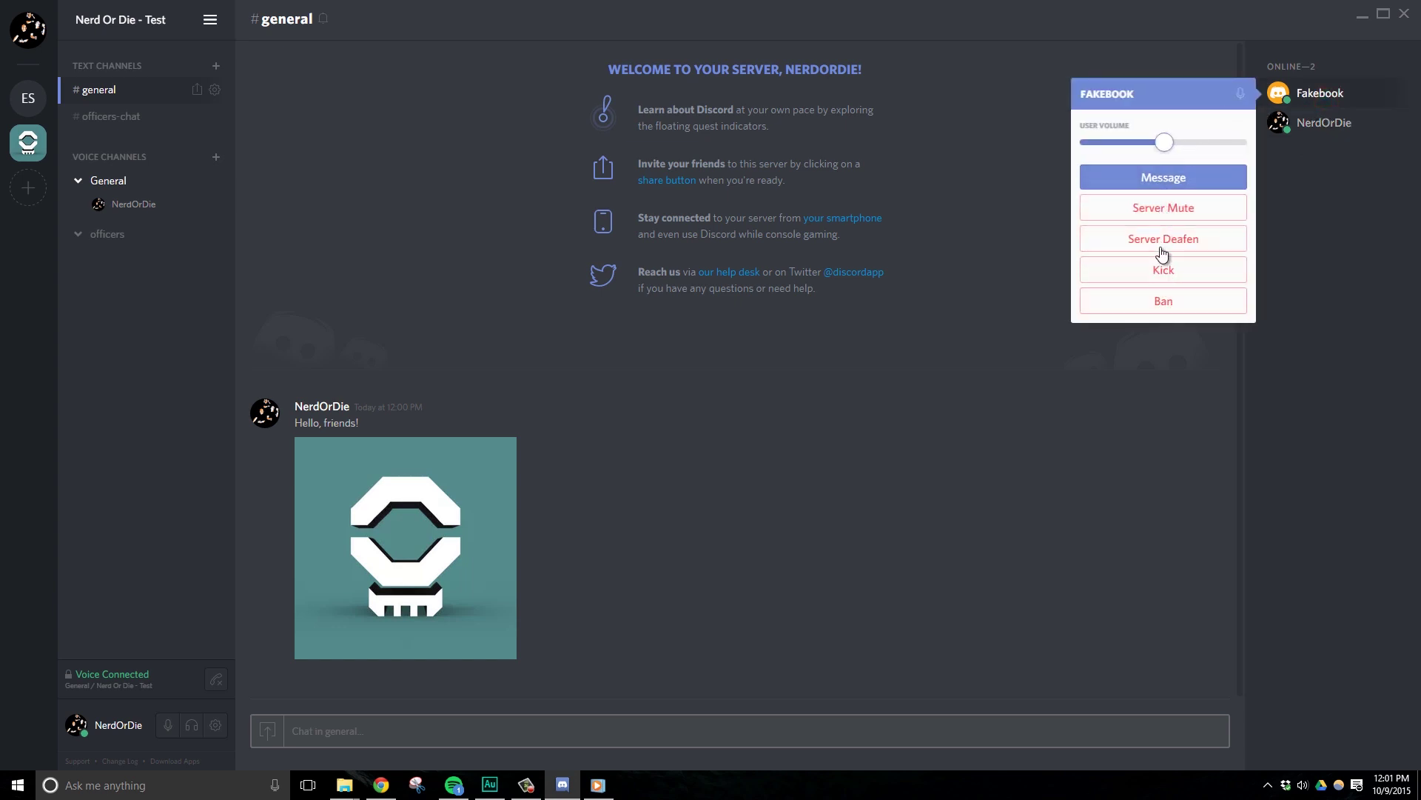
click(1310, 221)
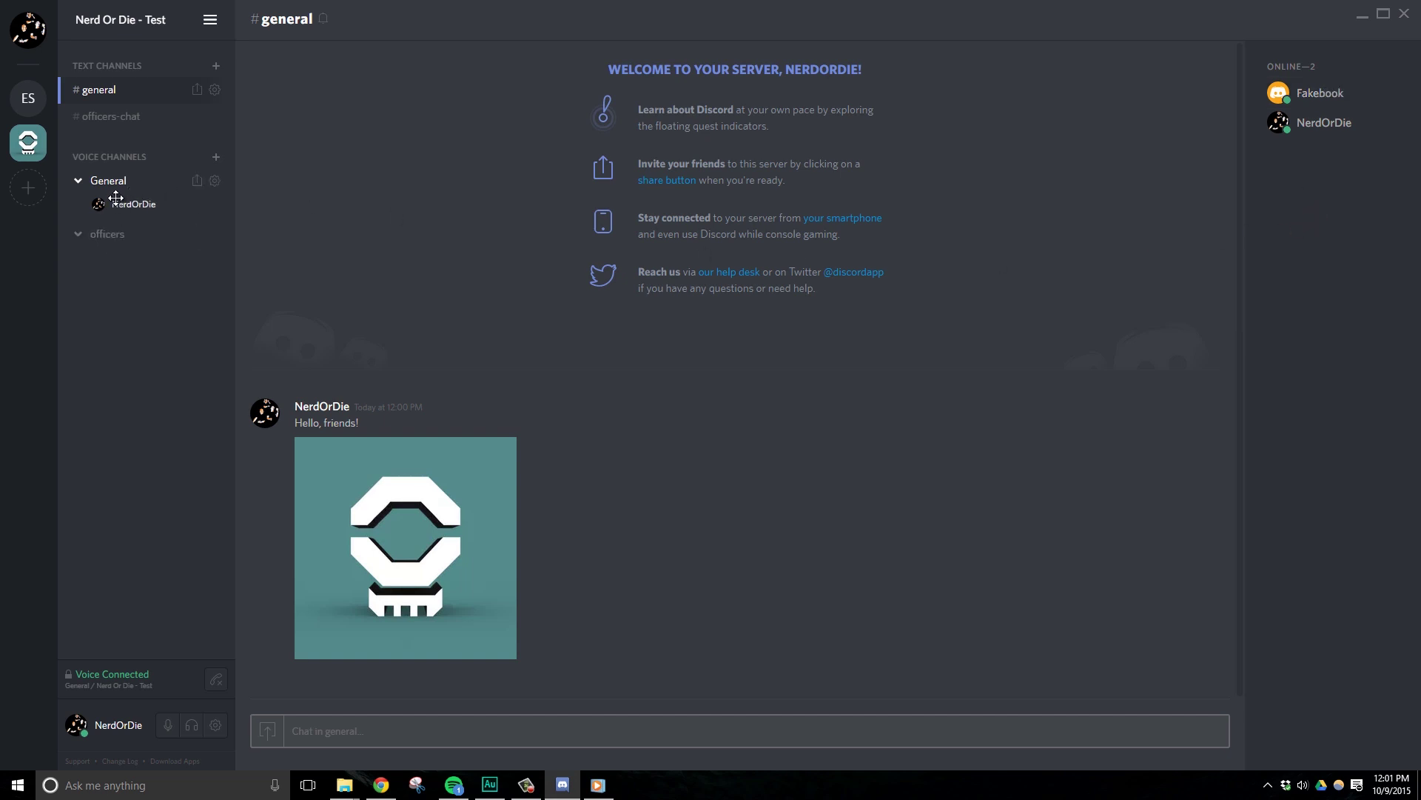
Post 'Different, server!' in Example Server, then join Nerd Or Die - Test's officers voice channel.
click(26, 103)
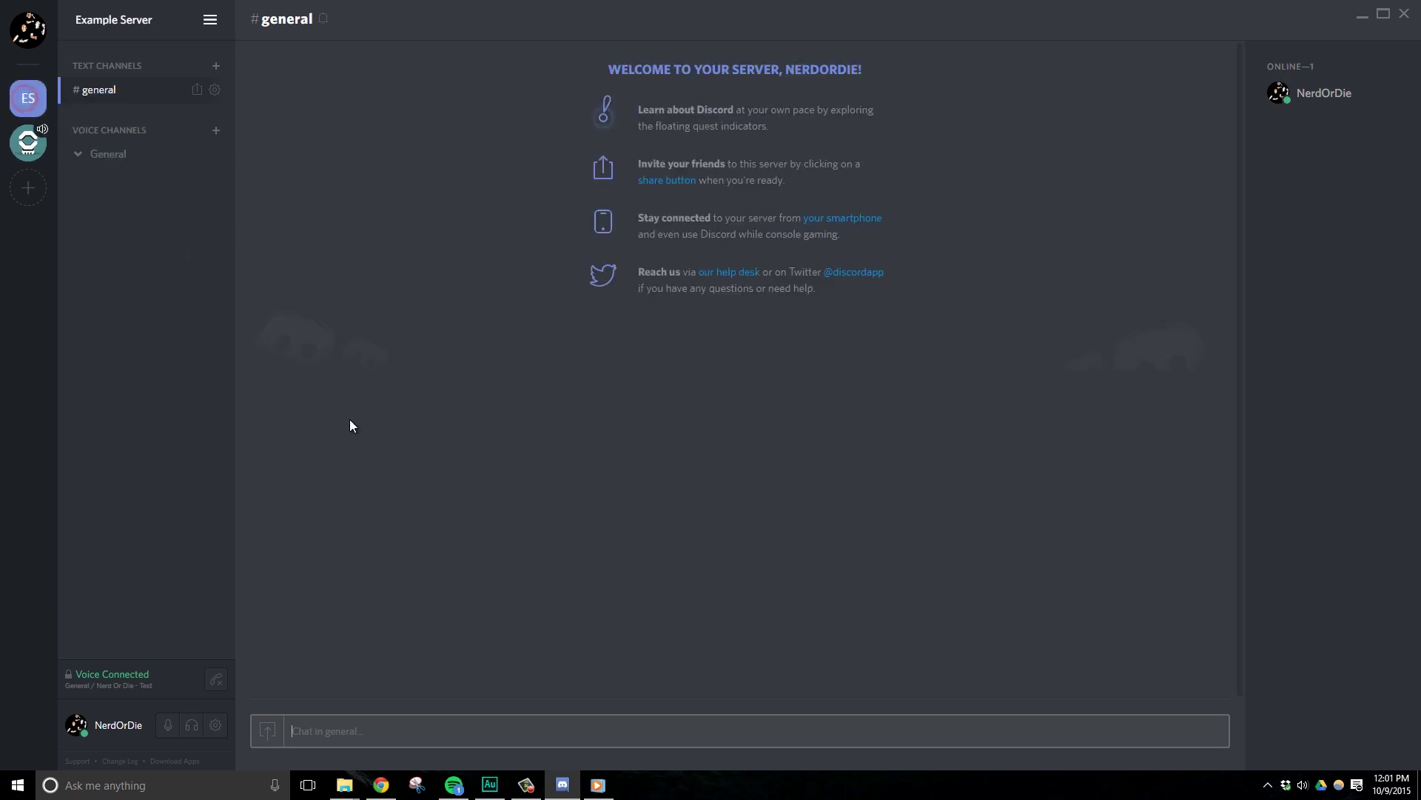
text(Different, server!)
key(Return)
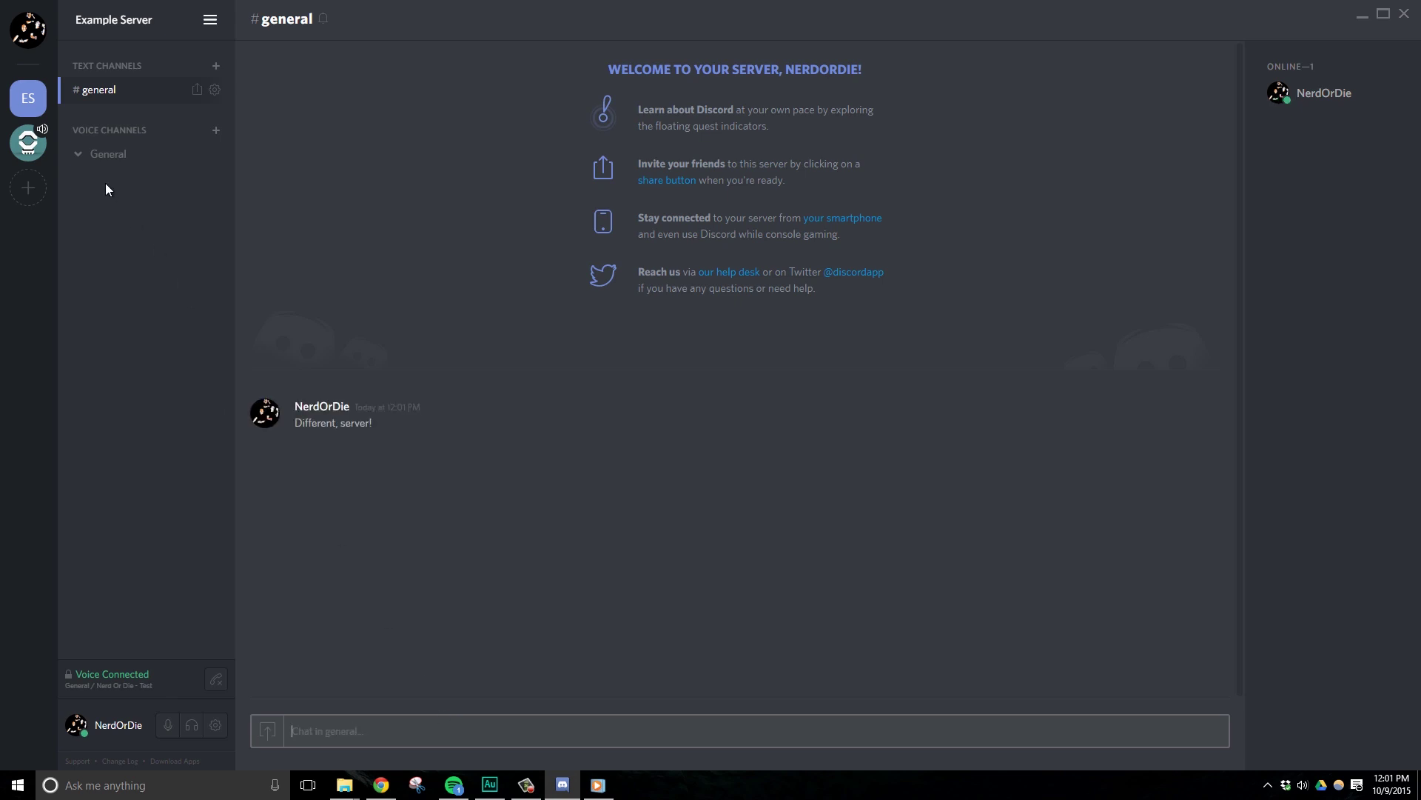
click(28, 142)
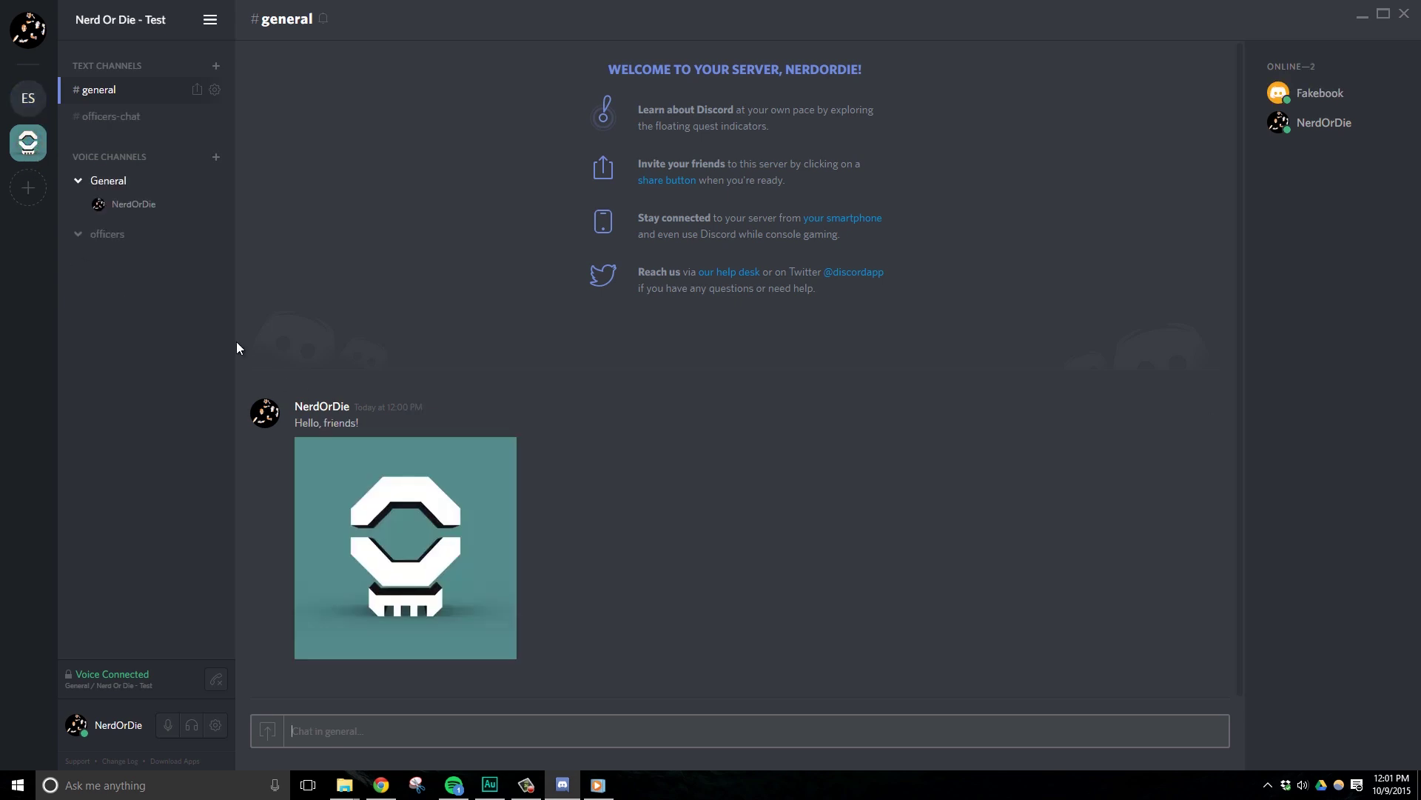
click(117, 235)
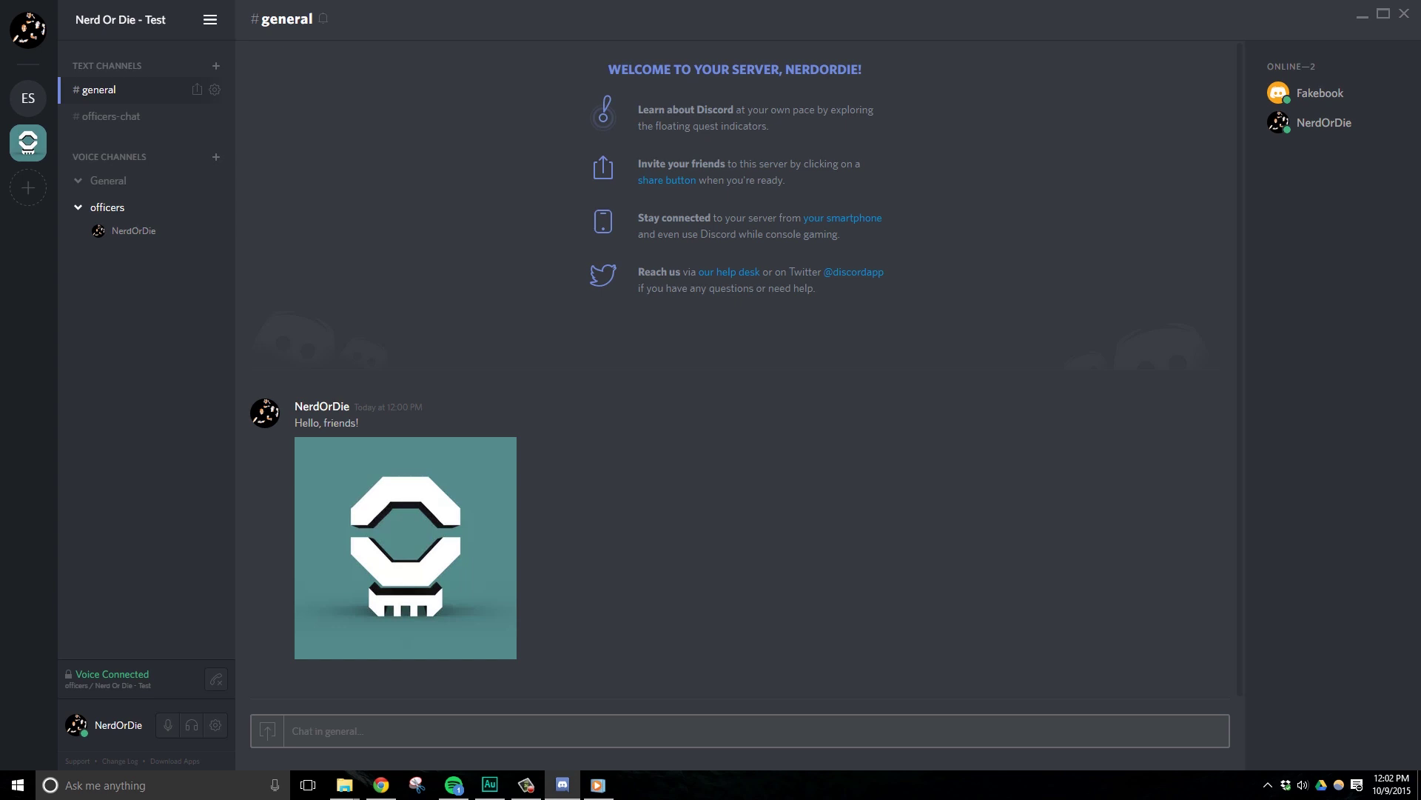
key(alt+Tab)
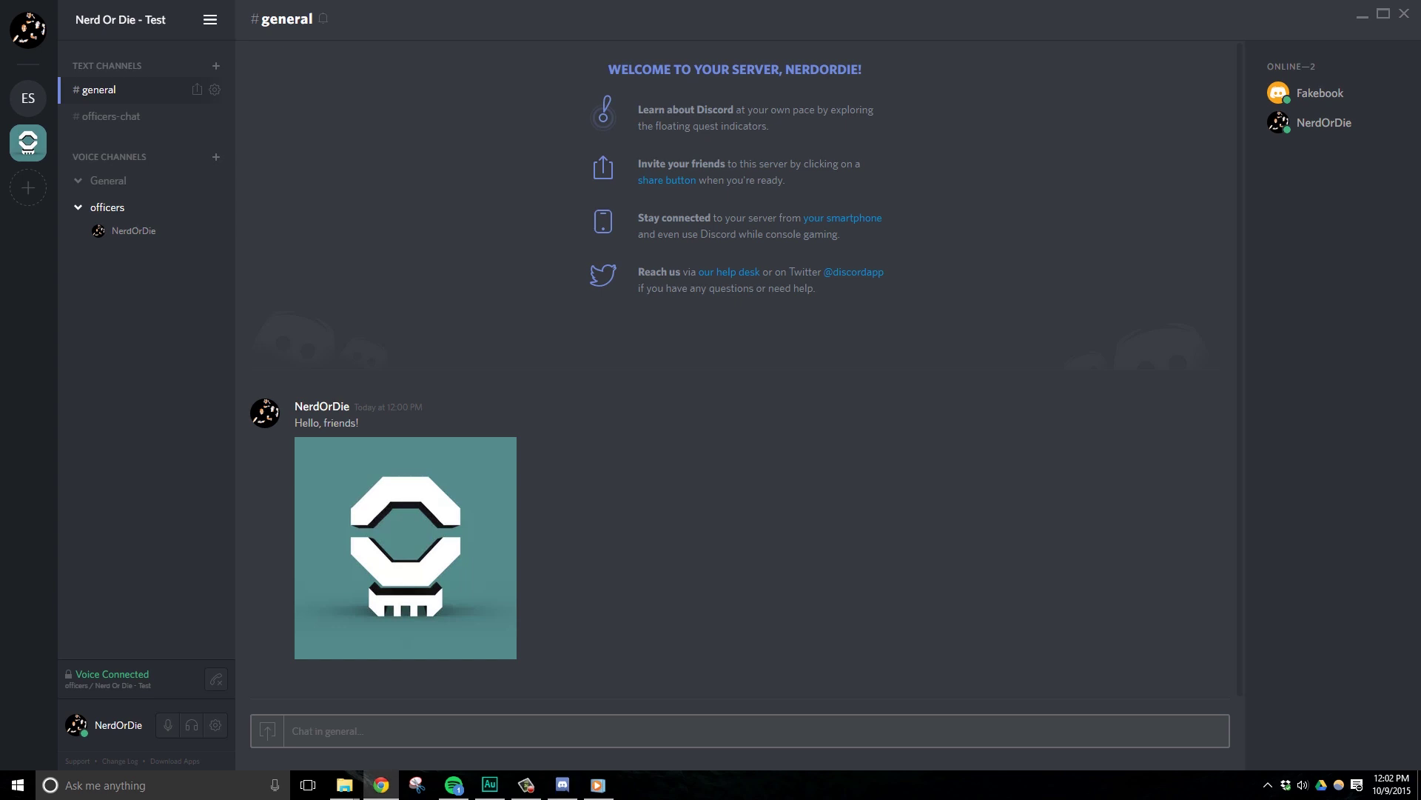